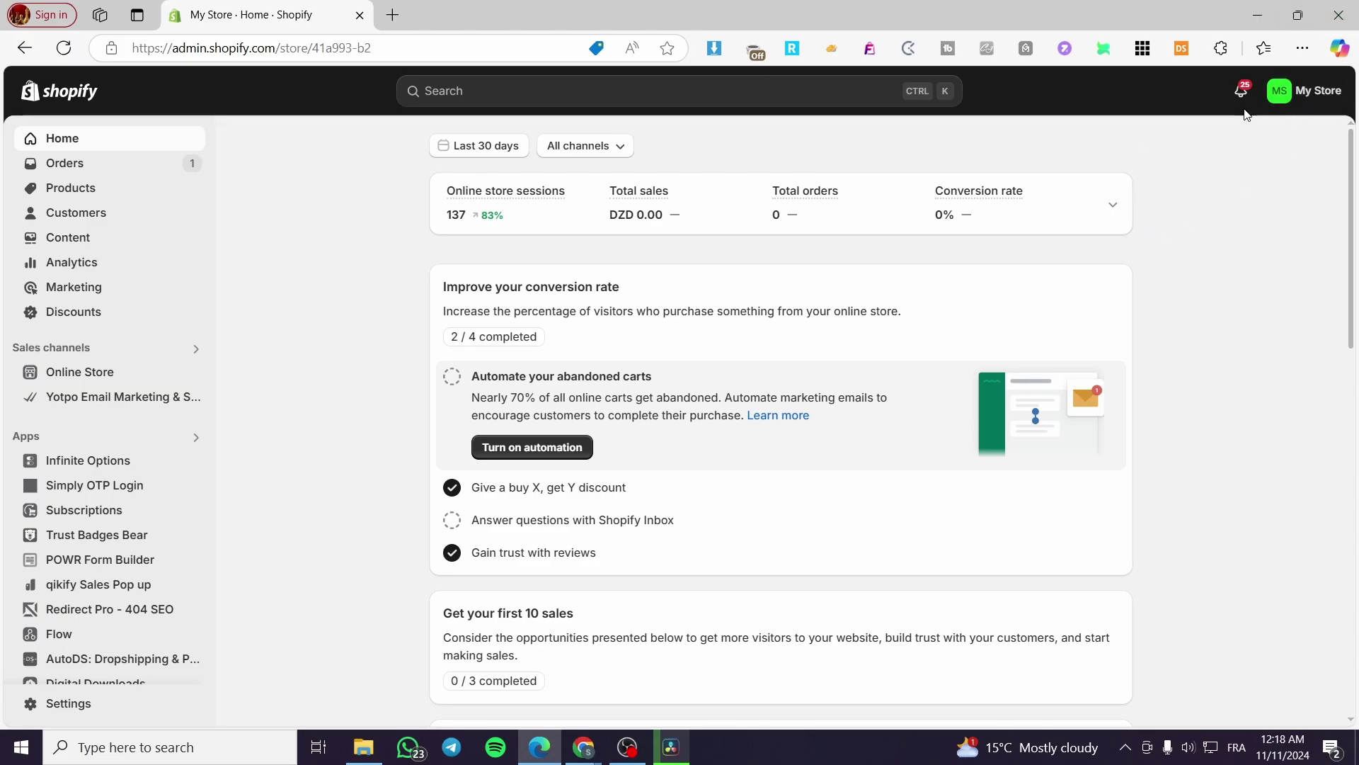
mouse_move(1114, 309)
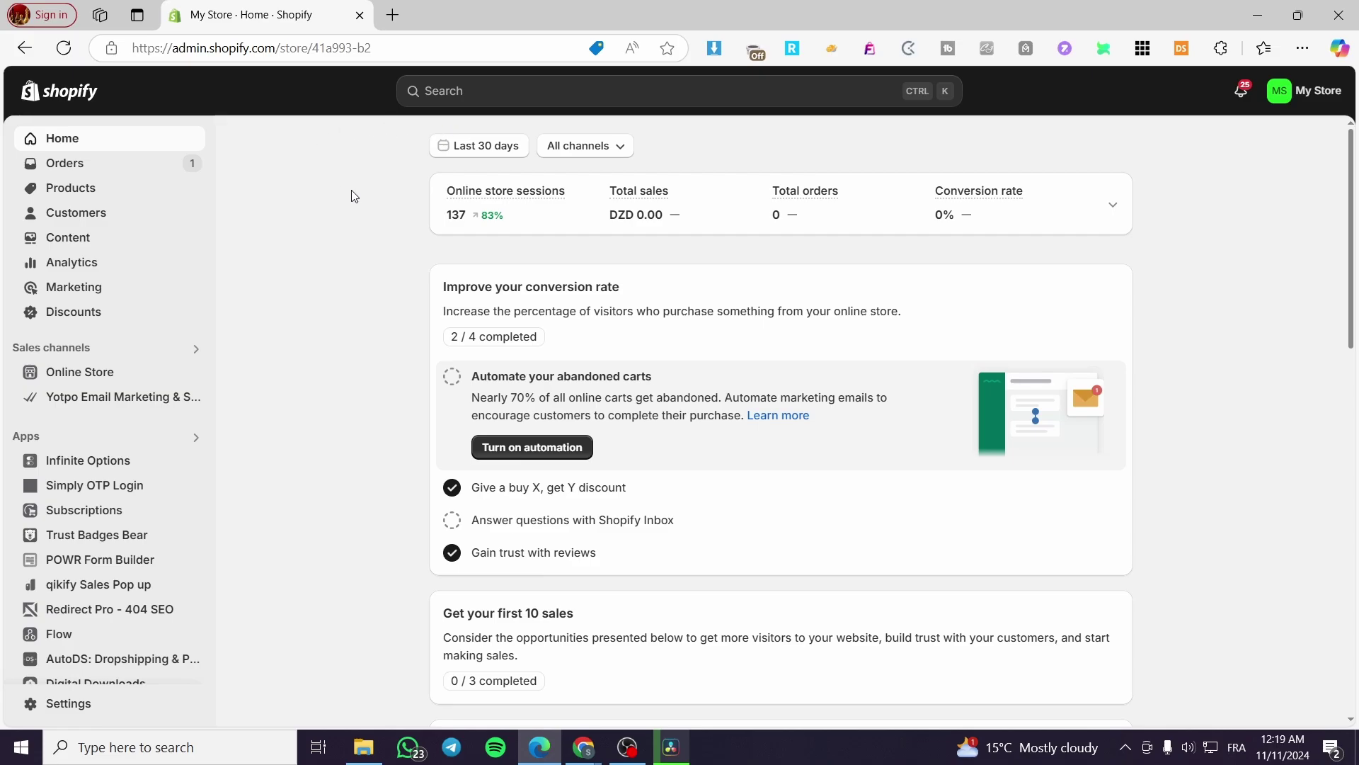
scroll(142, 467, down, 8)
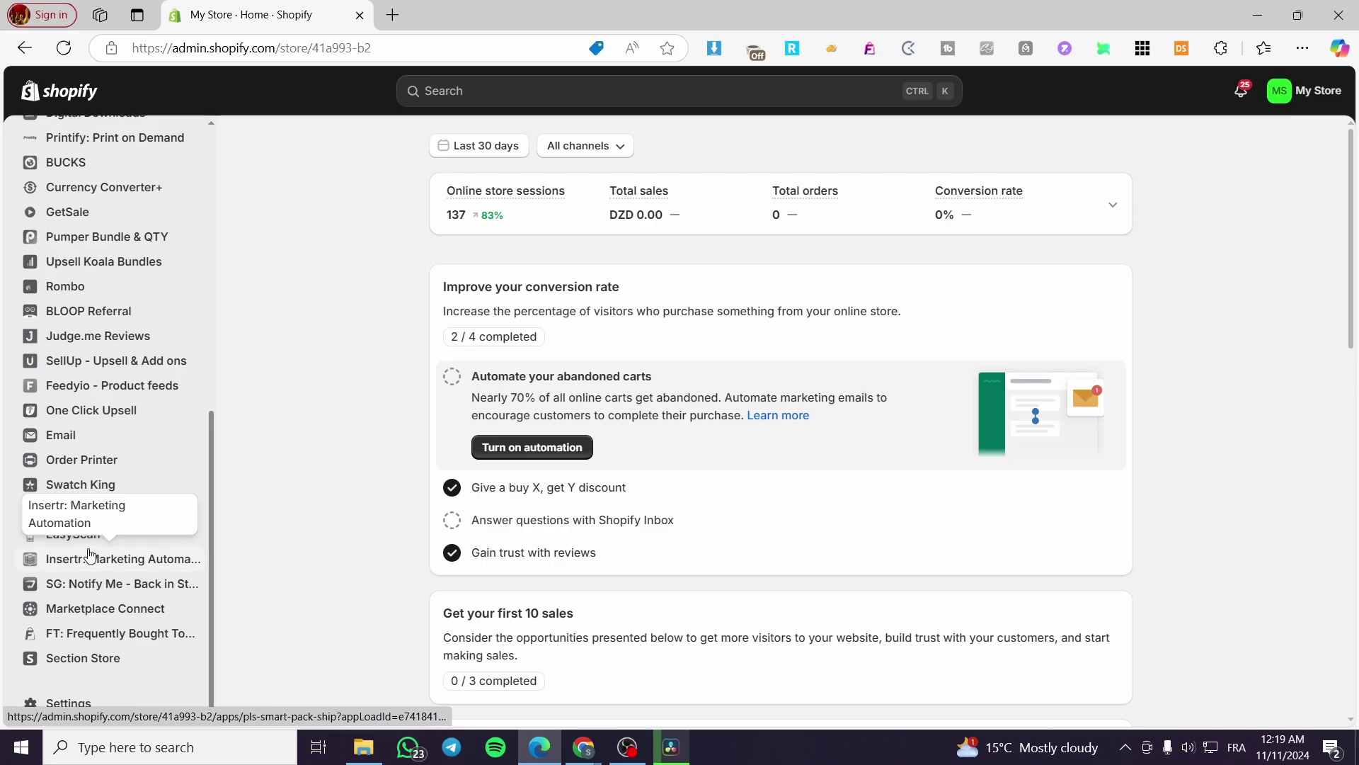
scroll(88, 558, up, 8)
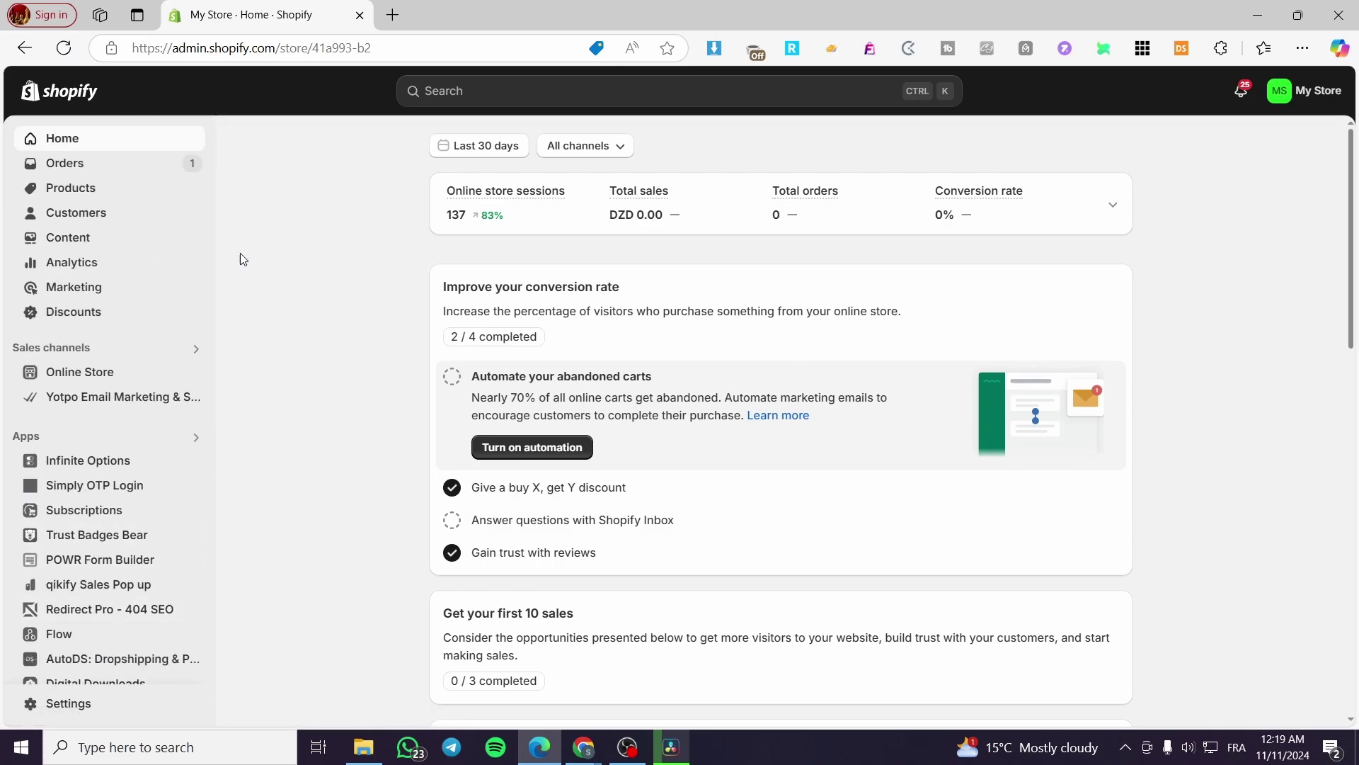
click(93, 191)
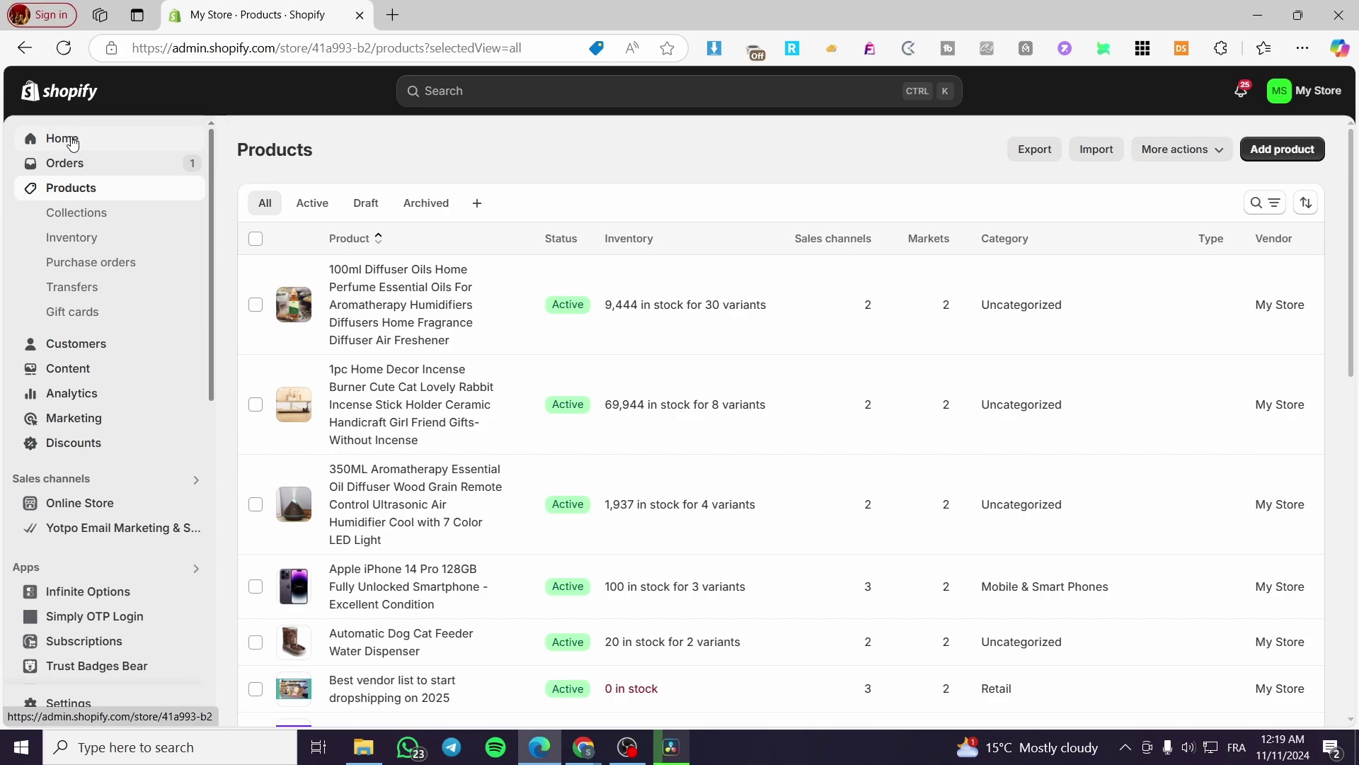
click(71, 140)
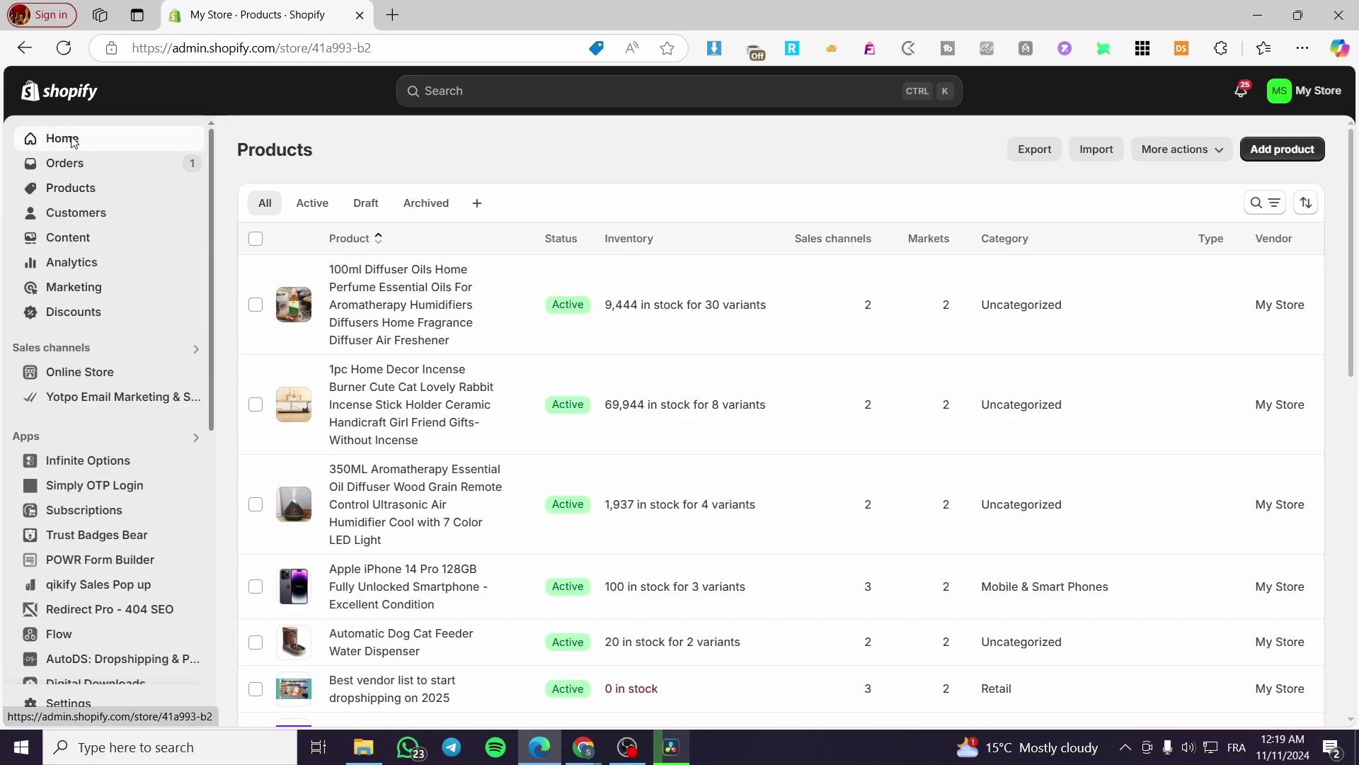
- Search for "Brevo" and look it up in the Shopify App Store
click(447, 92)
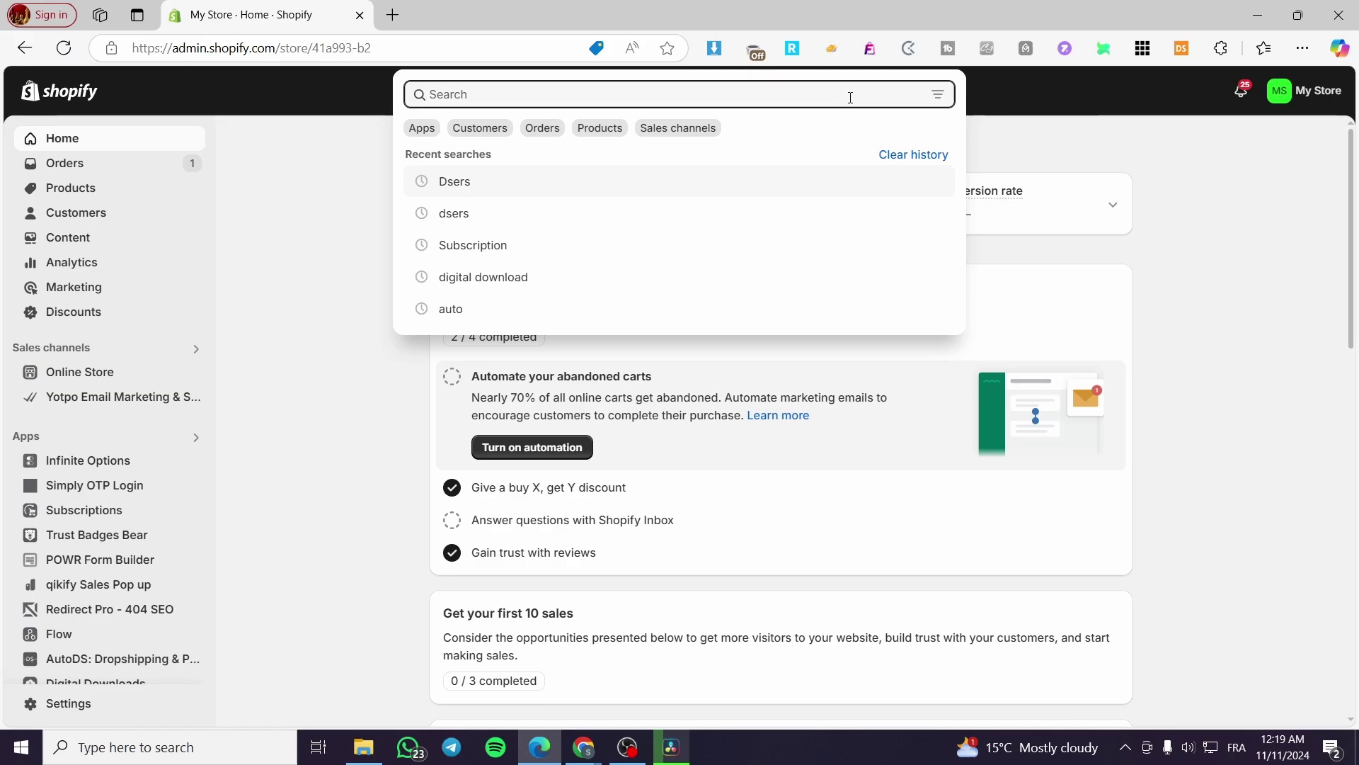
text(Brevo)
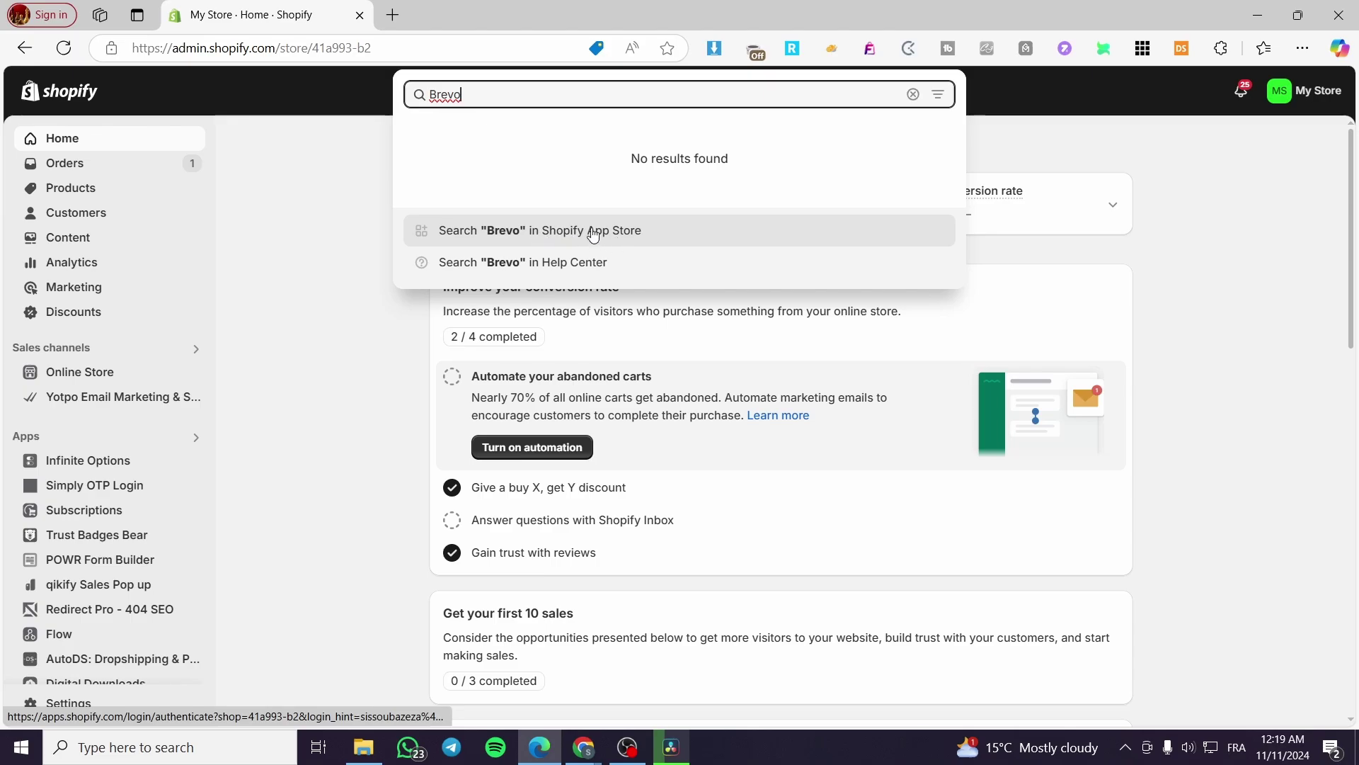
click(615, 240)
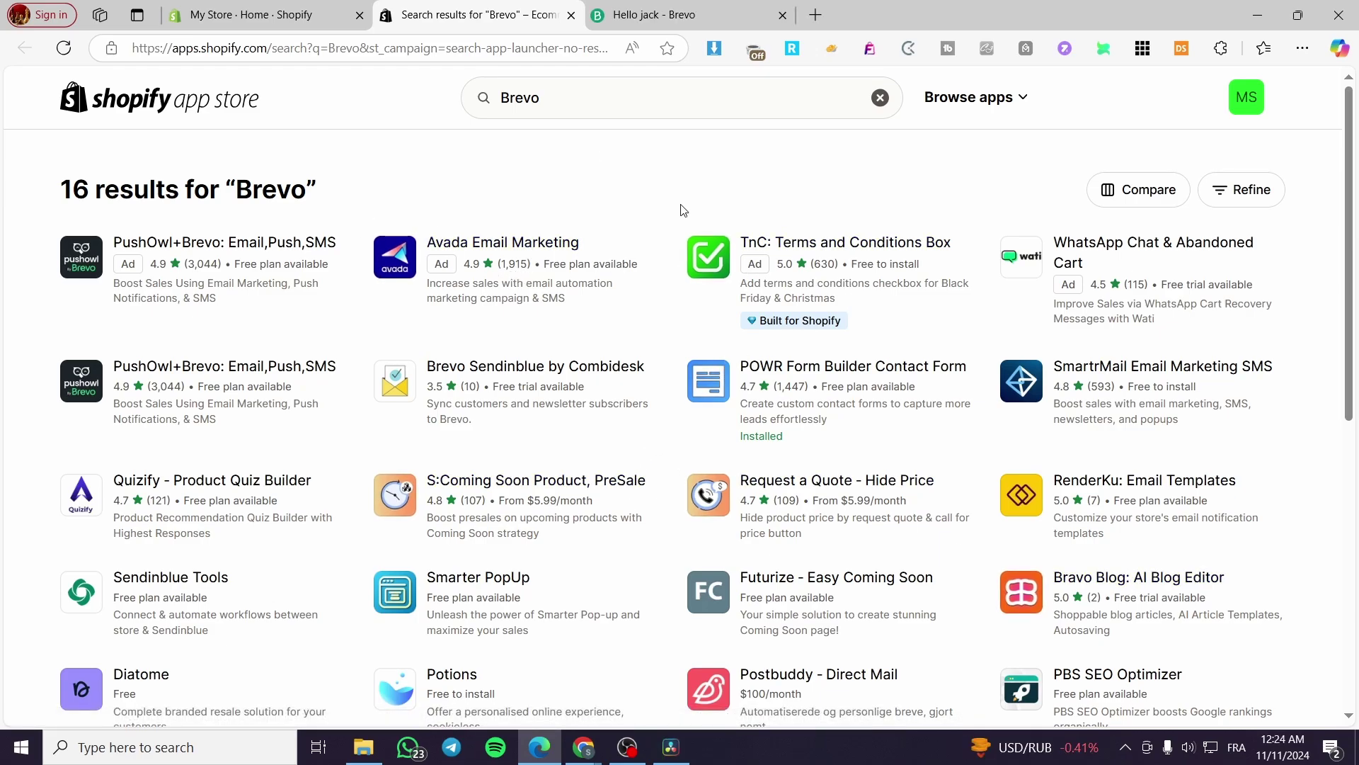
click(658, 14)
click(494, 14)
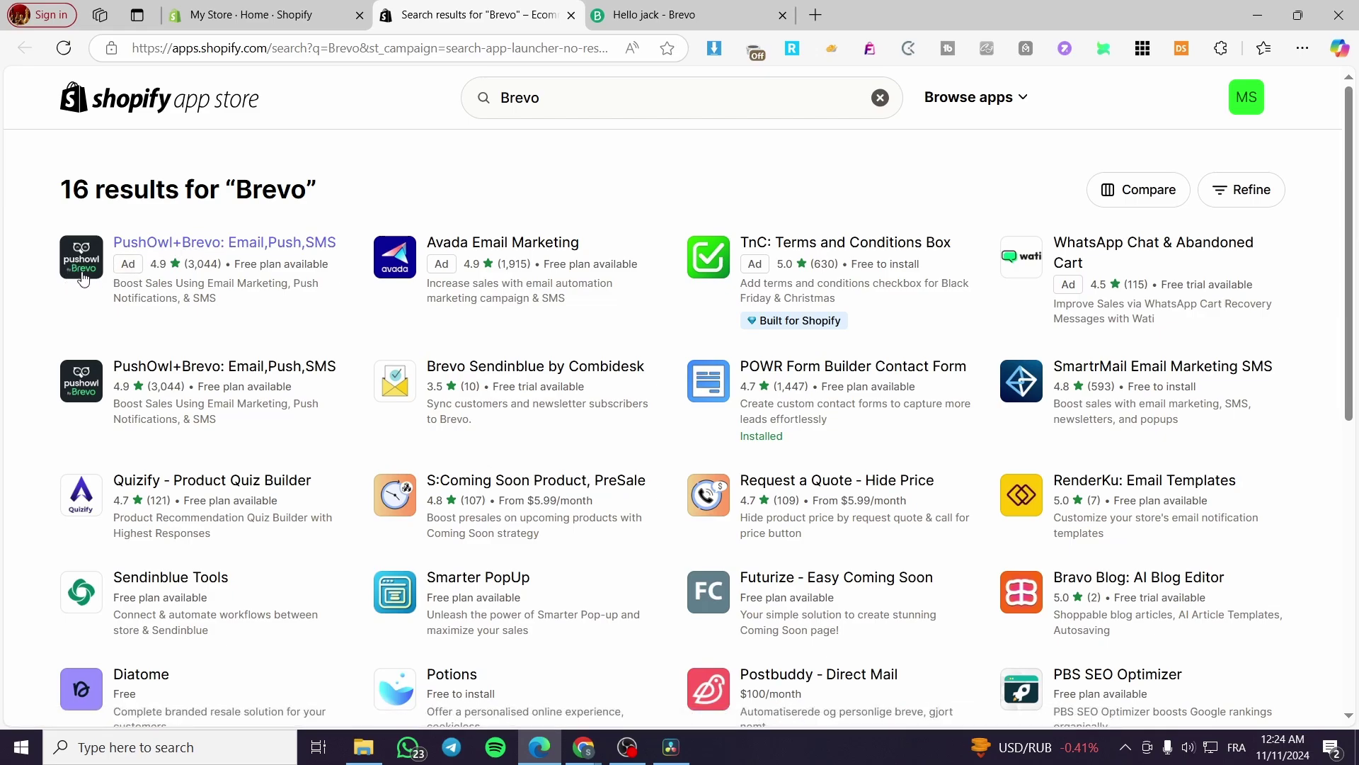
- Install the PushOwl+Brevo: Email,Push,SMS app on the store and close its App Store listing
click(193, 366)
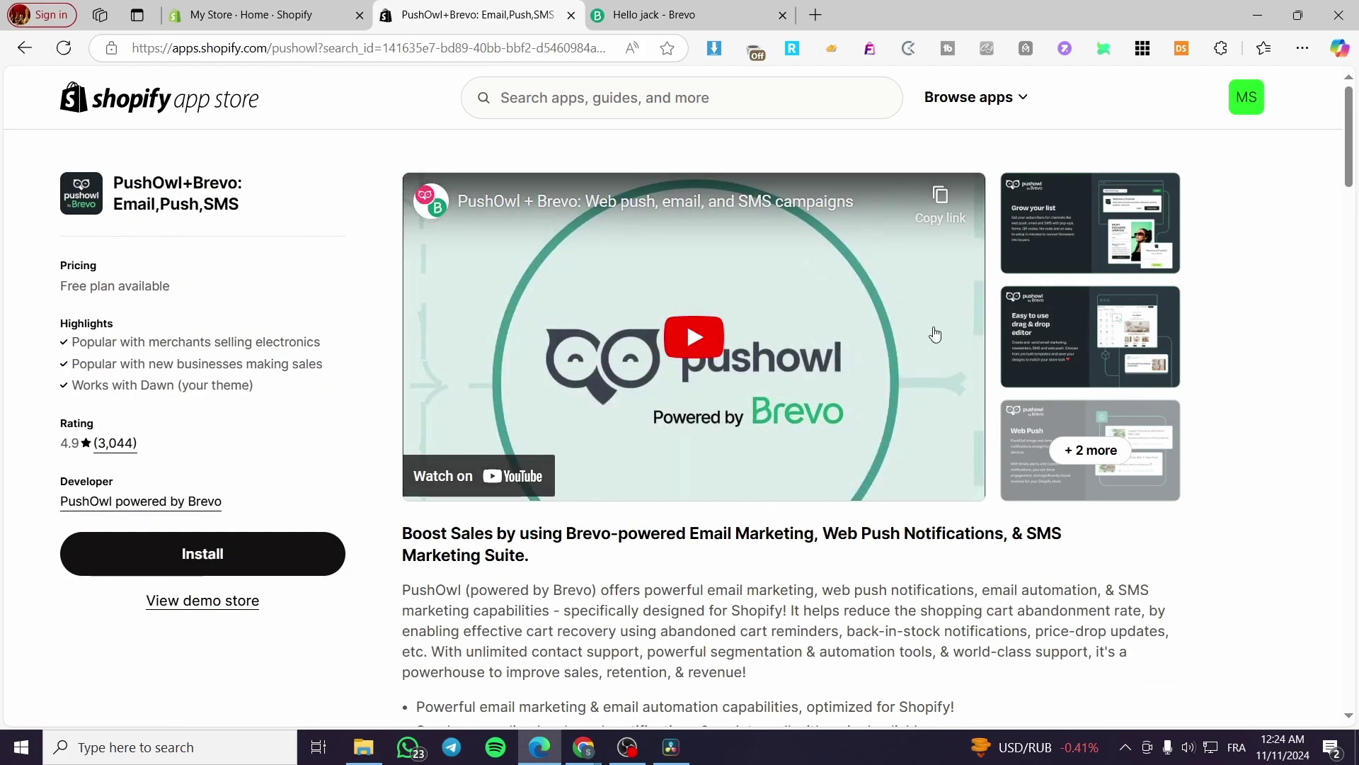
click(255, 552)
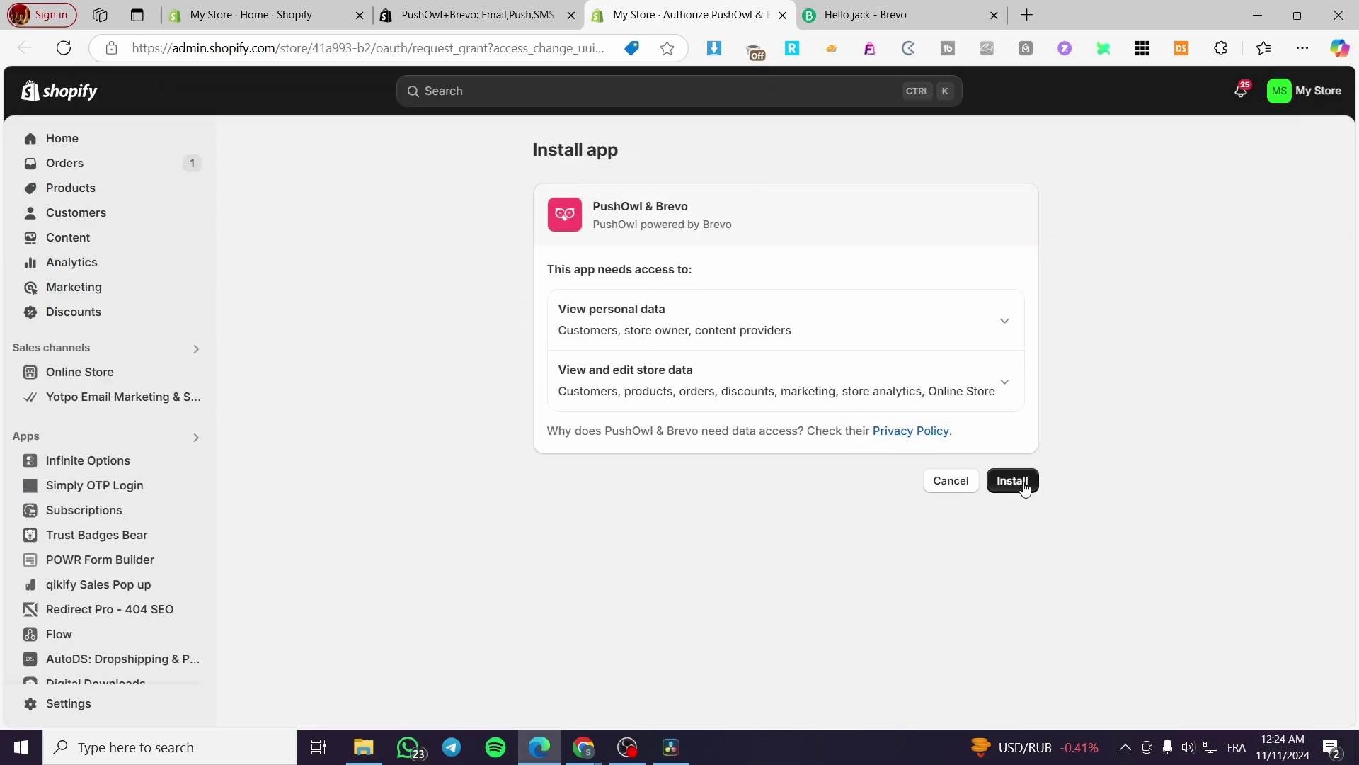
click(1024, 483)
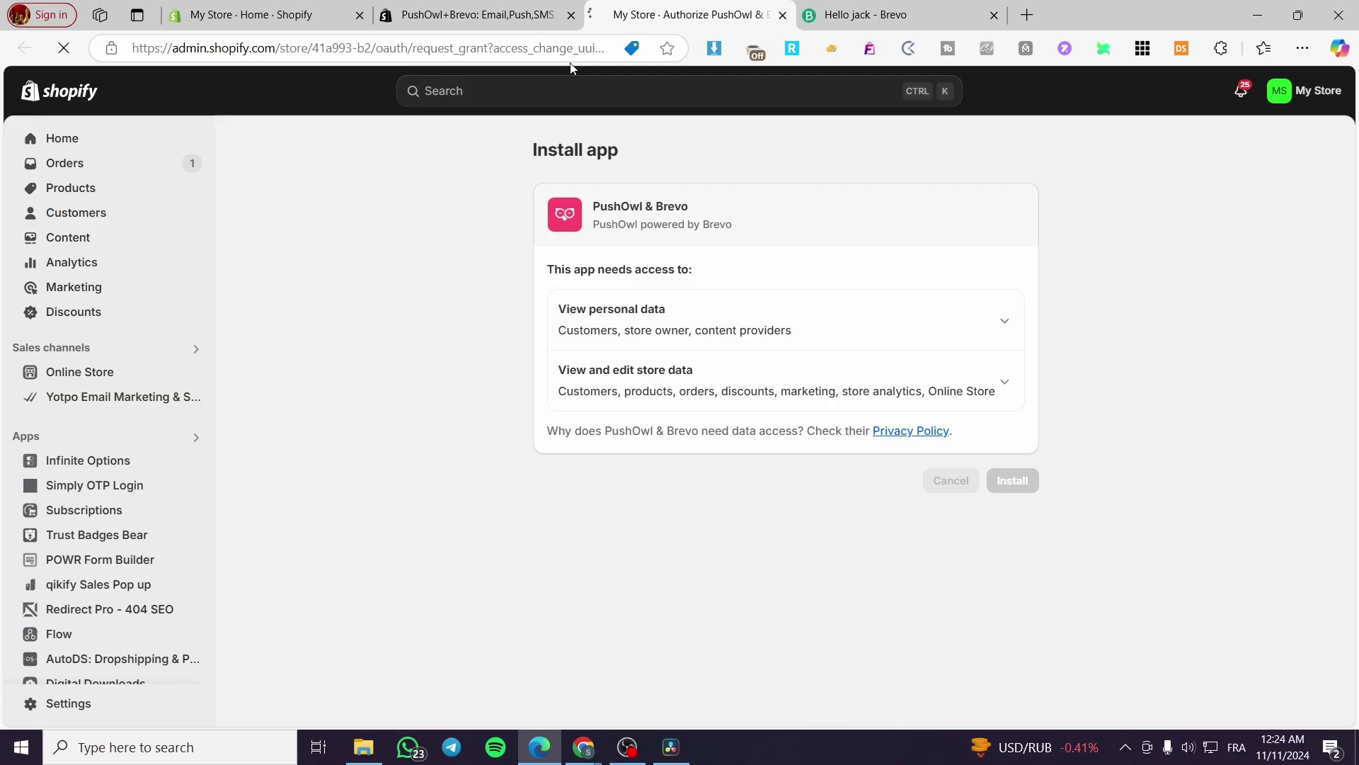
click(476, 15)
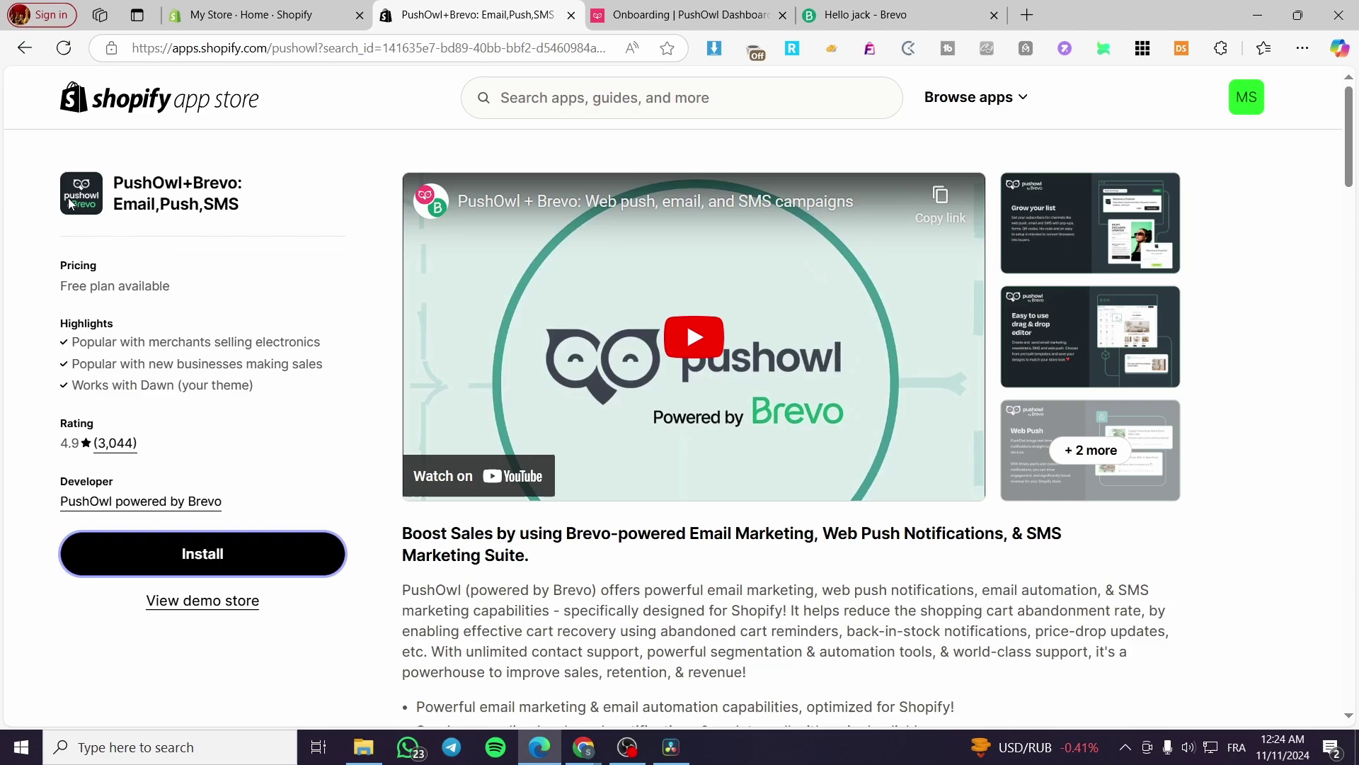
click(571, 15)
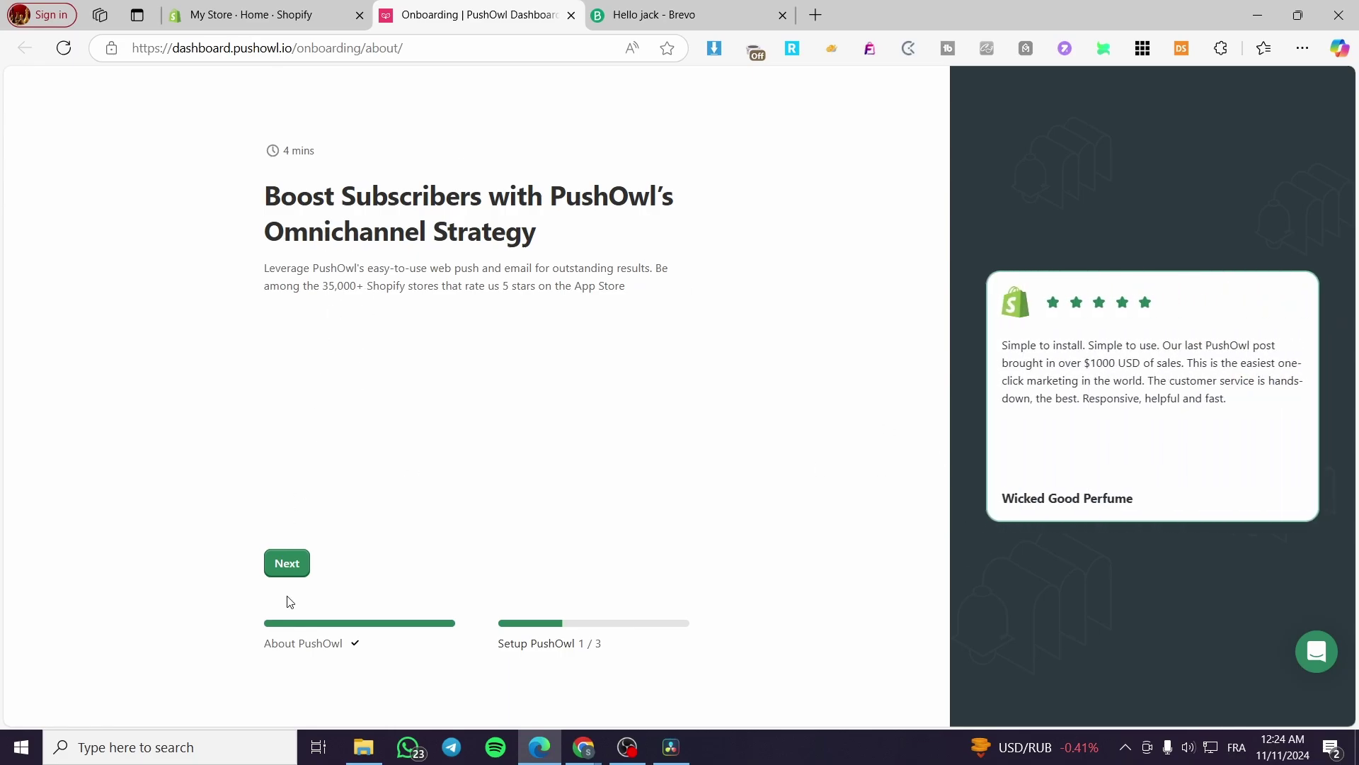
- Fill in the PushOwl brand onboarding with industry Apparel, product type Accessories and language English, and submit it
click(289, 564)
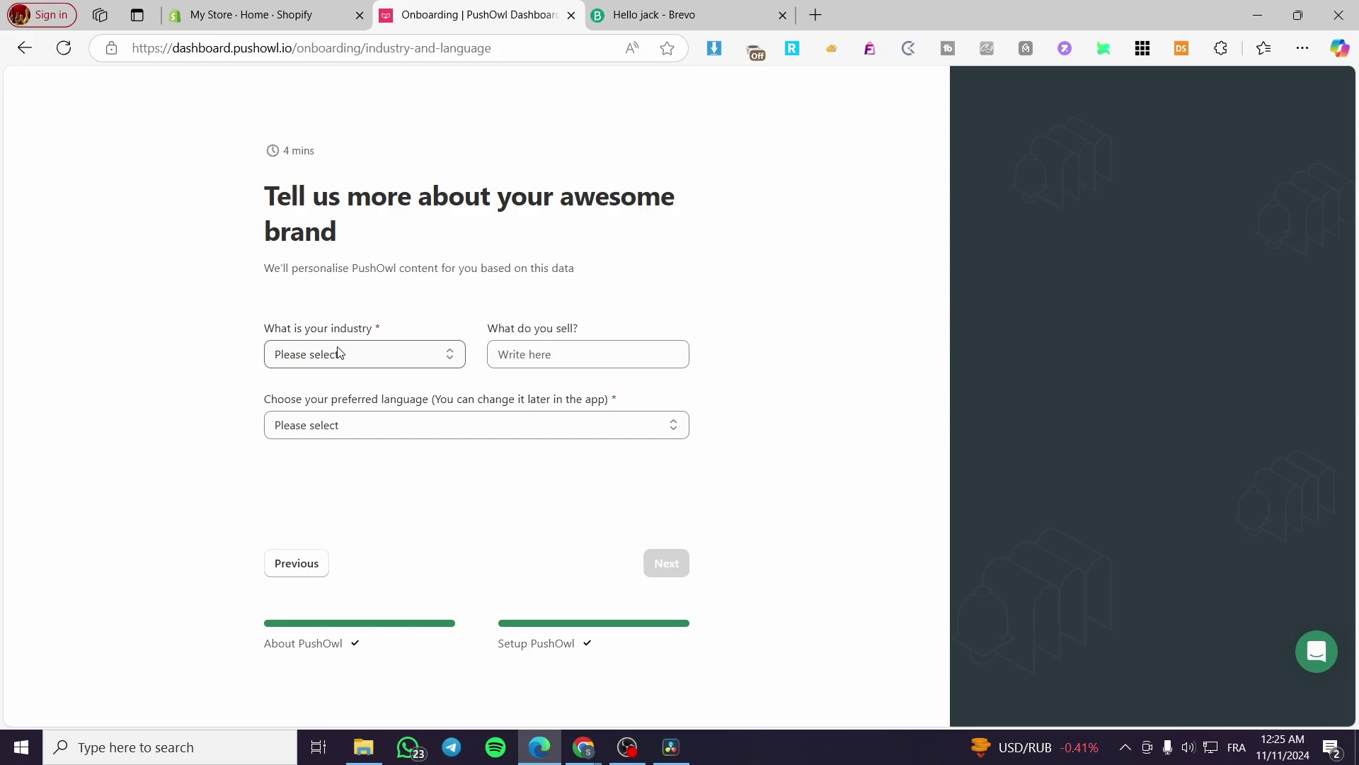
click(377, 354)
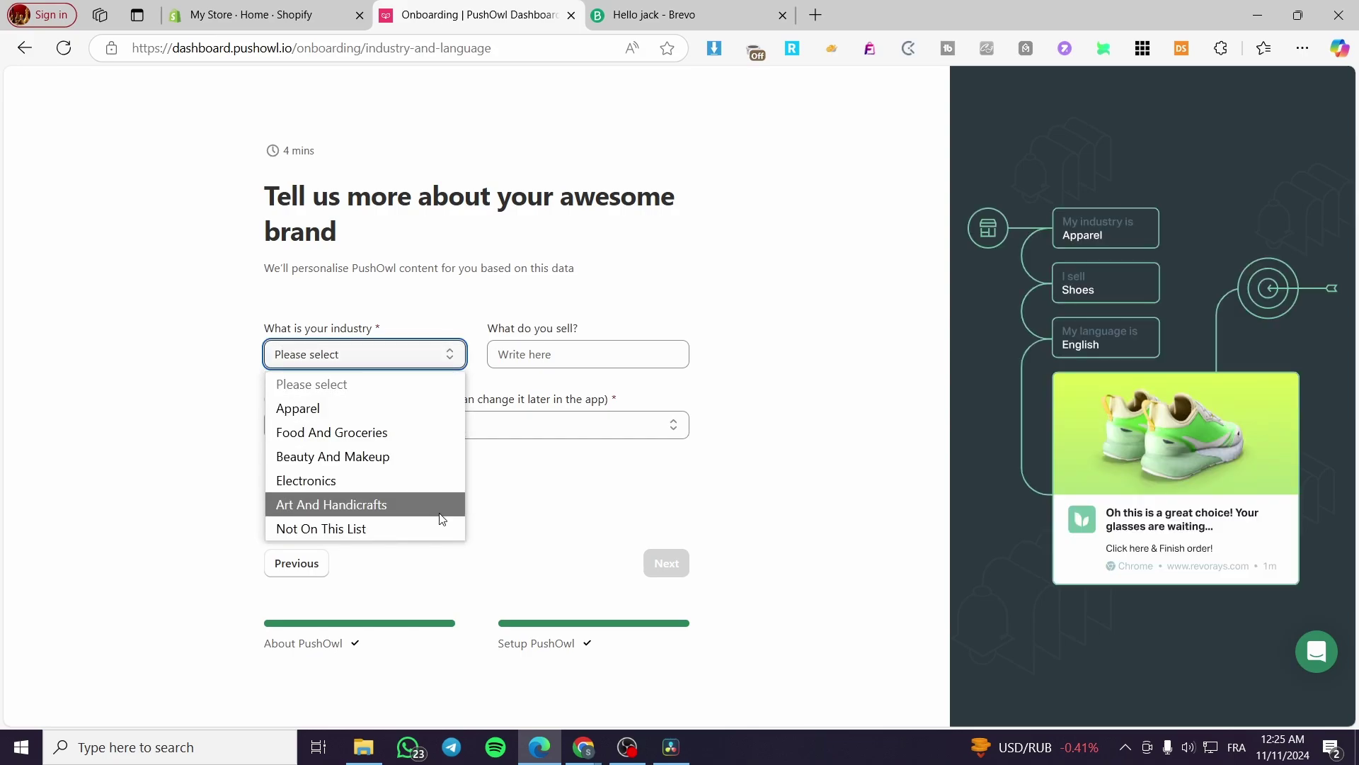
click(415, 416)
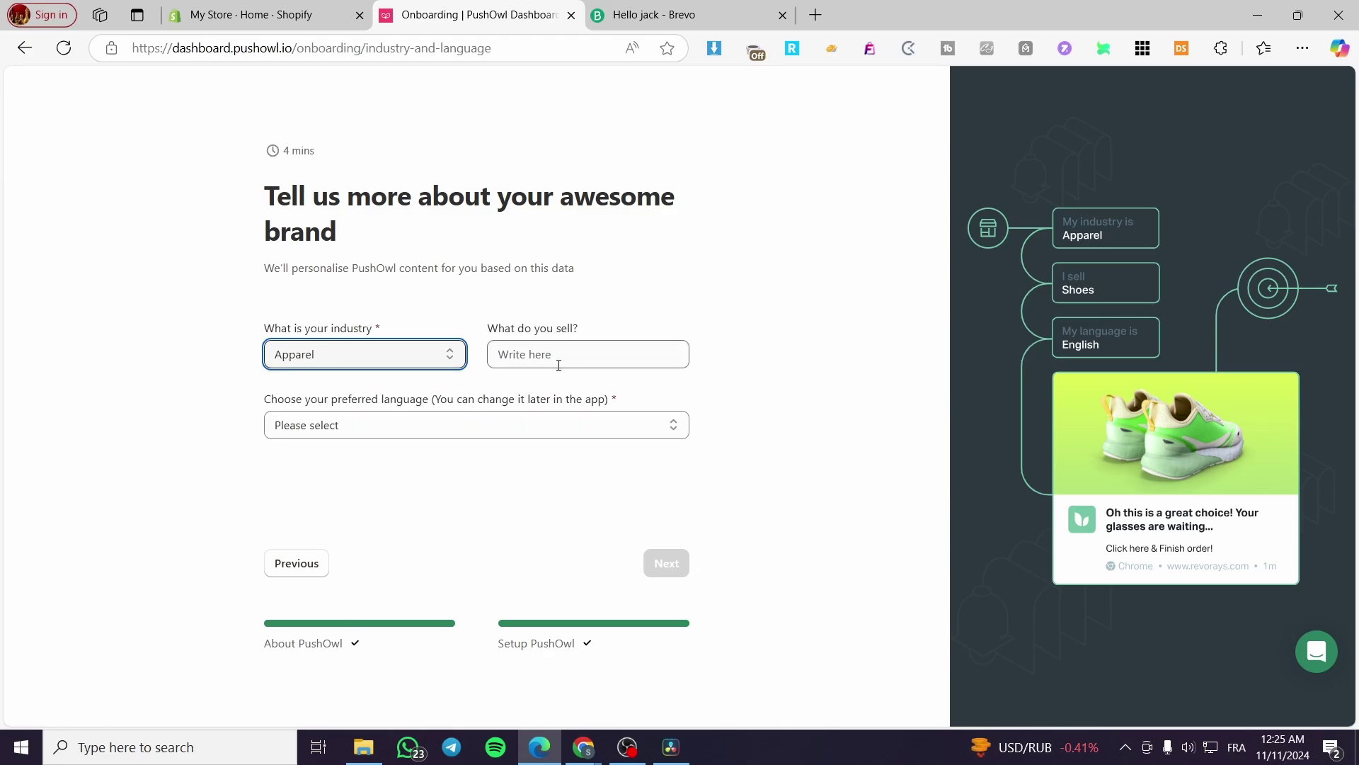
click(537, 356)
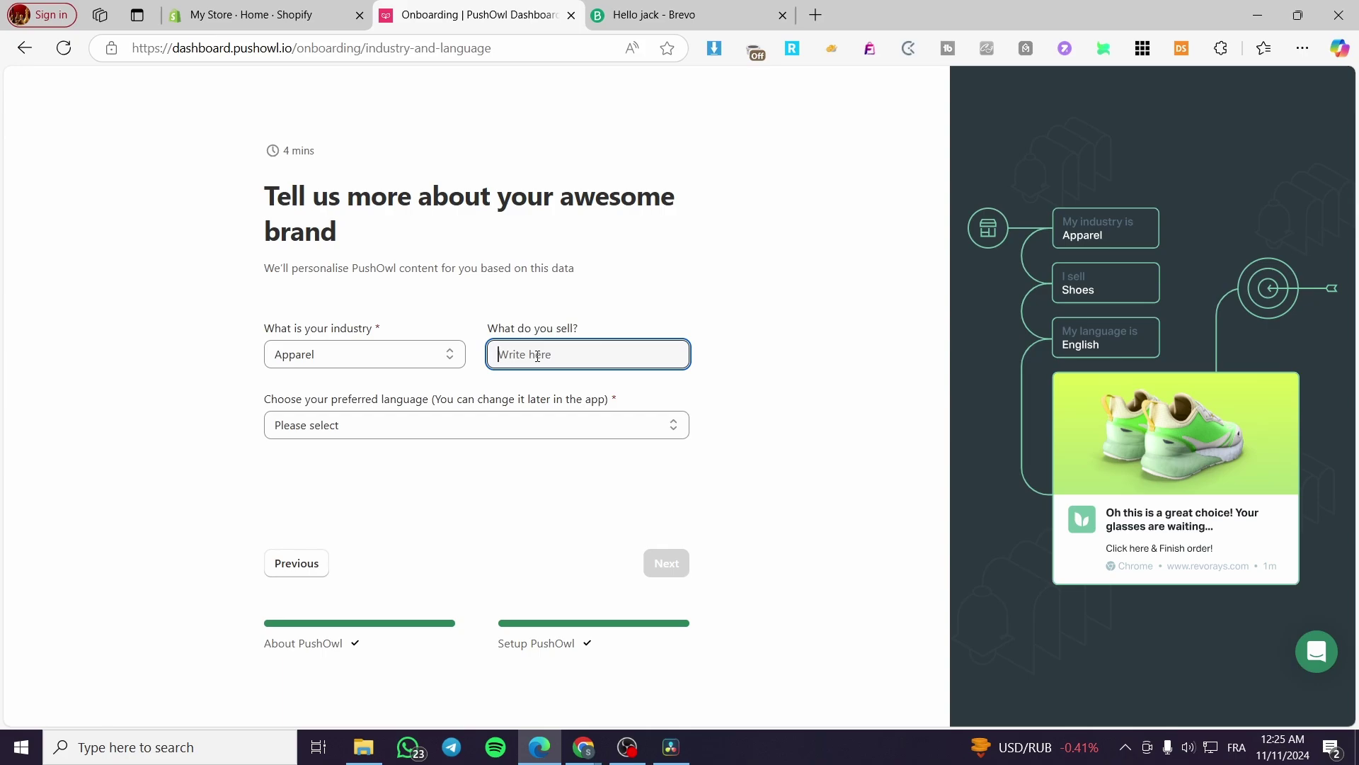
text(Accessories)
click(372, 429)
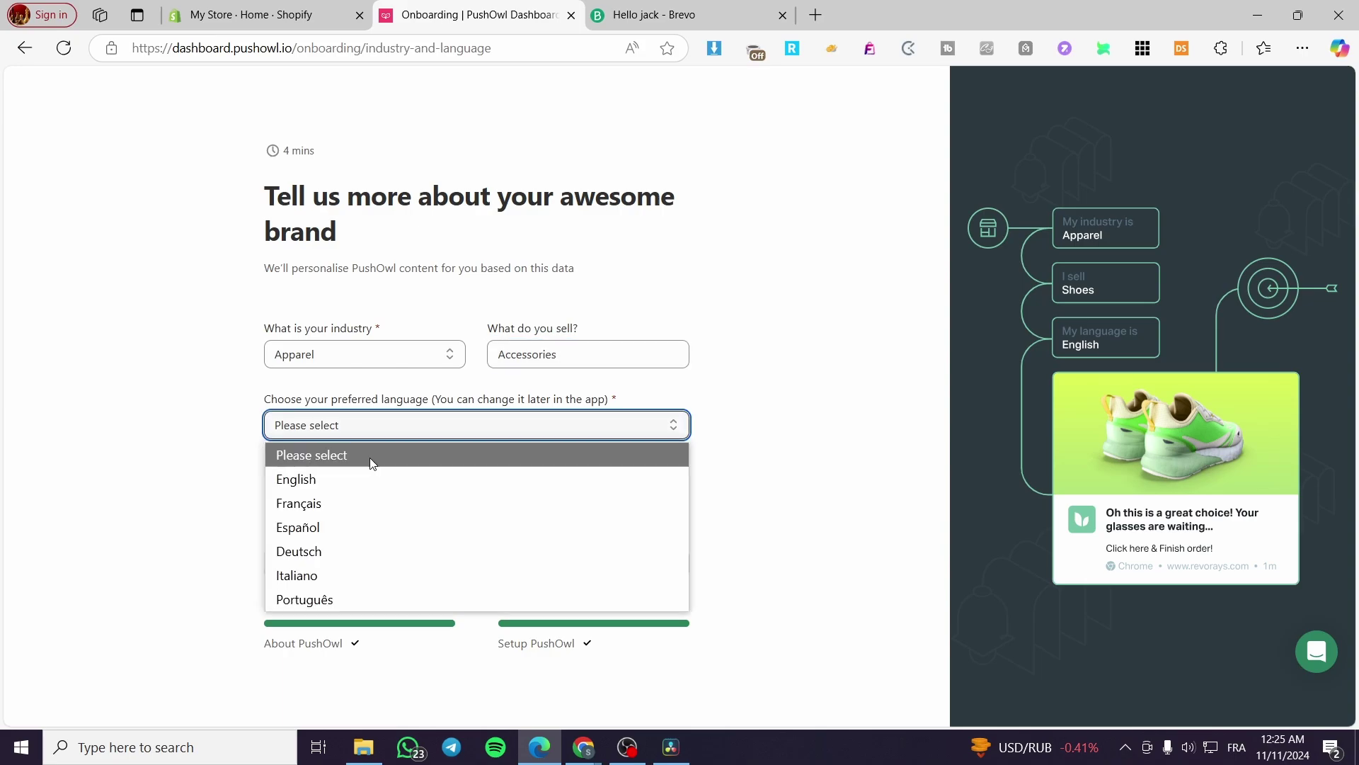
click(368, 478)
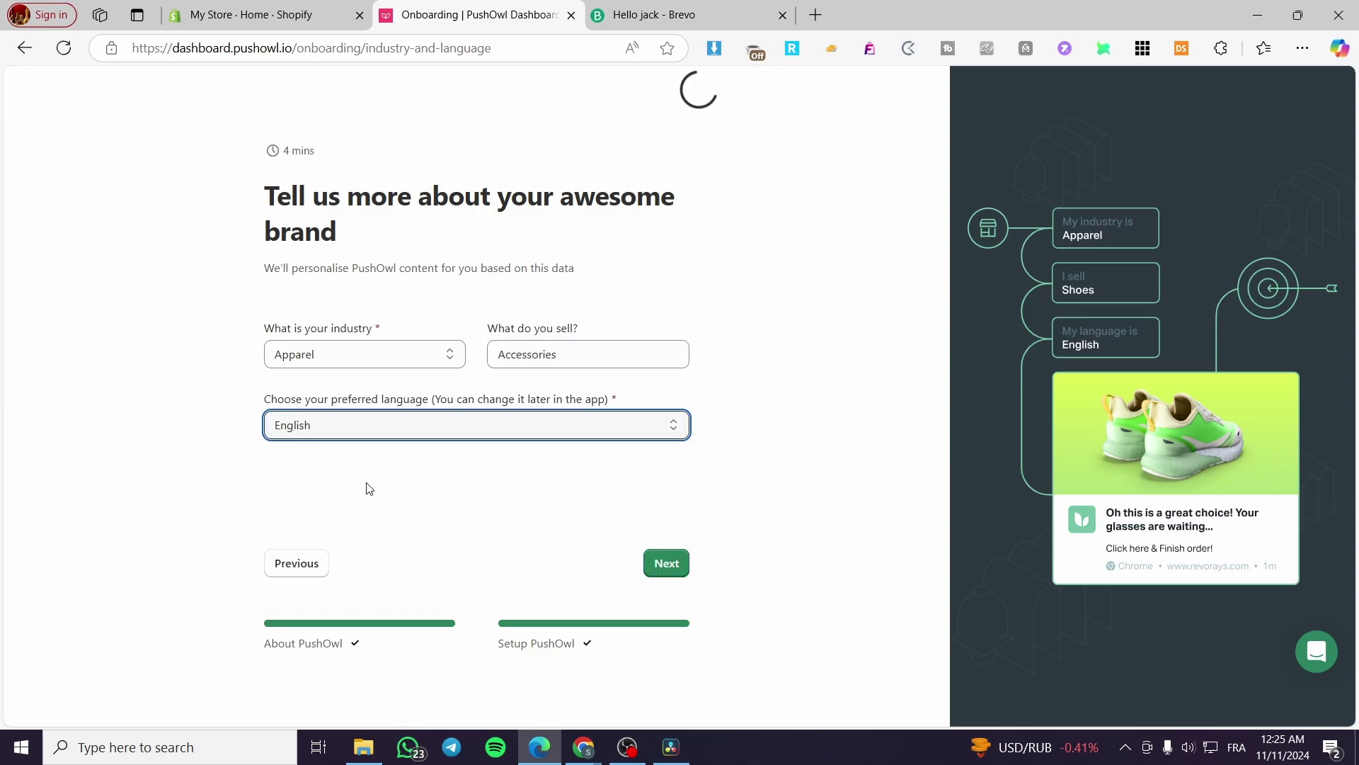
click(313, 427)
click(432, 482)
click(669, 565)
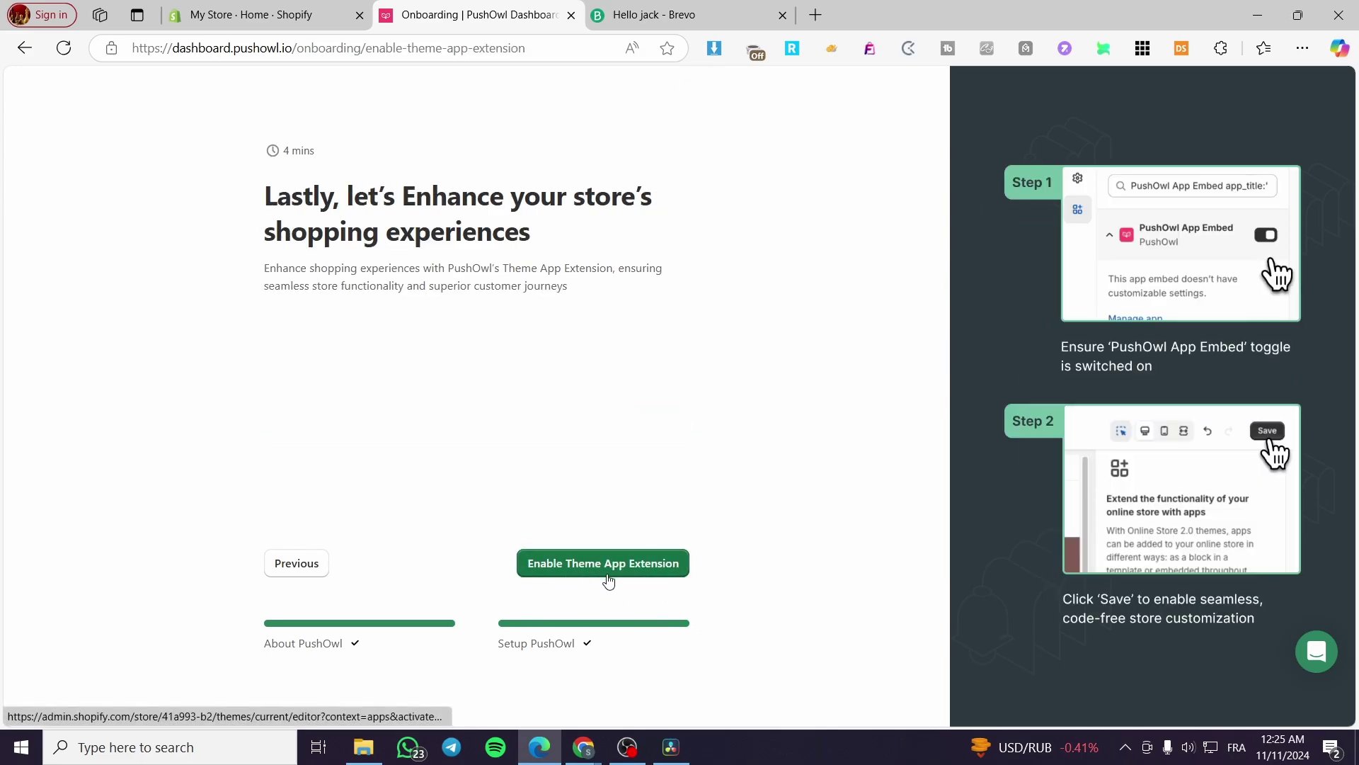
- Enable the PushOwl App Embed in the Dawn theme, save the theme and close its editor
click(582, 570)
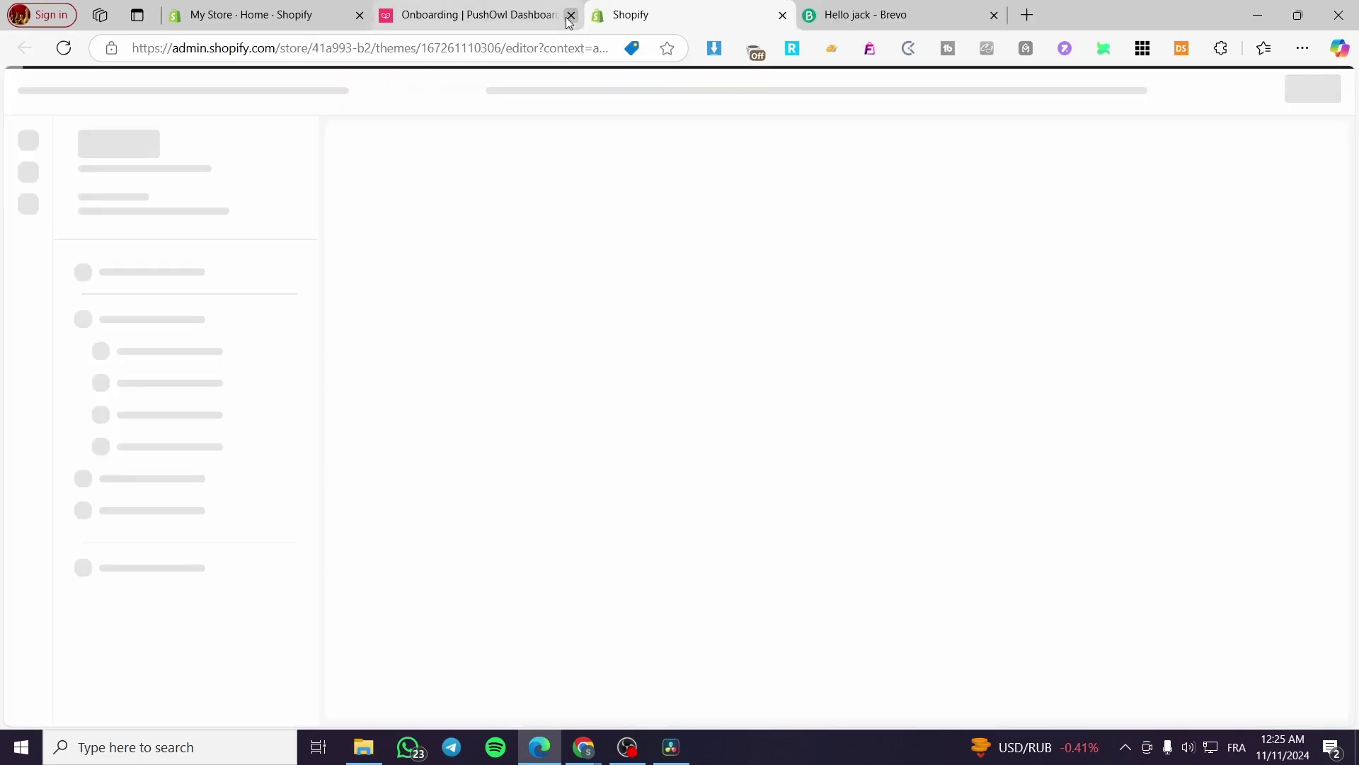
click(502, 14)
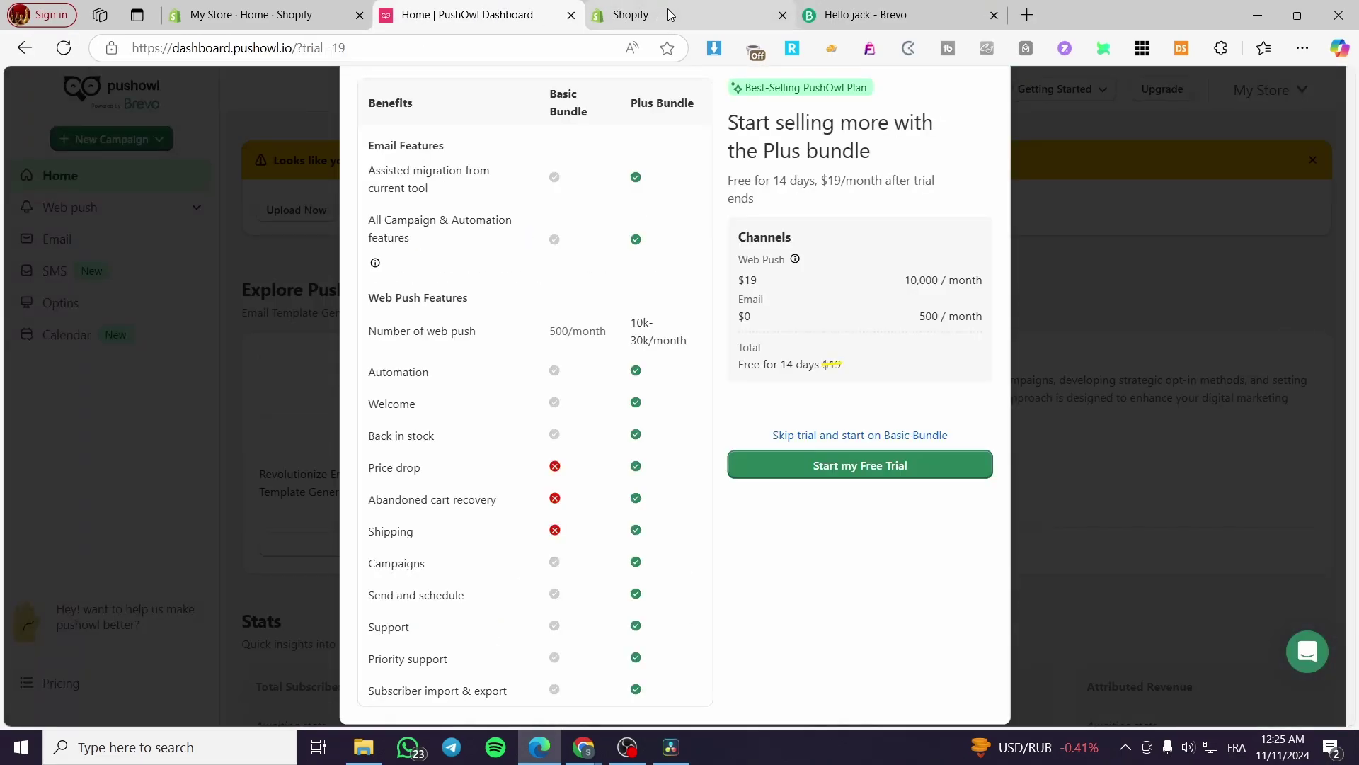
click(671, 17)
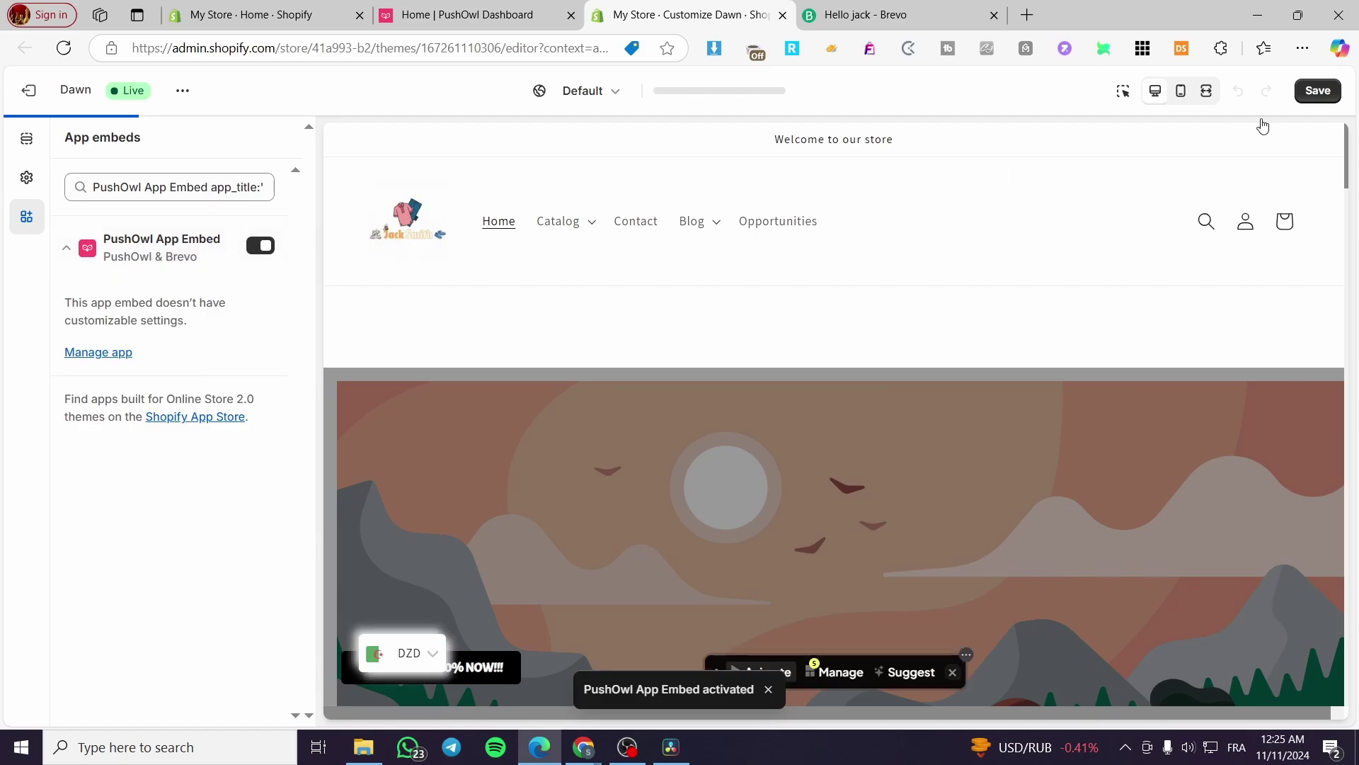
click(1334, 91)
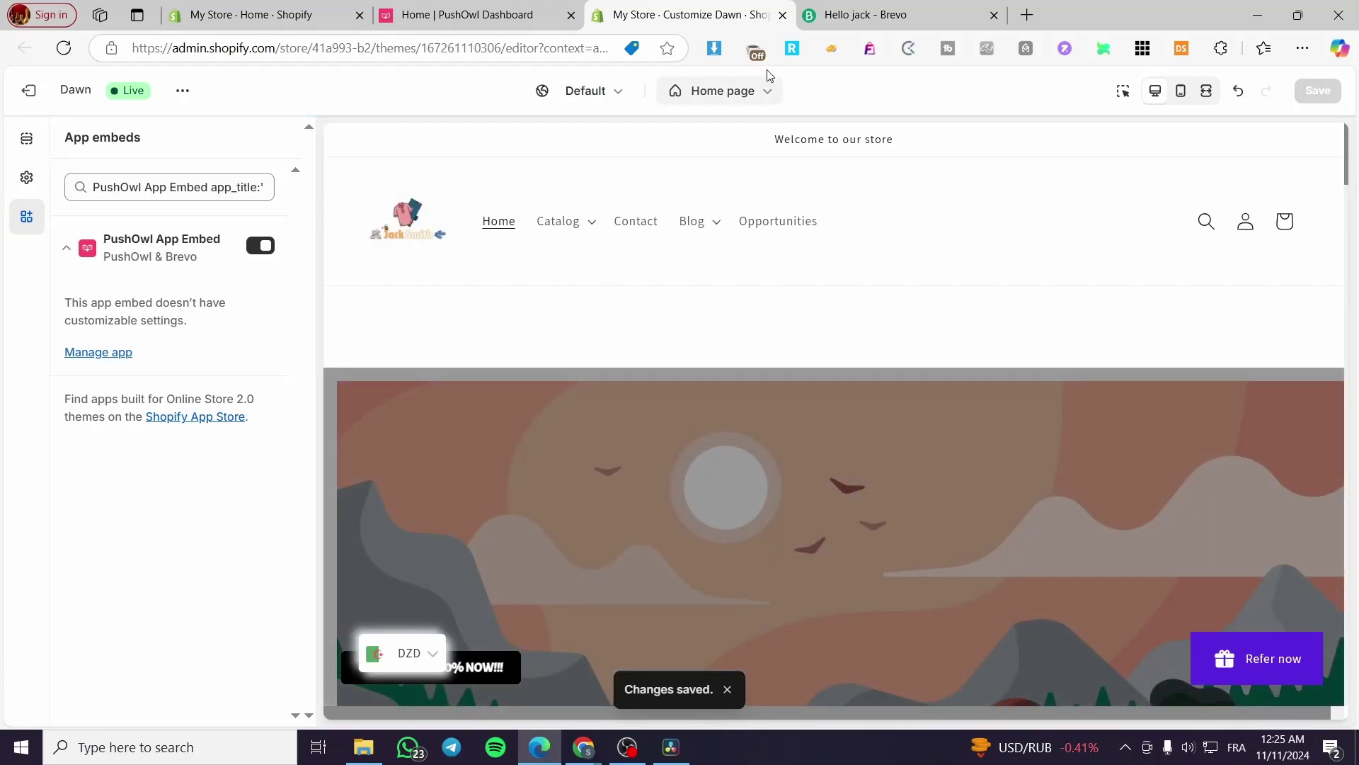
click(783, 14)
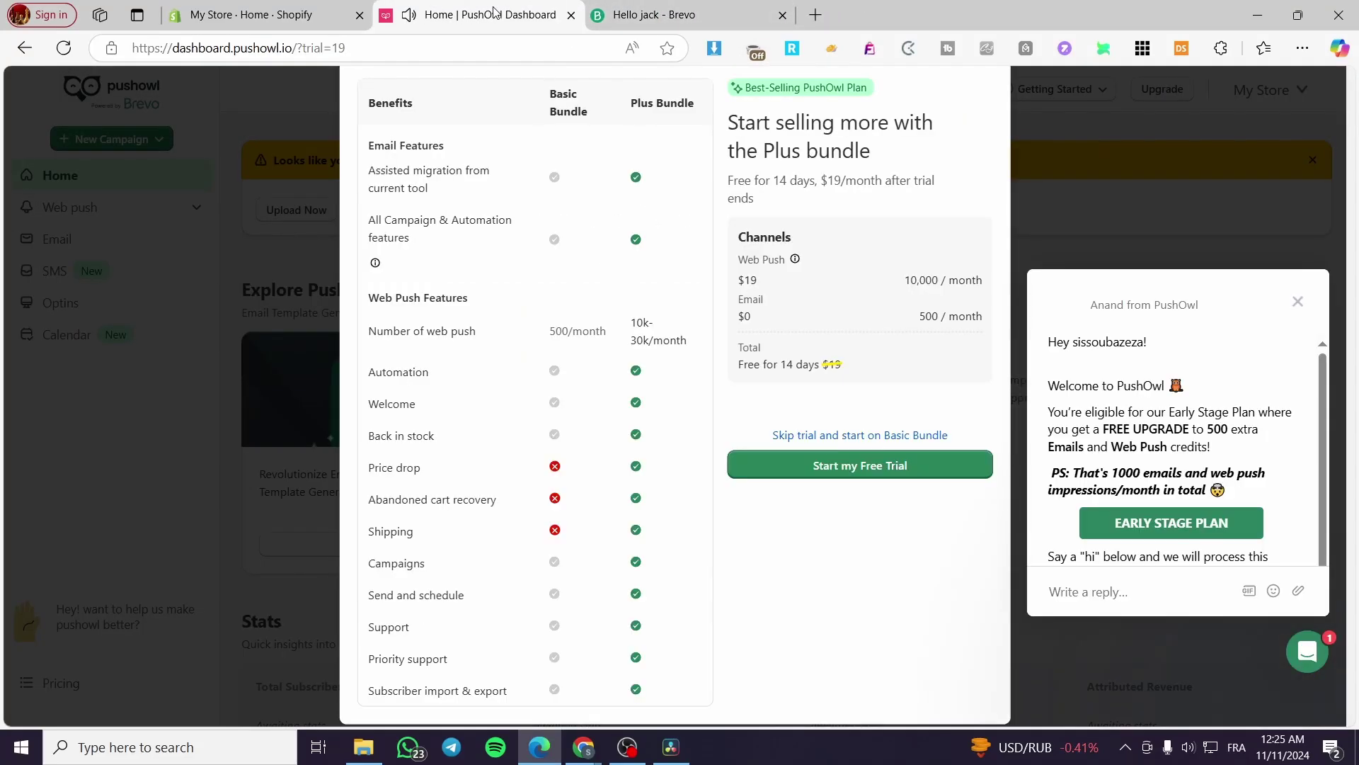
- Dismiss the chat message, start the free trial of the Plus Bundle and approve its subscription
click(1298, 303)
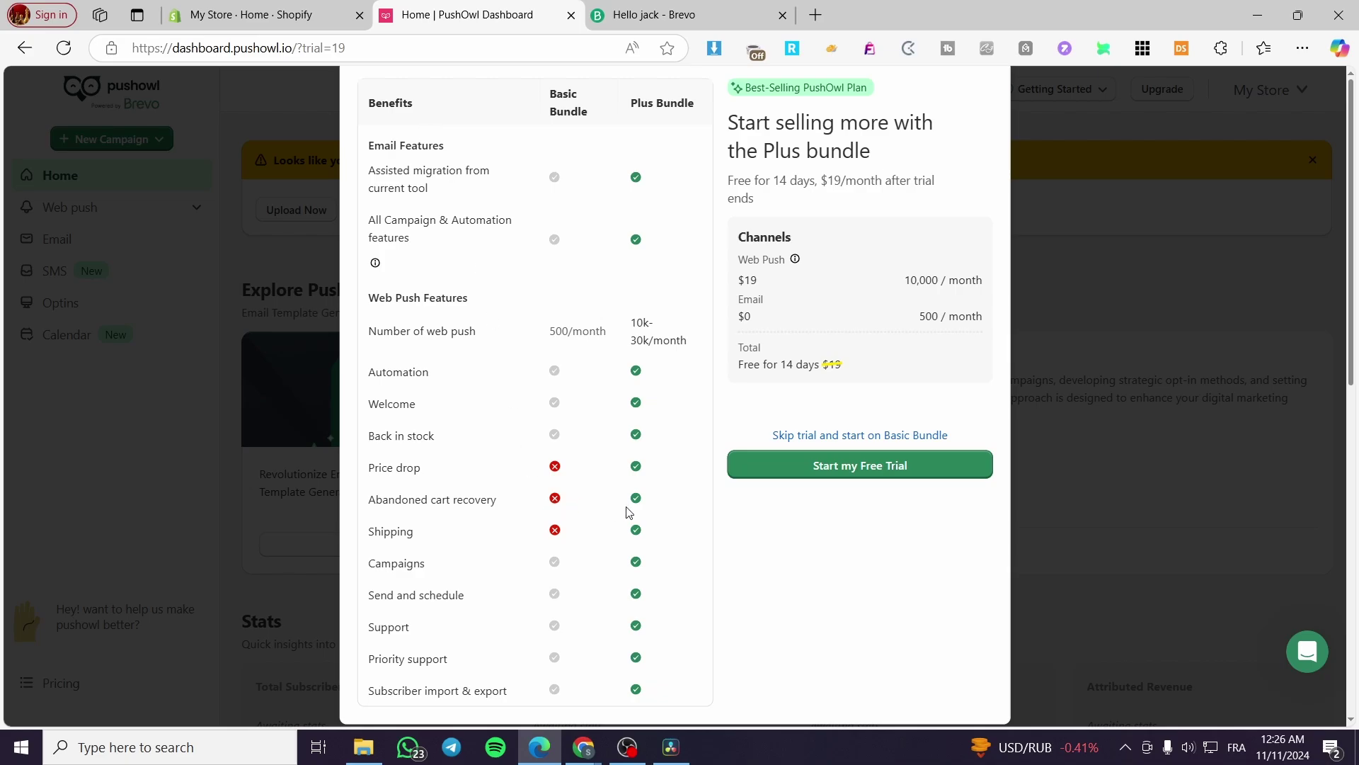
click(855, 473)
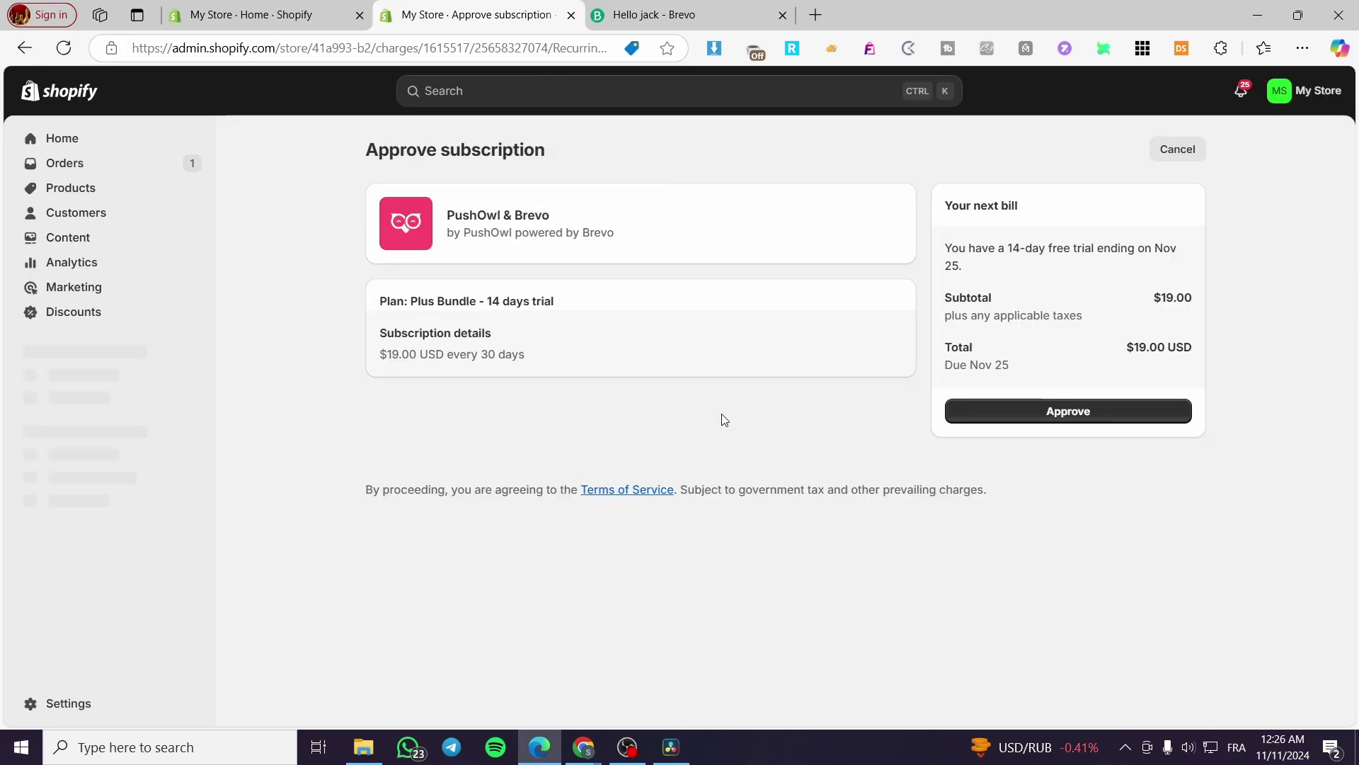
click(1096, 417)
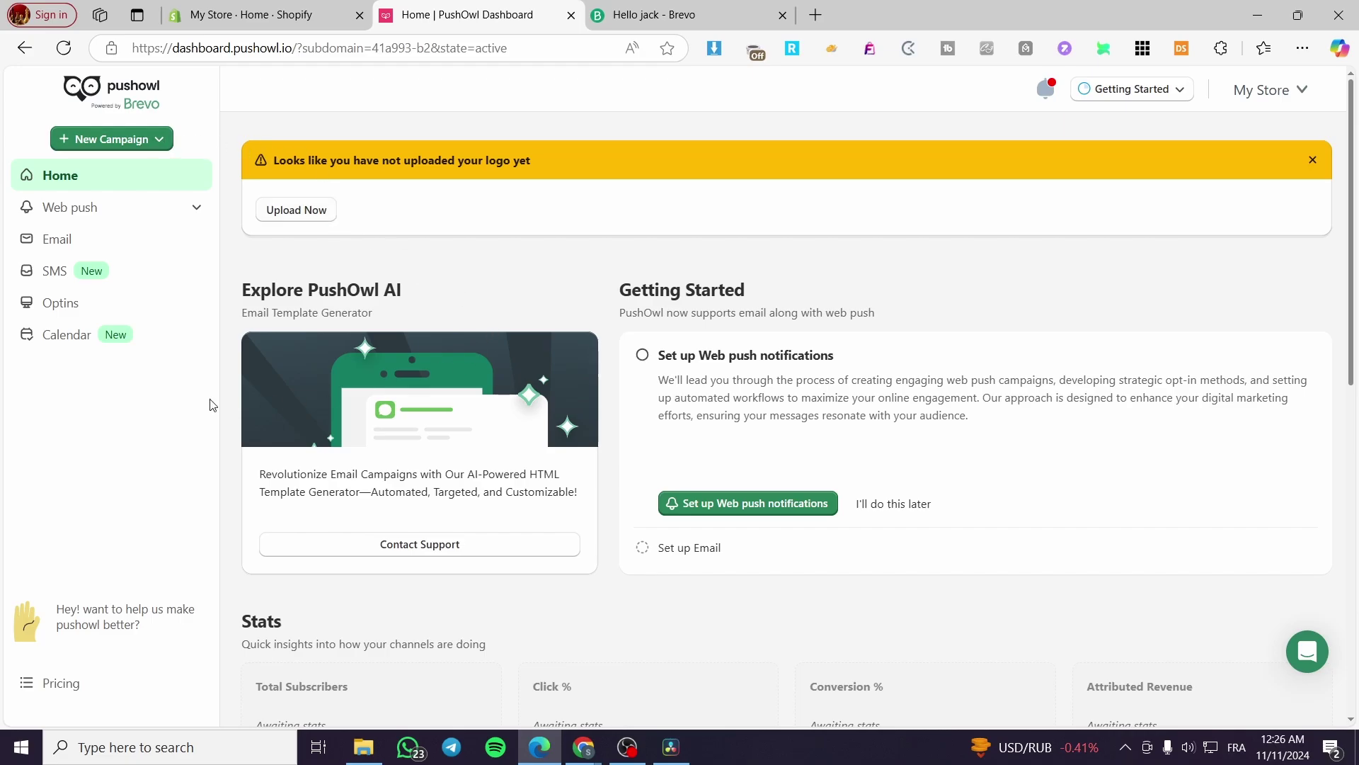
- Examine the PushOwl dashboard's home page, including the Getting Started, Stats, BFCM 2024 and Resources sections
click(108, 222)
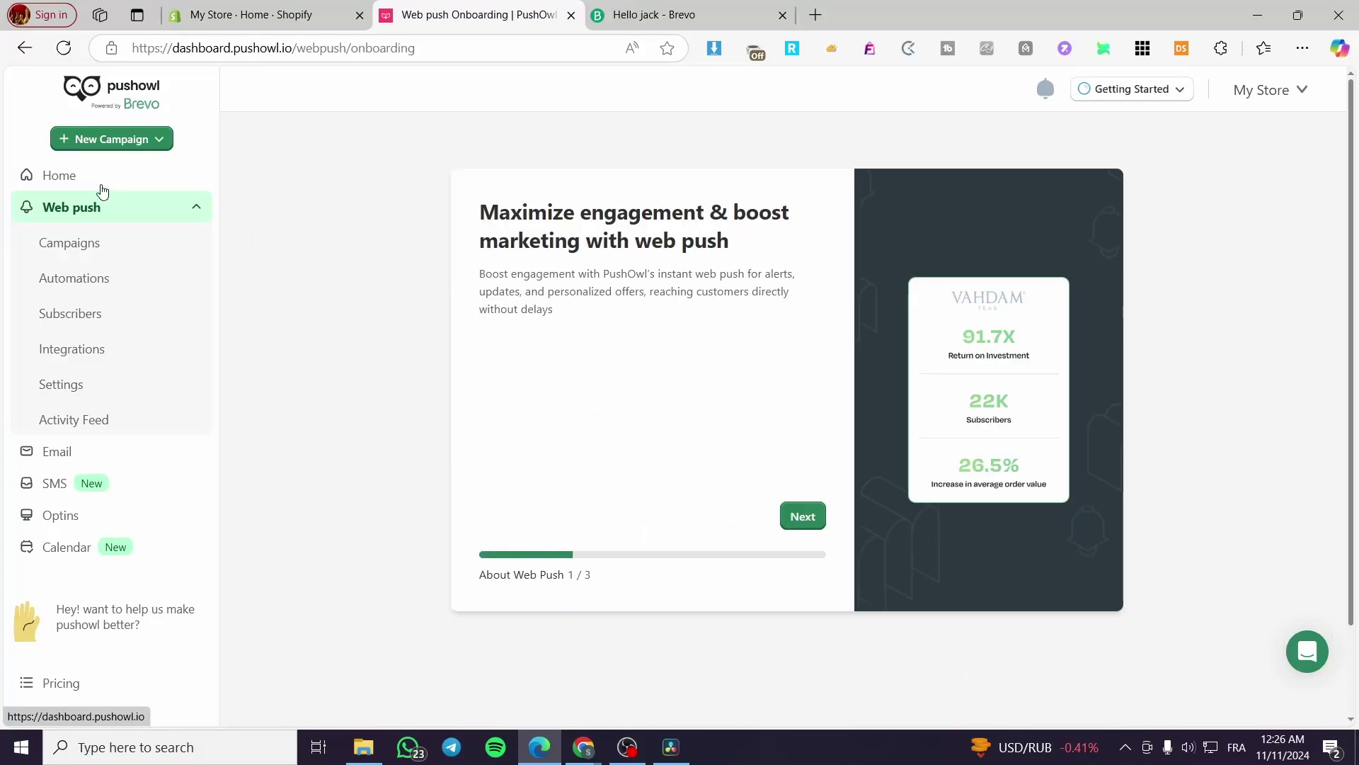
click(51, 178)
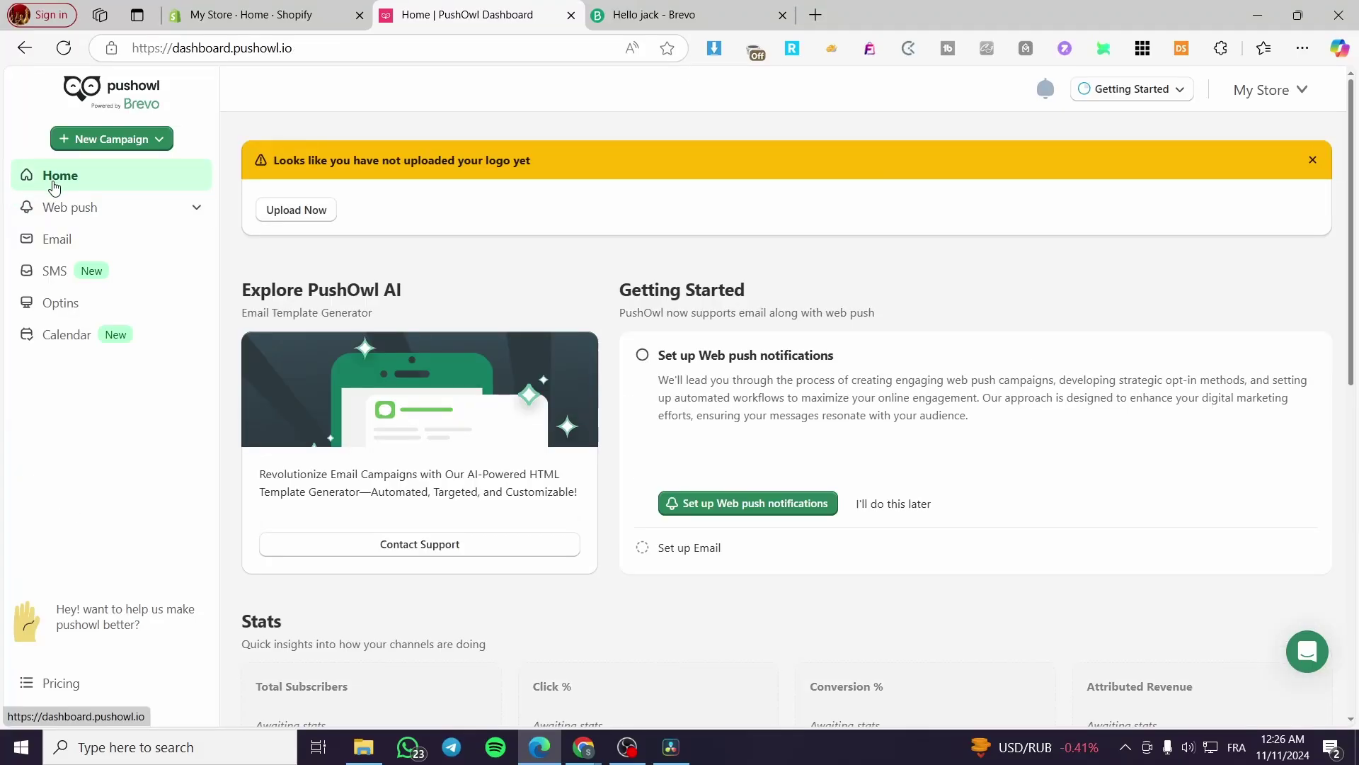
scroll(554, 341, down, 6)
mouse_move(308, 278)
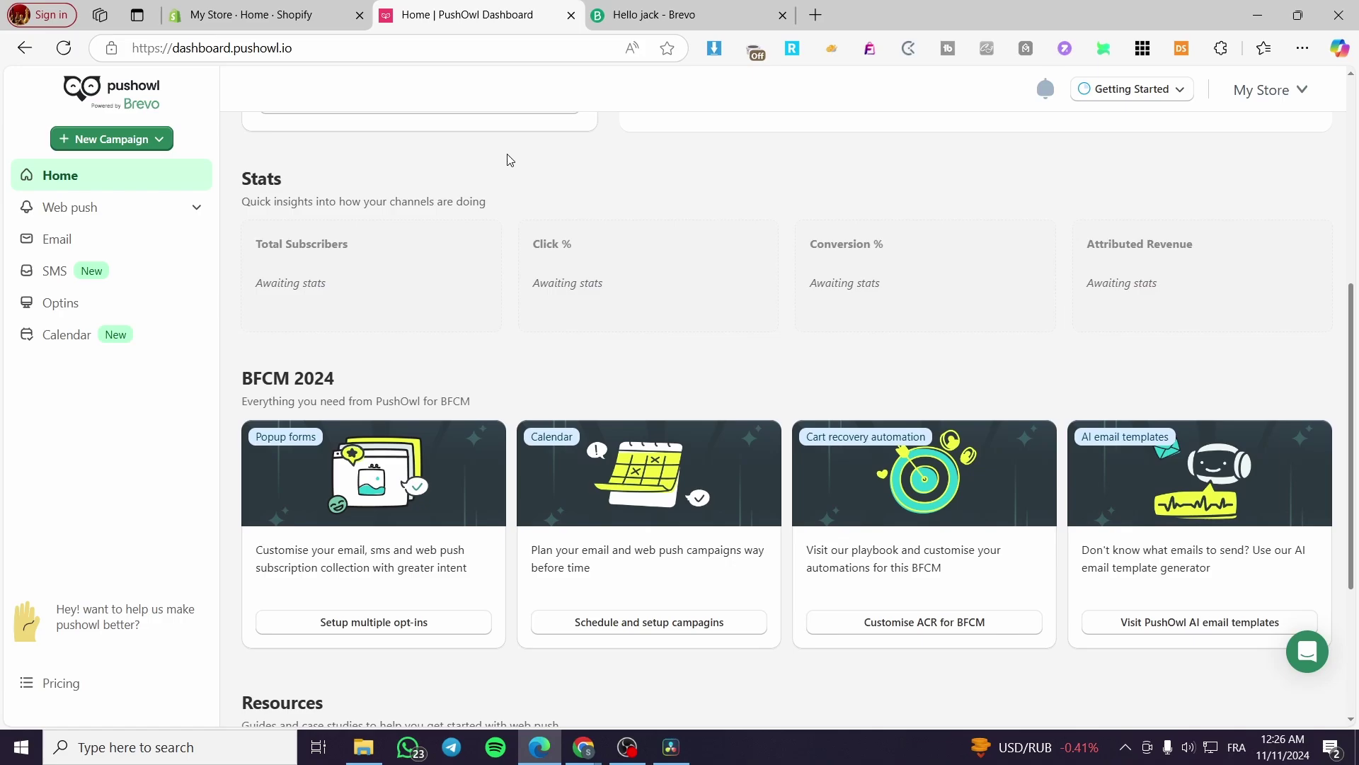
scroll(507, 158, down, 4)
scroll(474, 241, up, 7)
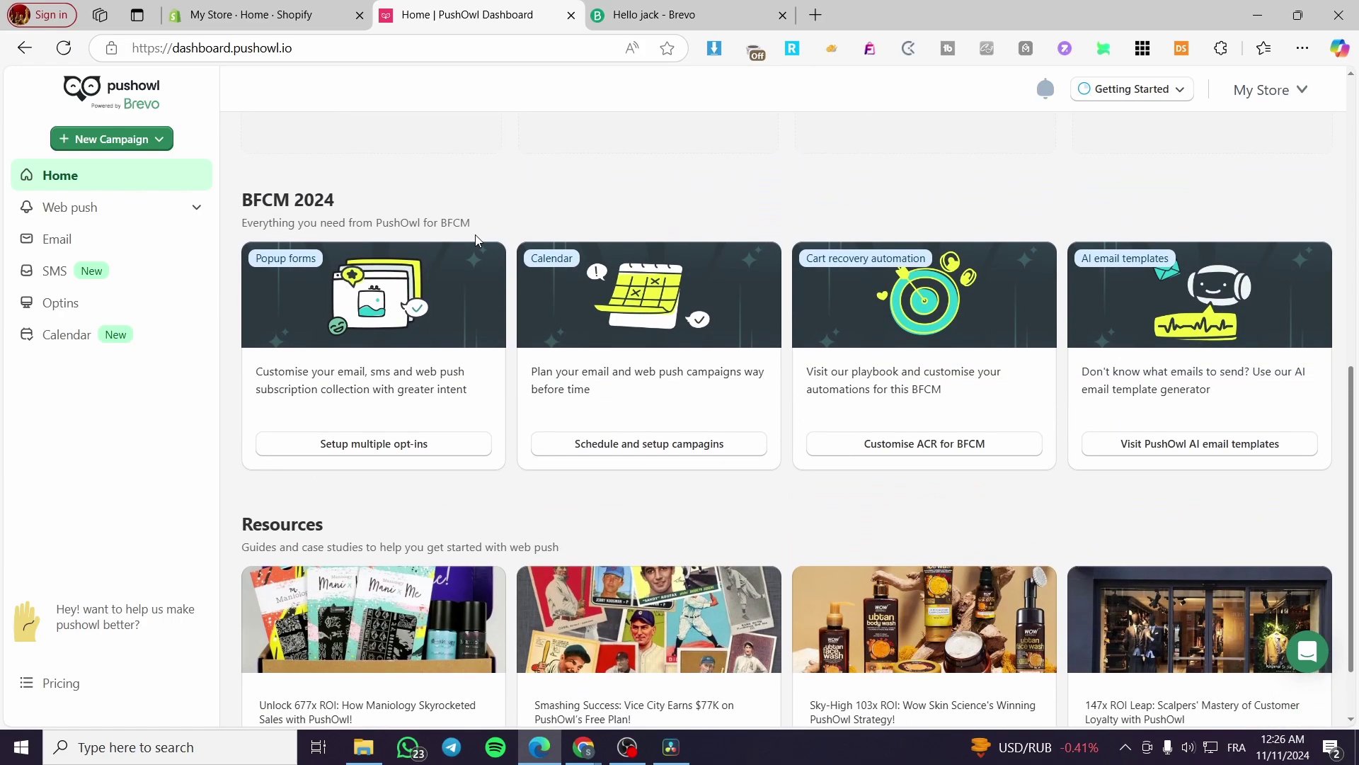
scroll(481, 254, down, 2)
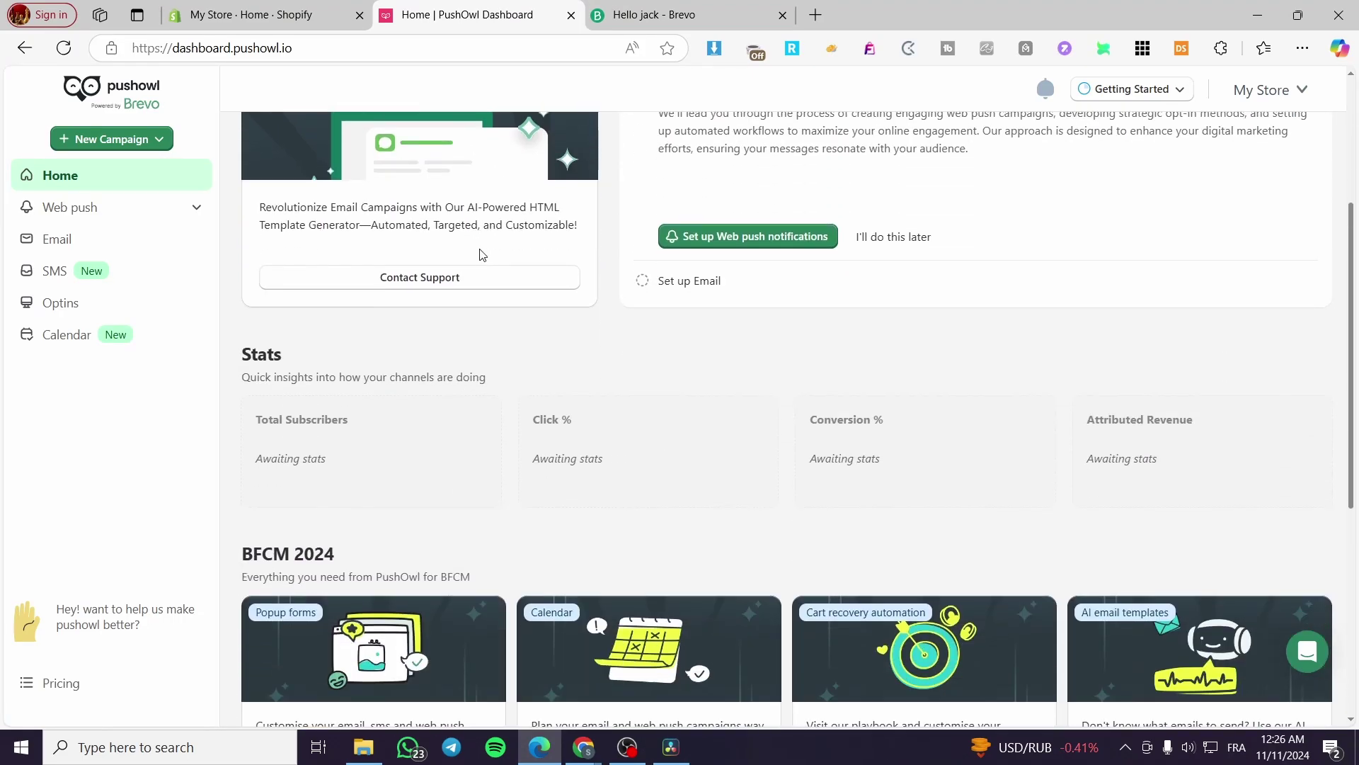
scroll(480, 251, up, 4)
- Examine PushOwl's Web push section, going through its Campaigns, Automations, Subscribers, Integrations, Settings and Activity Feed pages
click(120, 212)
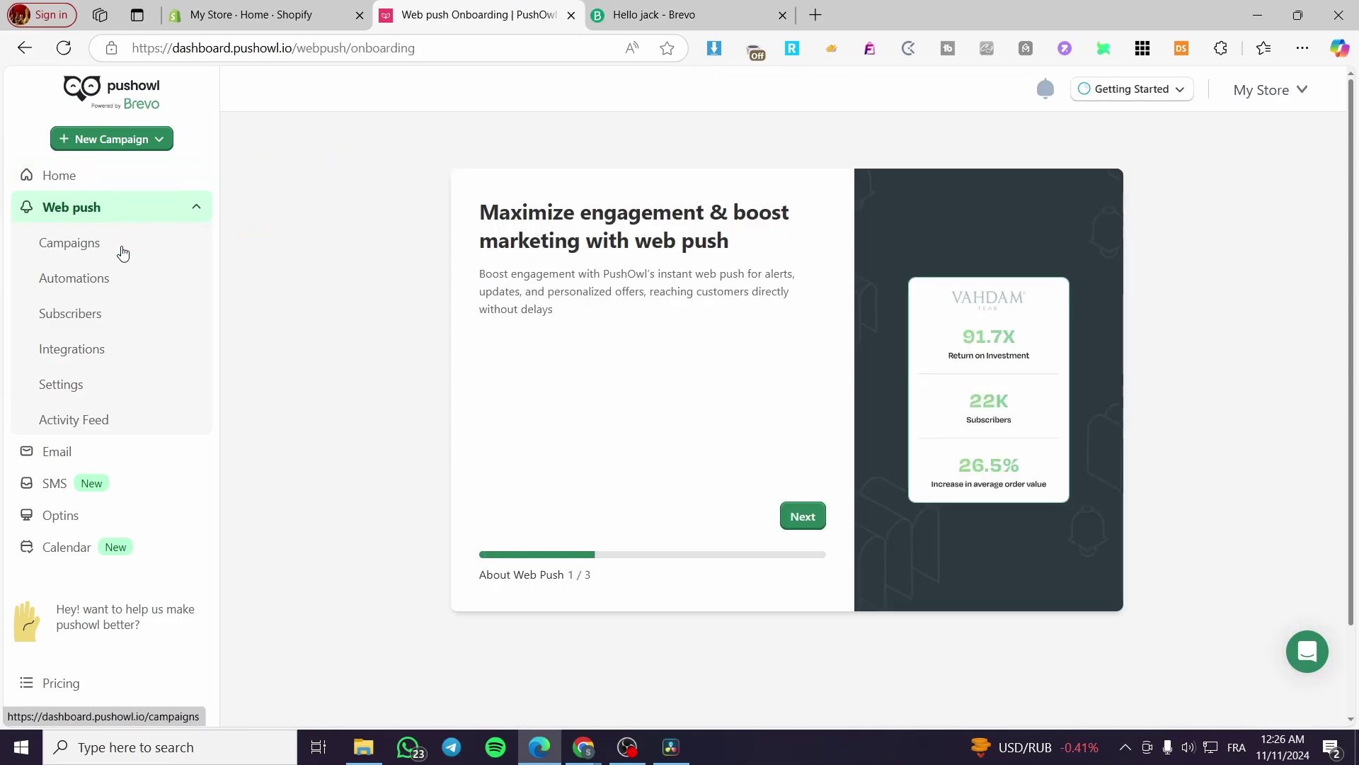
click(123, 253)
click(105, 283)
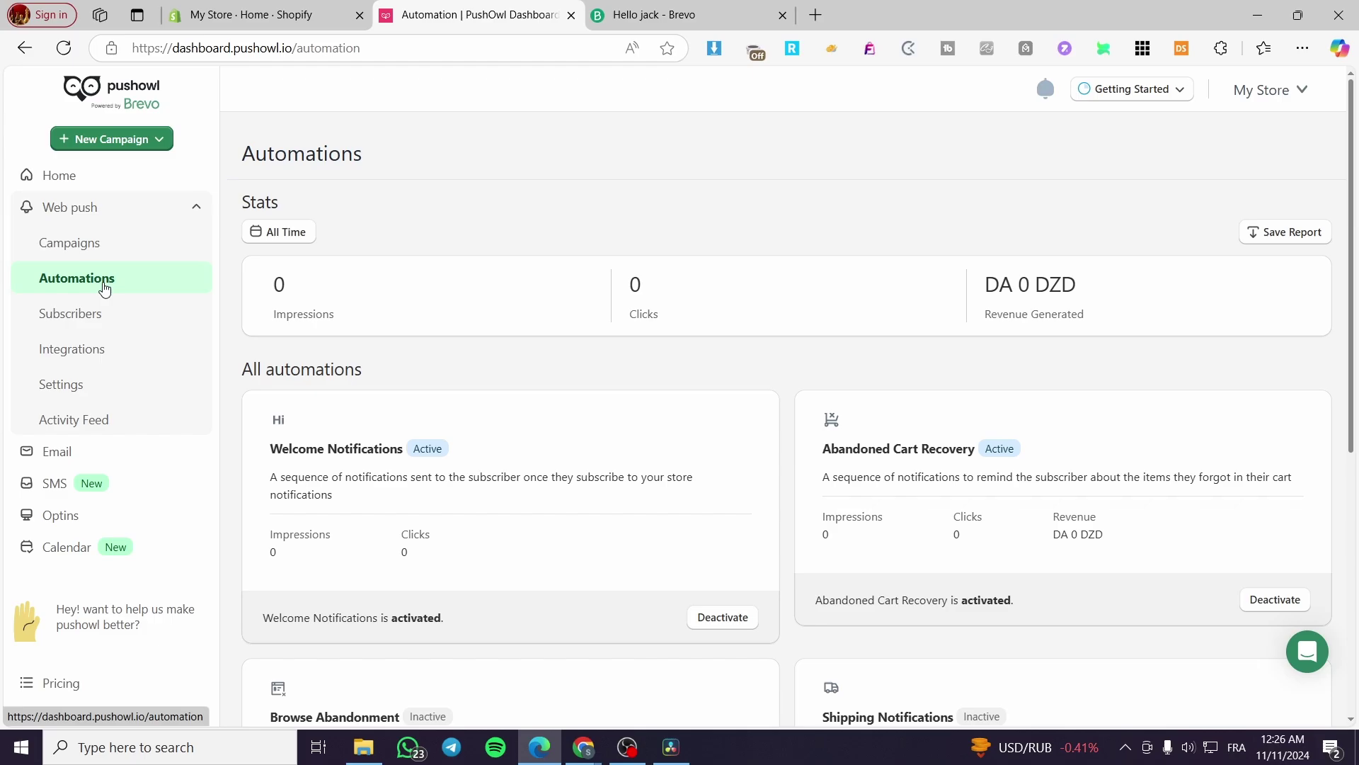
click(105, 313)
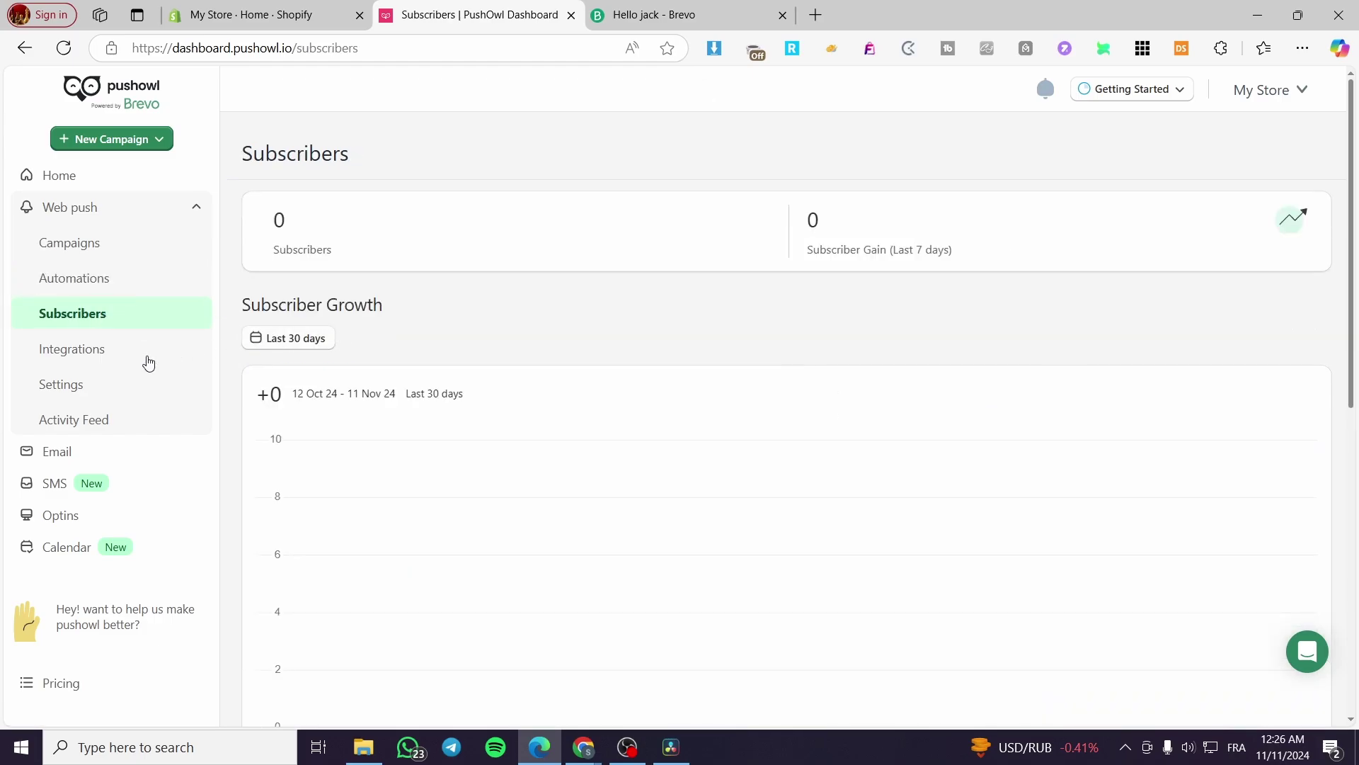
click(67, 354)
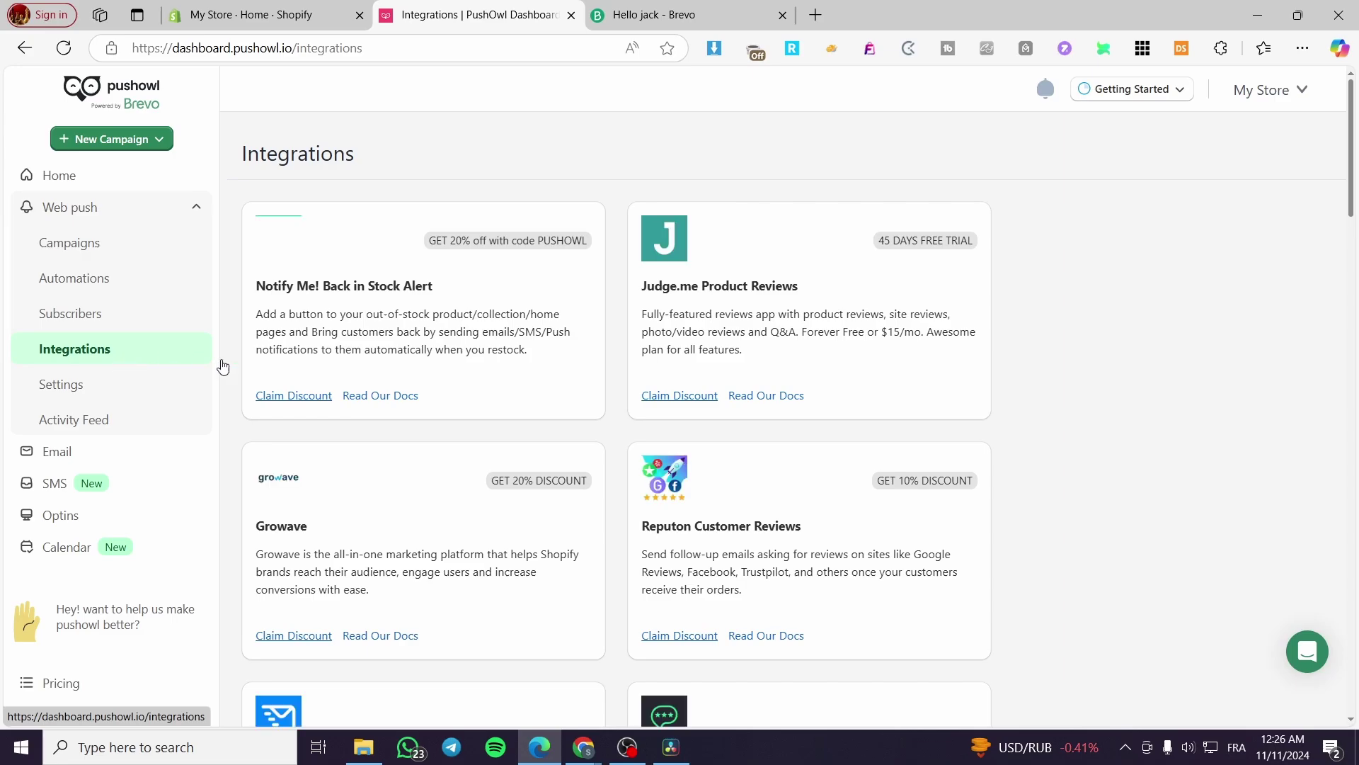
click(100, 389)
click(105, 424)
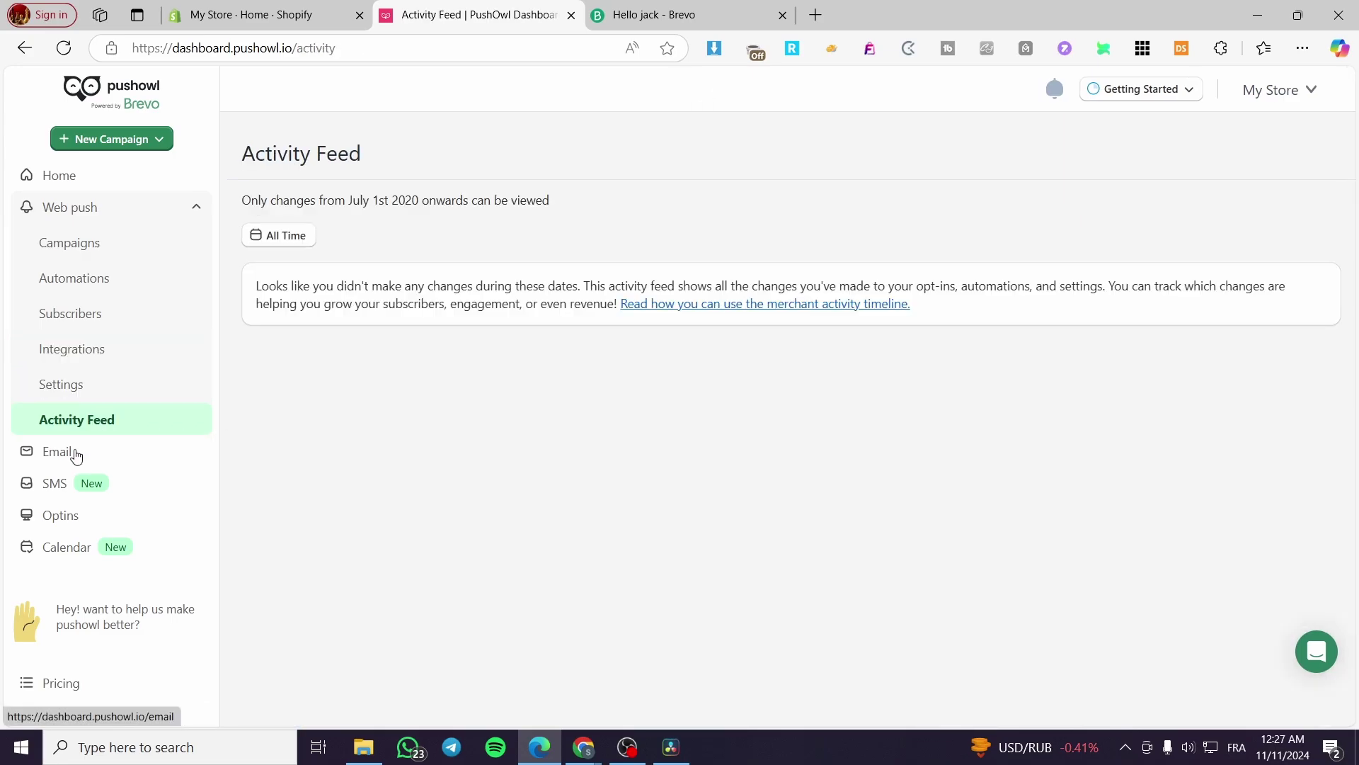
- Go through the Email and SMS onboarding introductions up to their store email verification forms
click(75, 453)
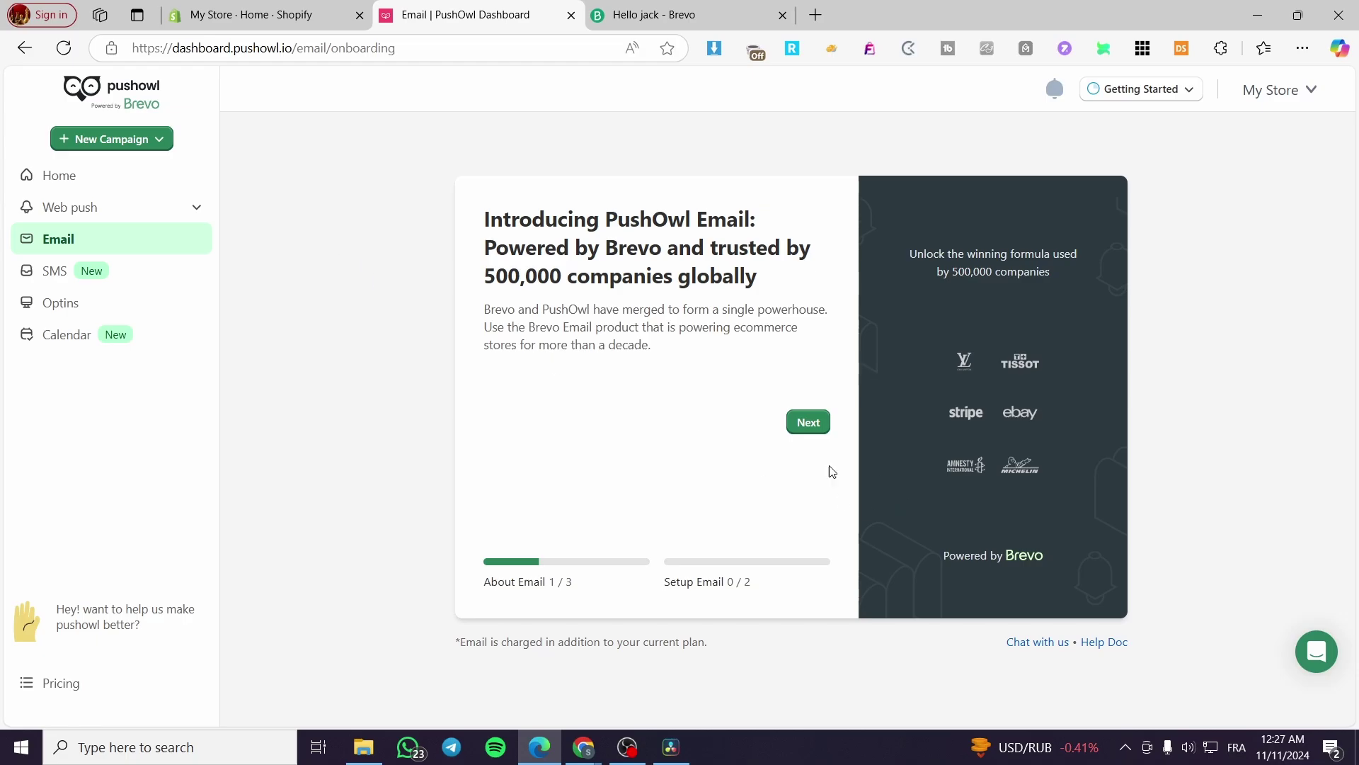
click(810, 423)
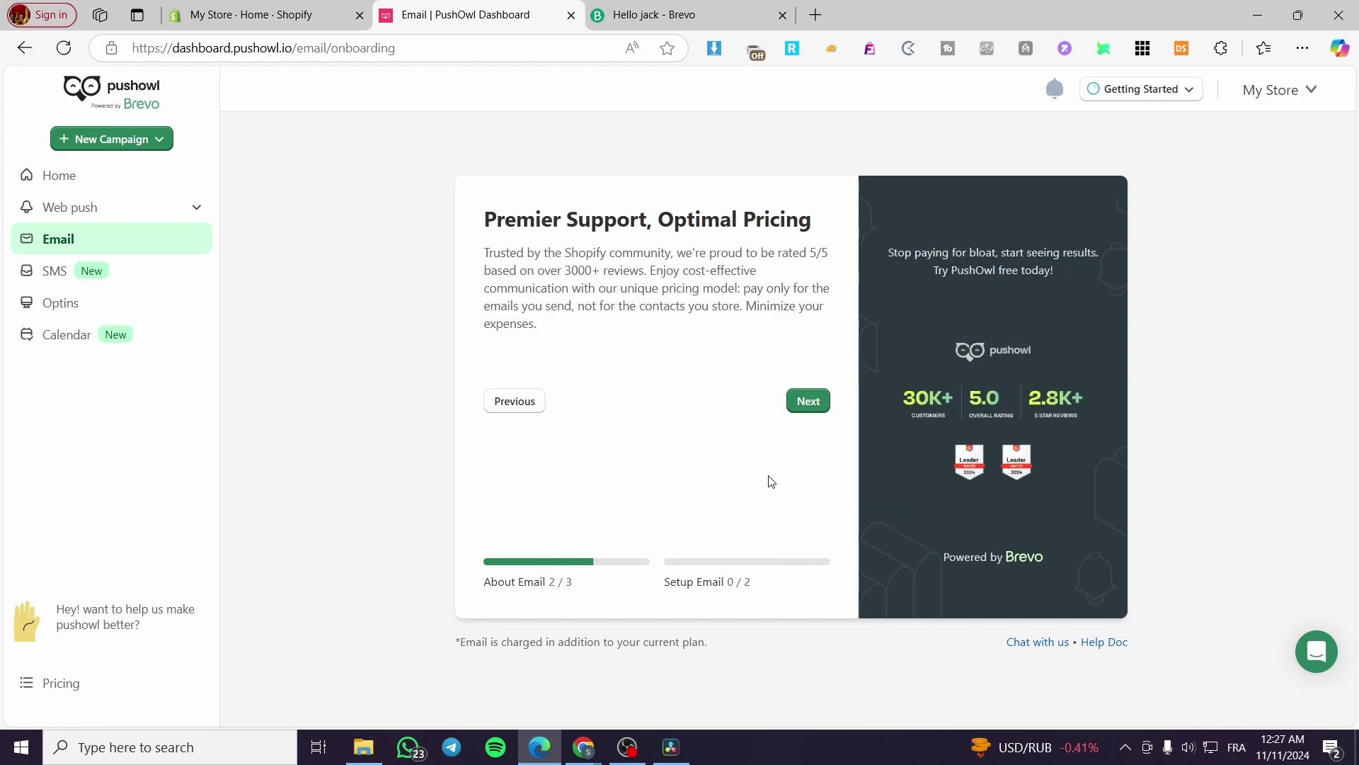
click(805, 398)
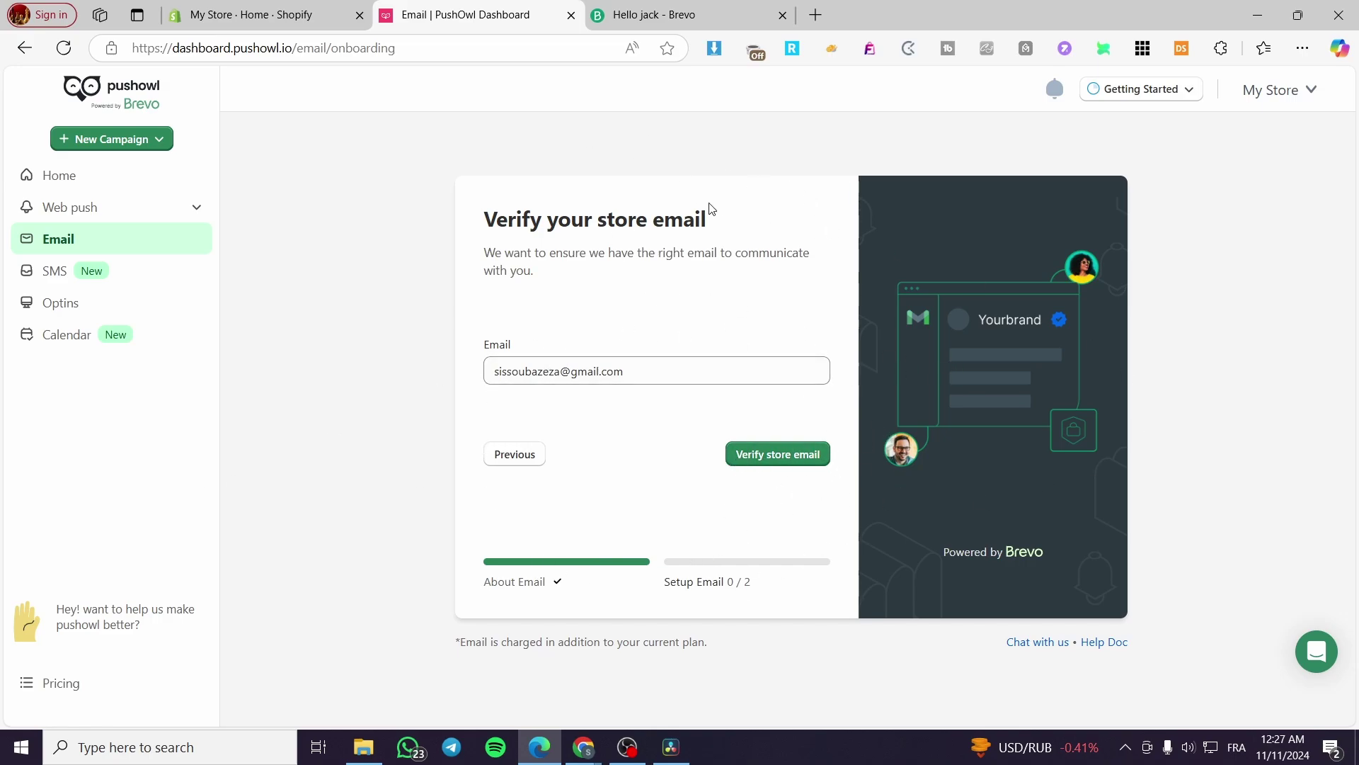
click(73, 278)
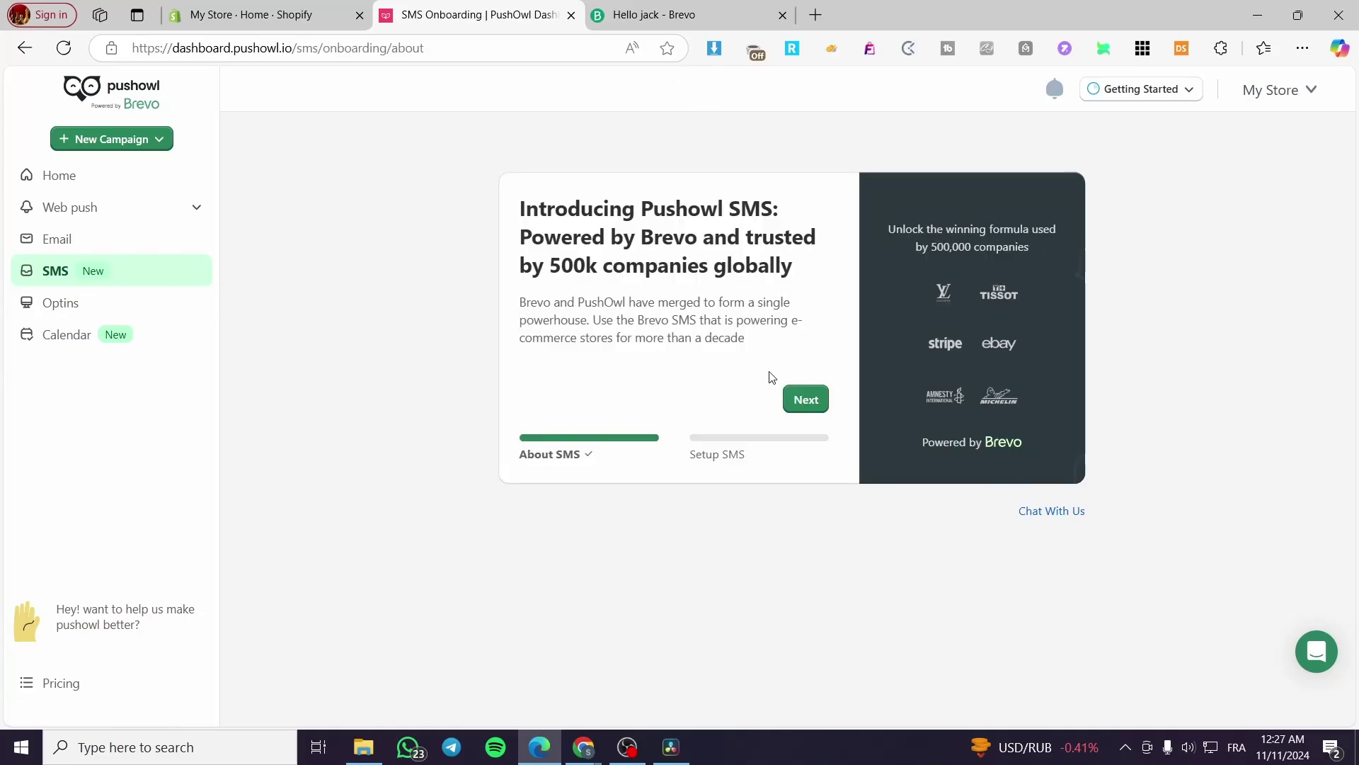
click(822, 403)
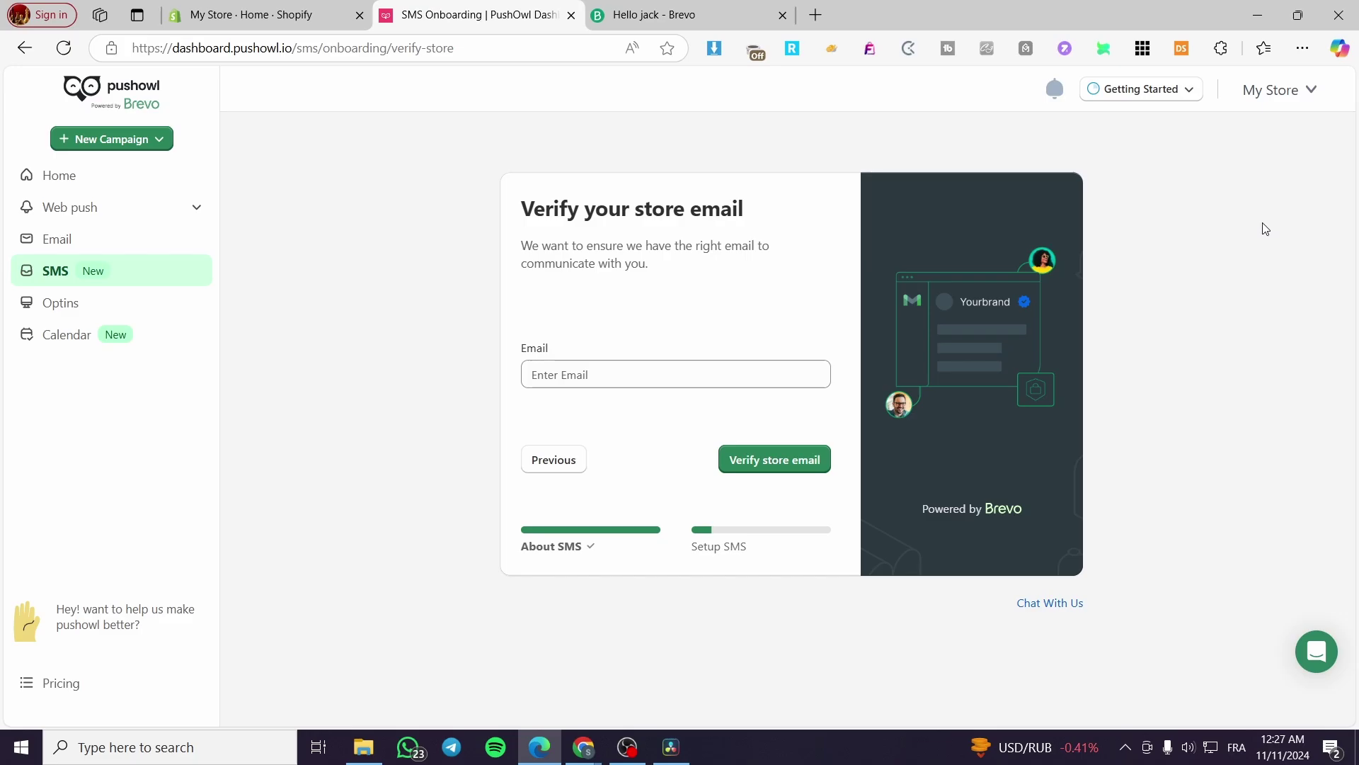
- Review the Opt-ins page's flows and prompts and the Marketing Calendar, dismissing the introduction video on each
click(104, 306)
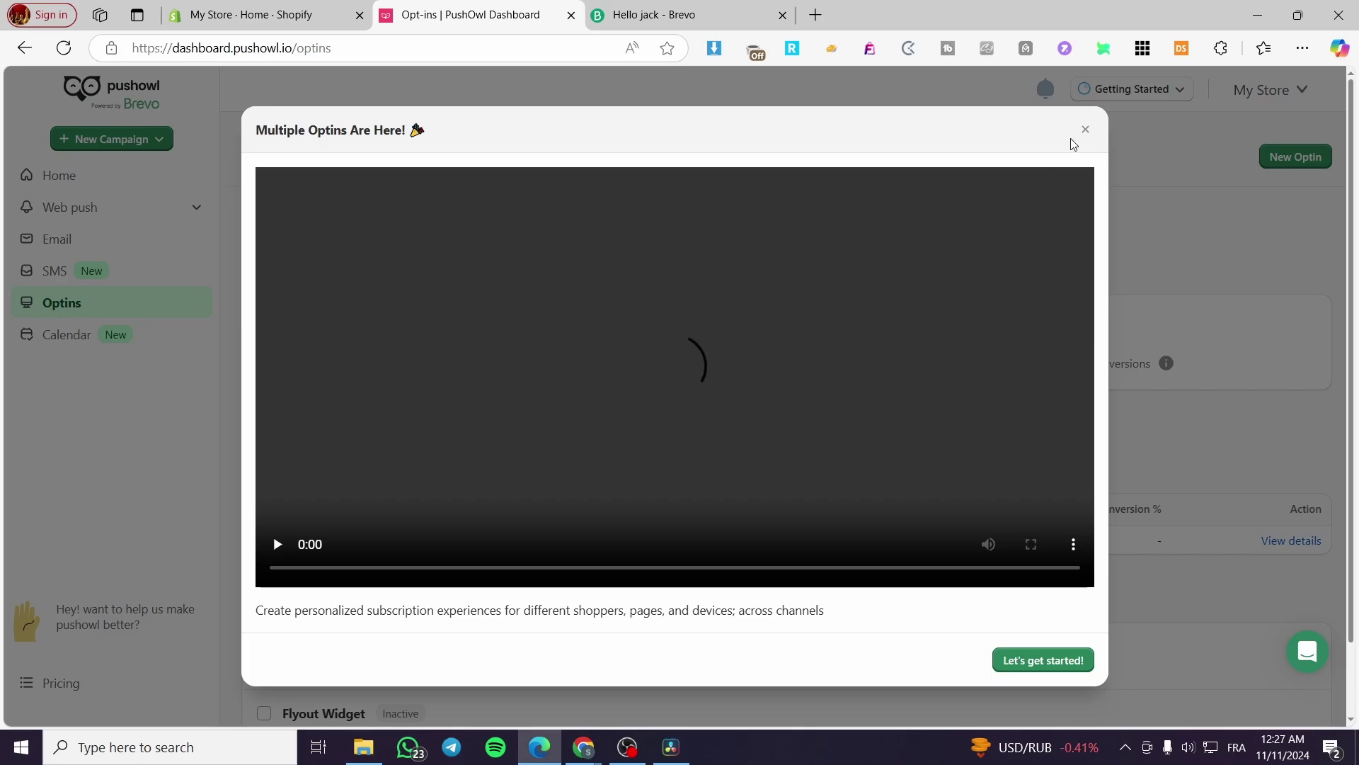
click(1083, 128)
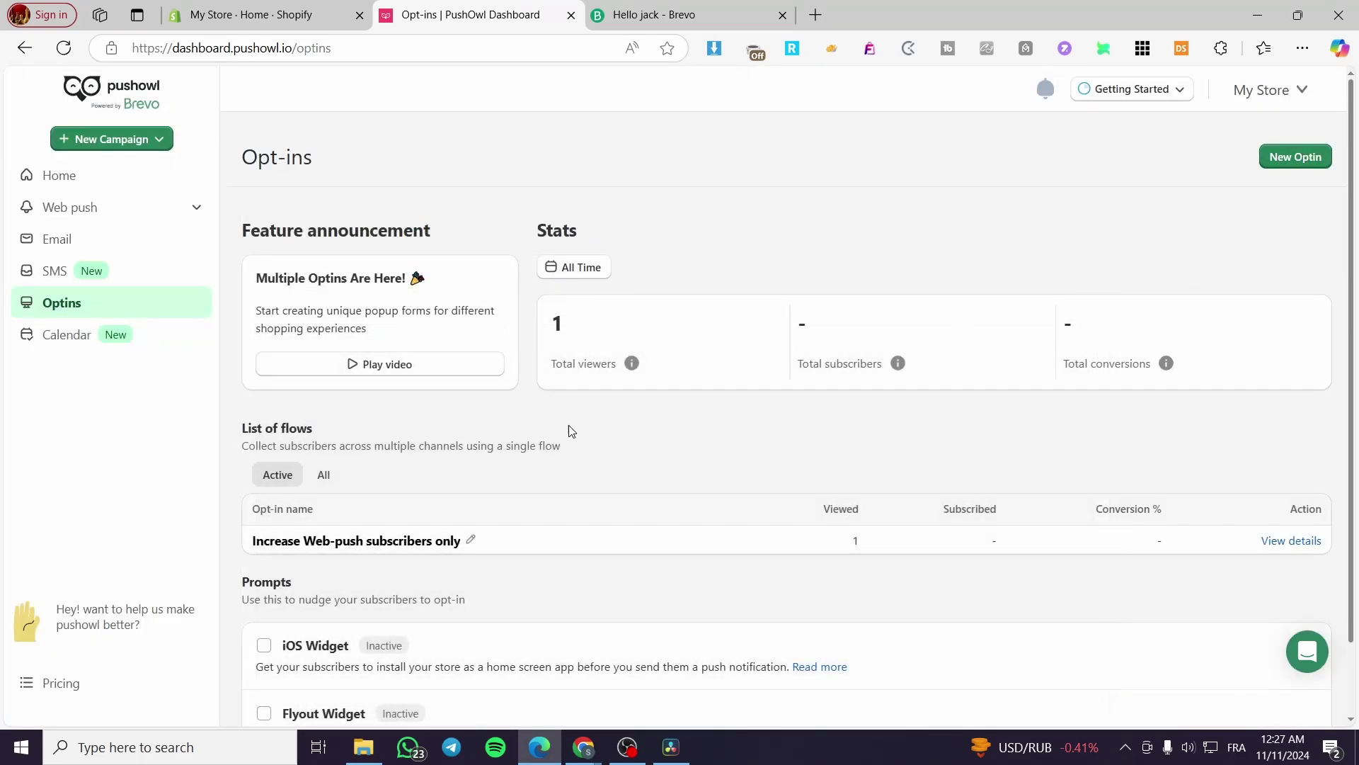
scroll(670, 458, down, 1)
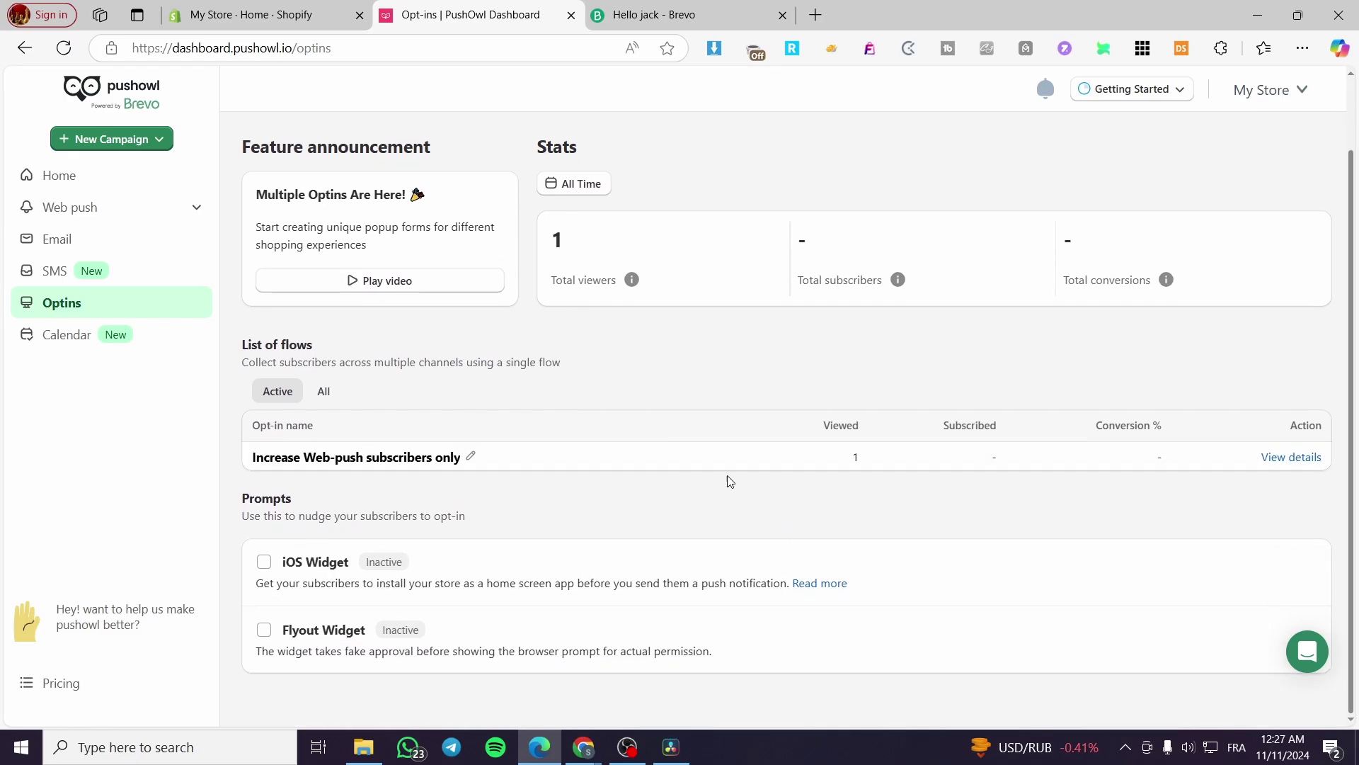
click(54, 333)
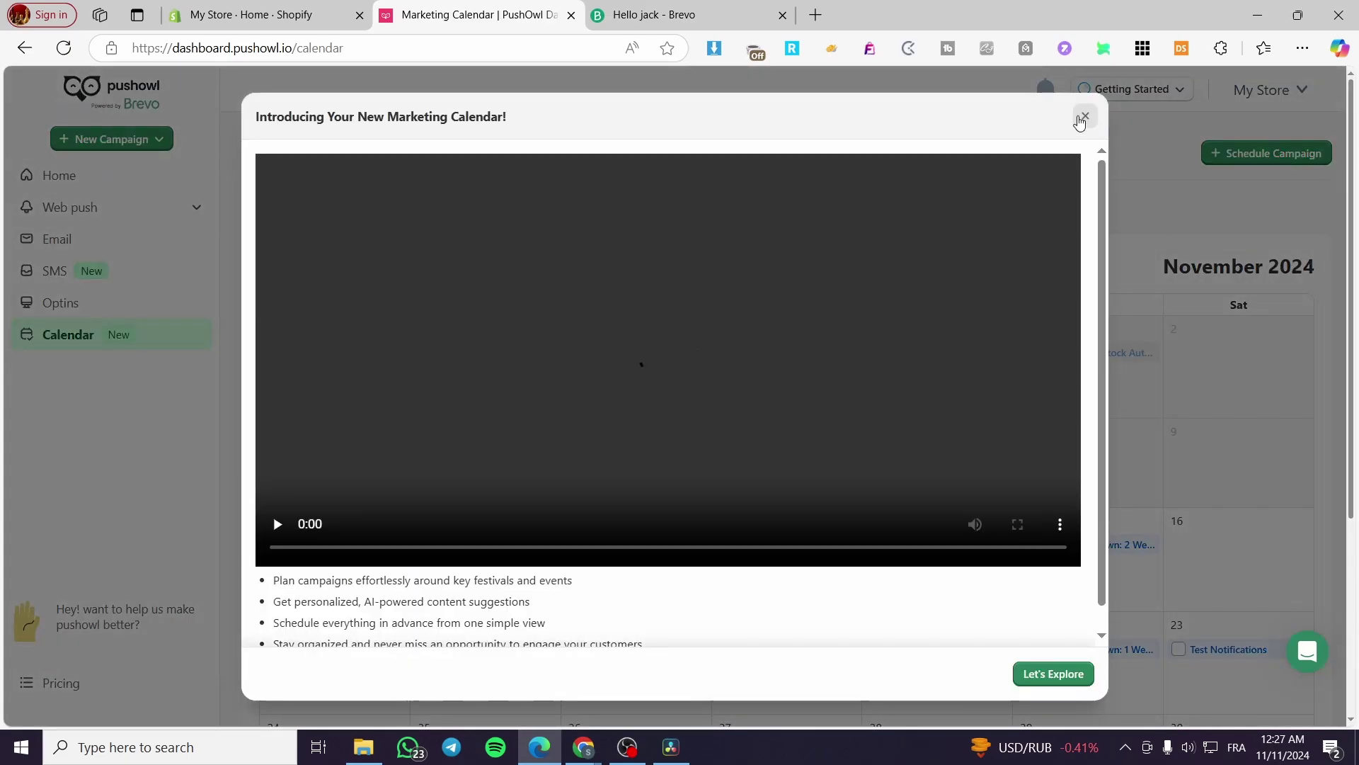
click(1080, 115)
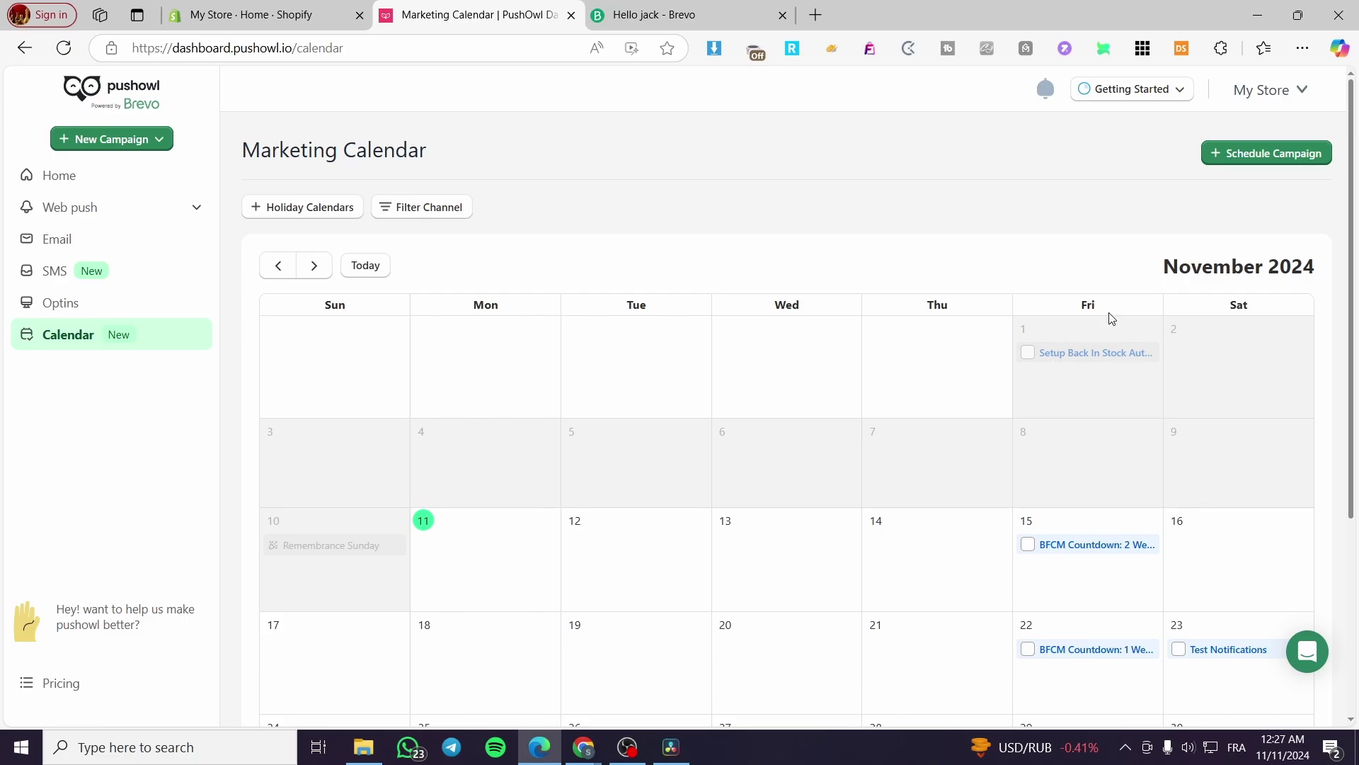
- Open the campaign creator from the Marketing Calendar, examine its sending options, campaign type and segments, and leave it without continuing
click(1242, 168)
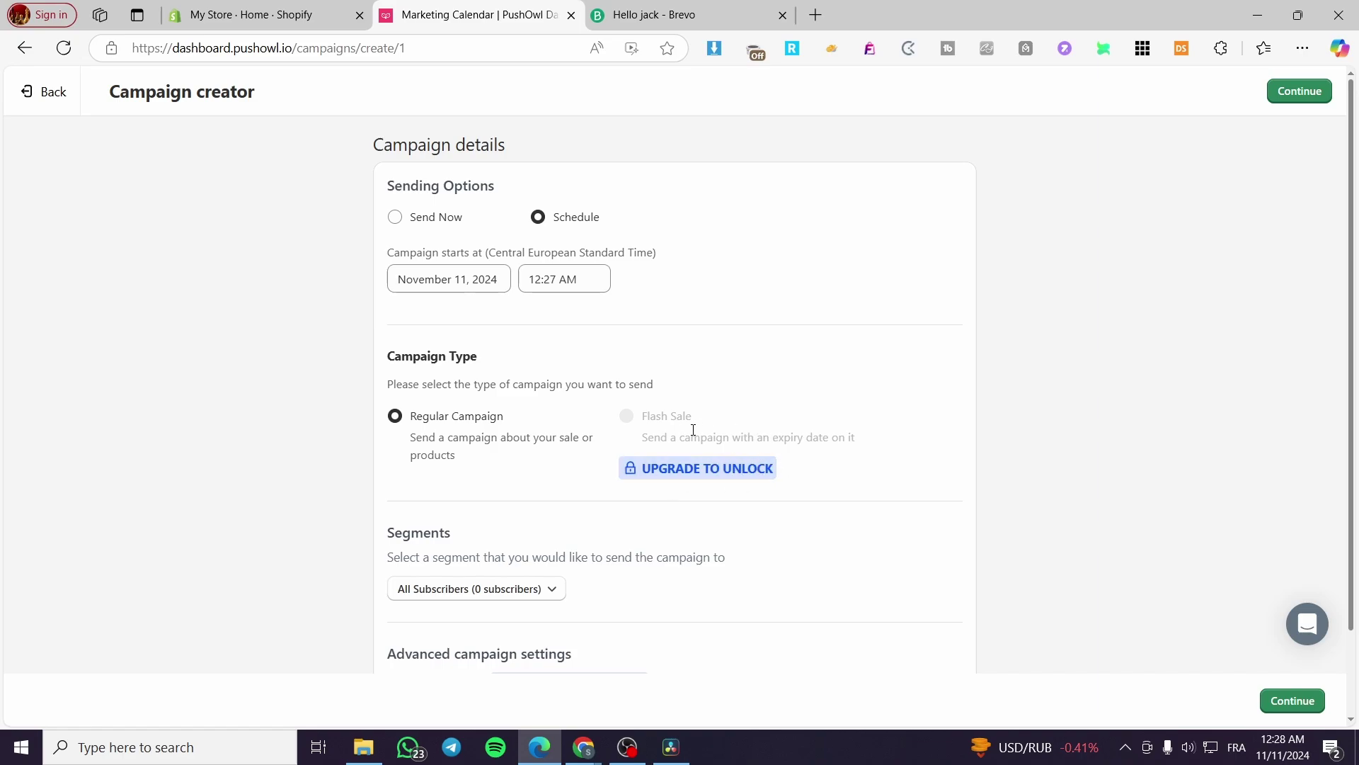
scroll(549, 480, down, 2)
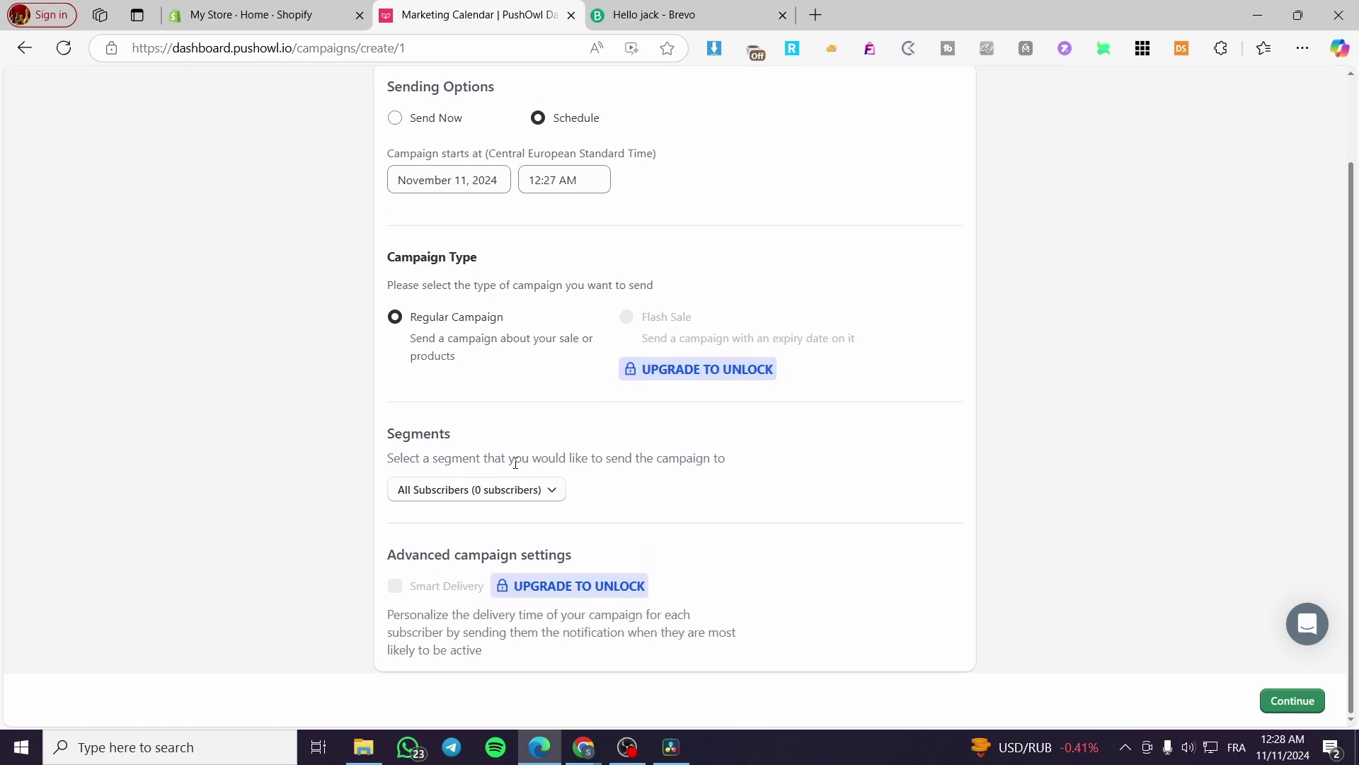
click(507, 493)
click(507, 494)
scroll(447, 564, up, 2)
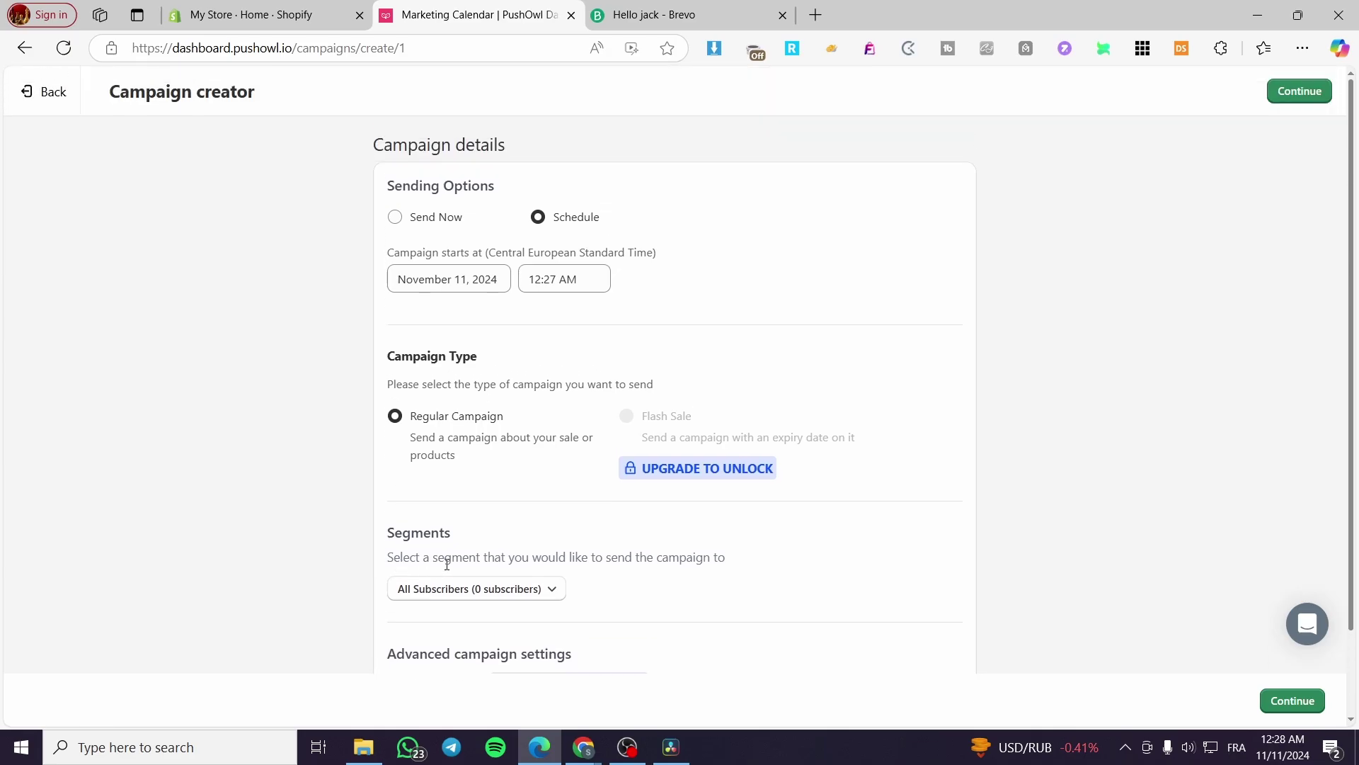
click(63, 97)
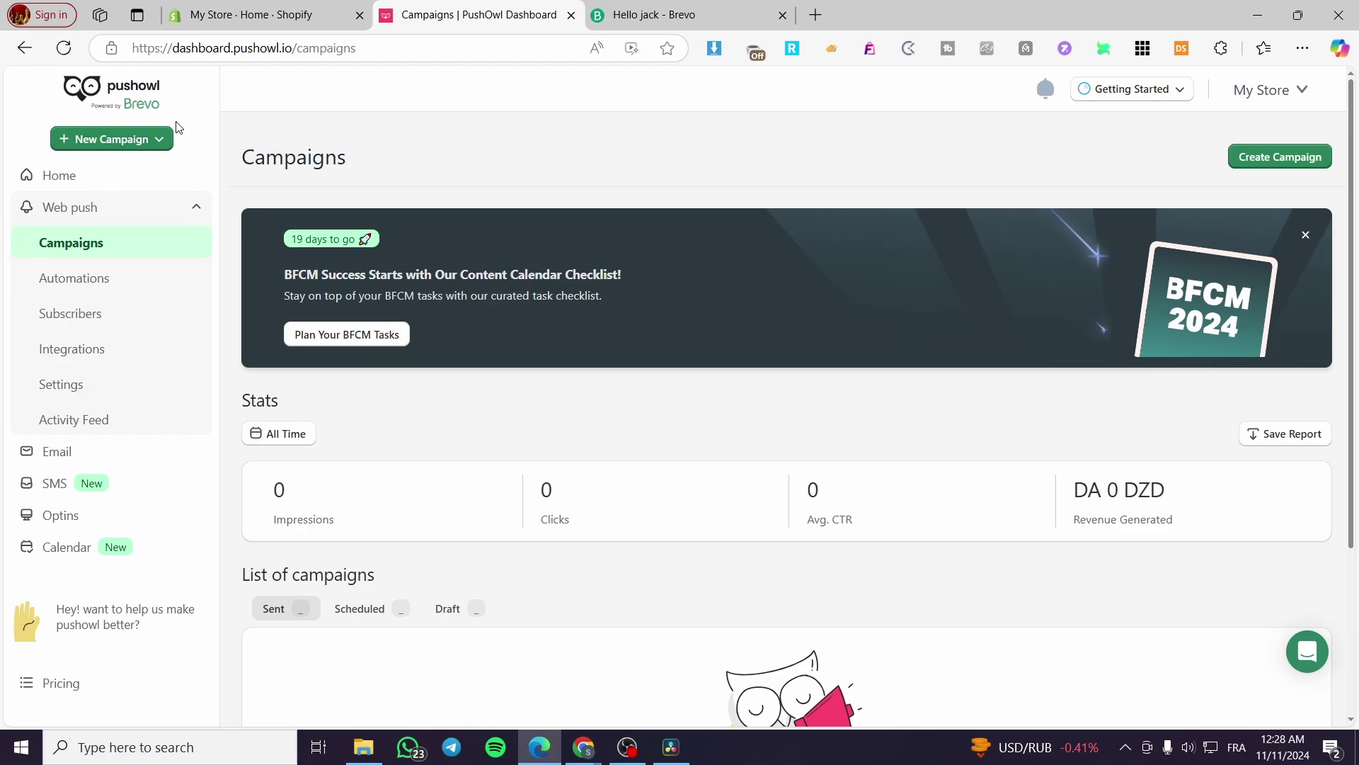
- Check the new campaign types, choose an email campaign and view the Getting Started checklist on the Email onboarding page
click(123, 139)
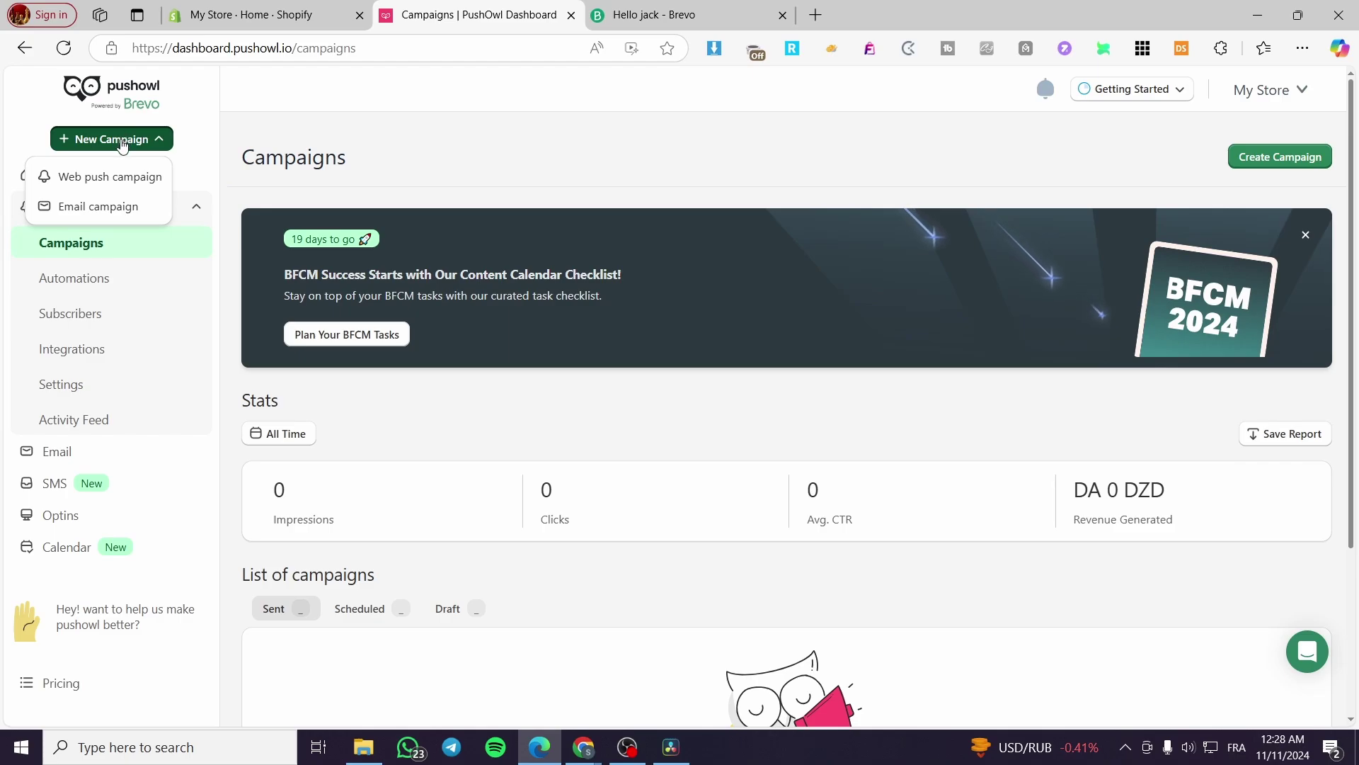
click(163, 139)
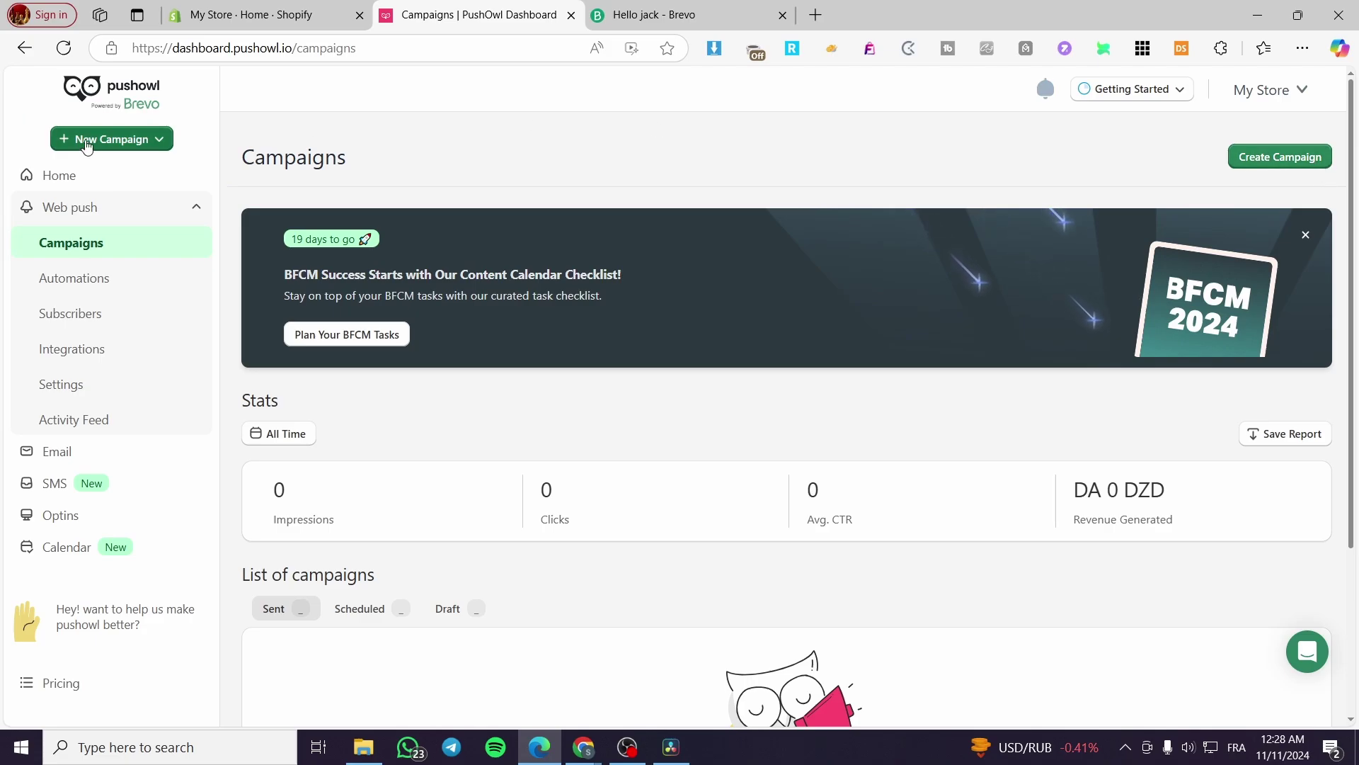
click(120, 138)
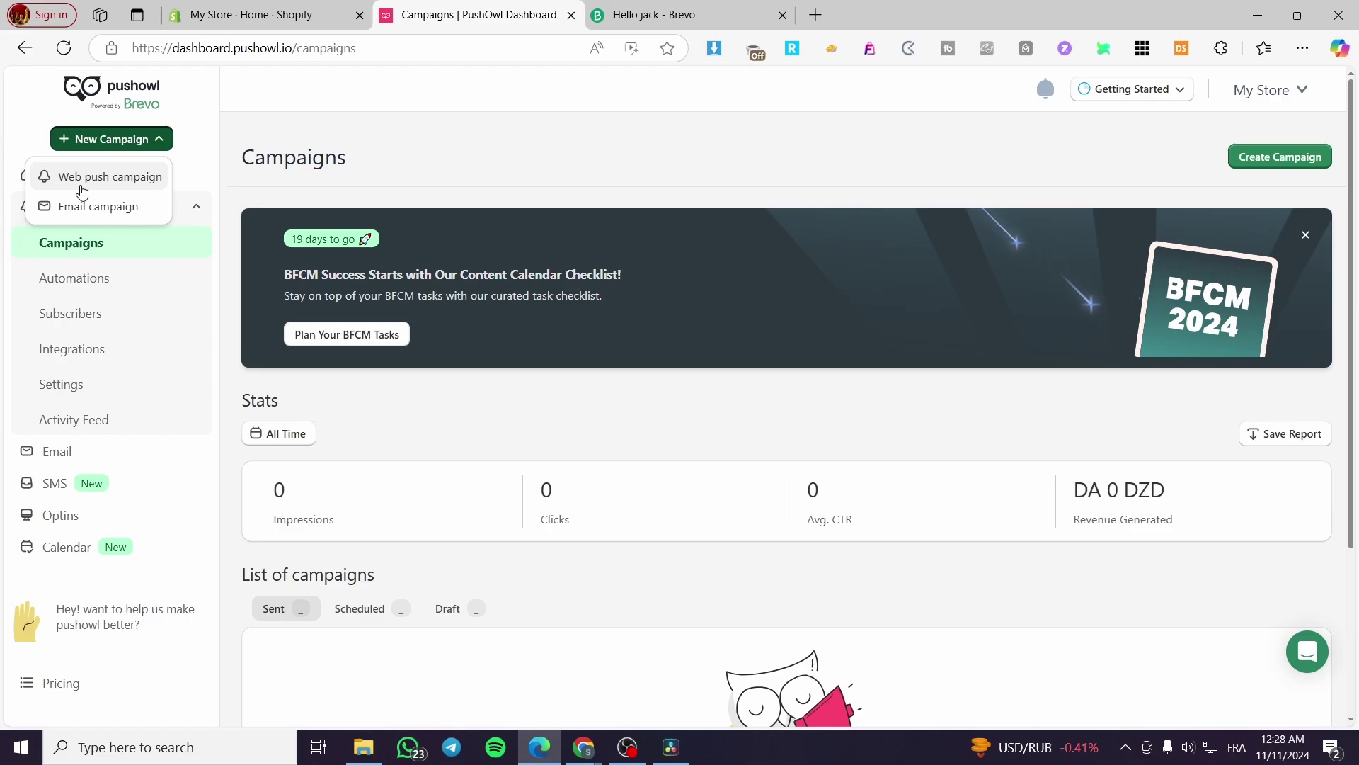
click(83, 211)
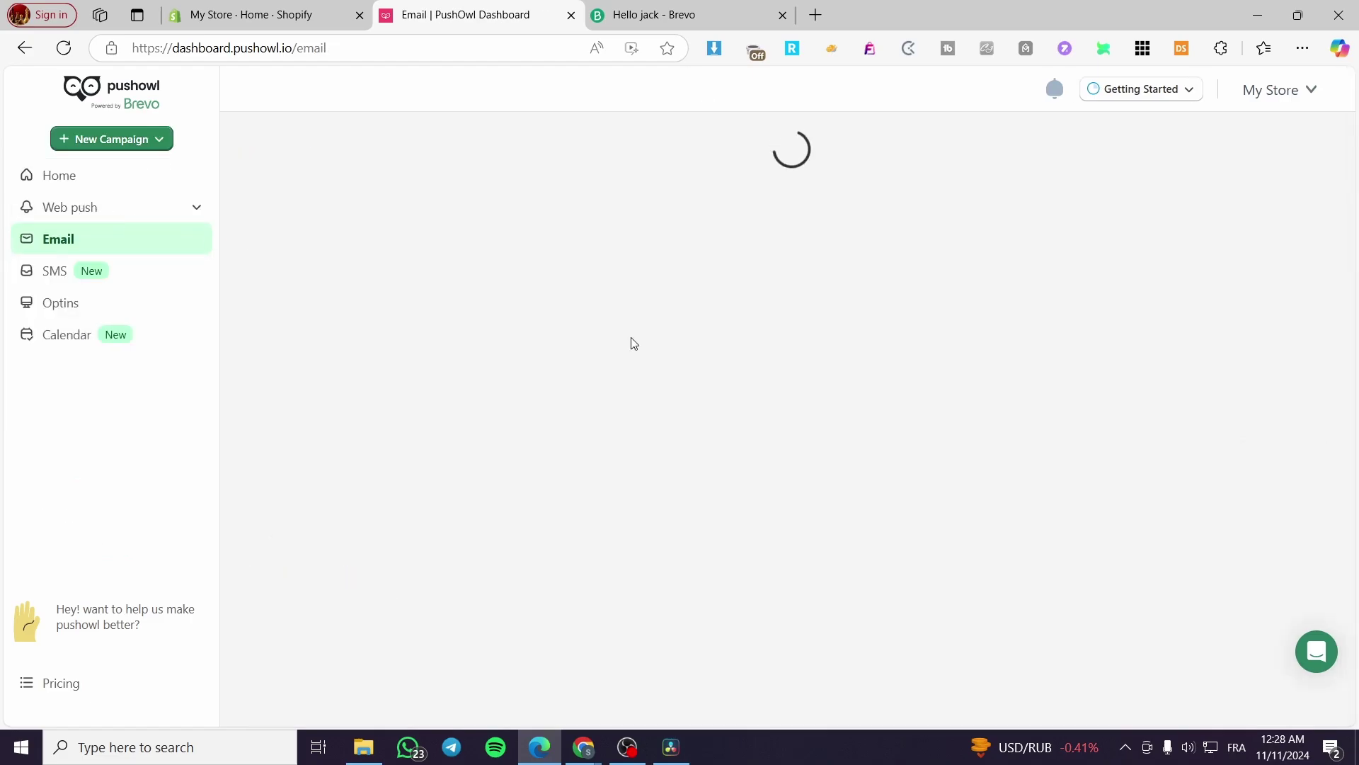
click(1171, 92)
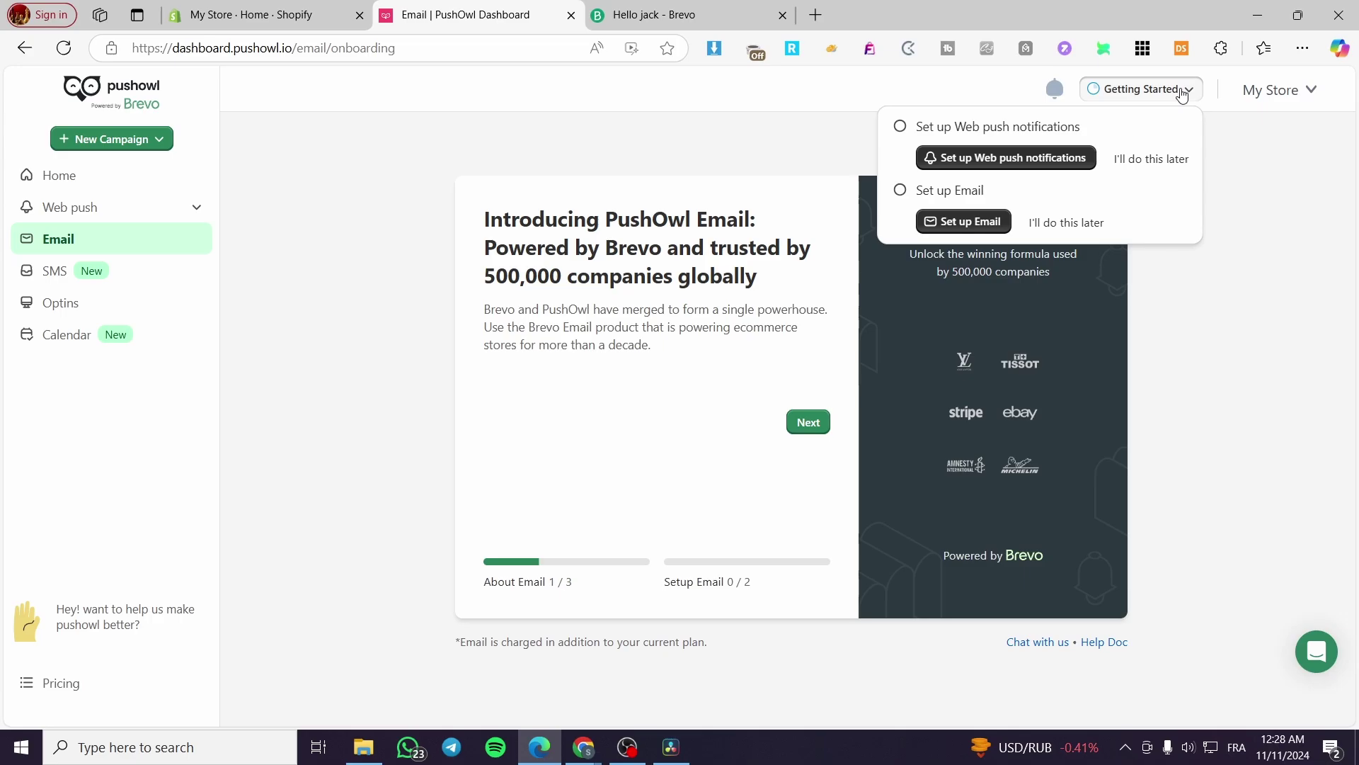
click(1182, 94)
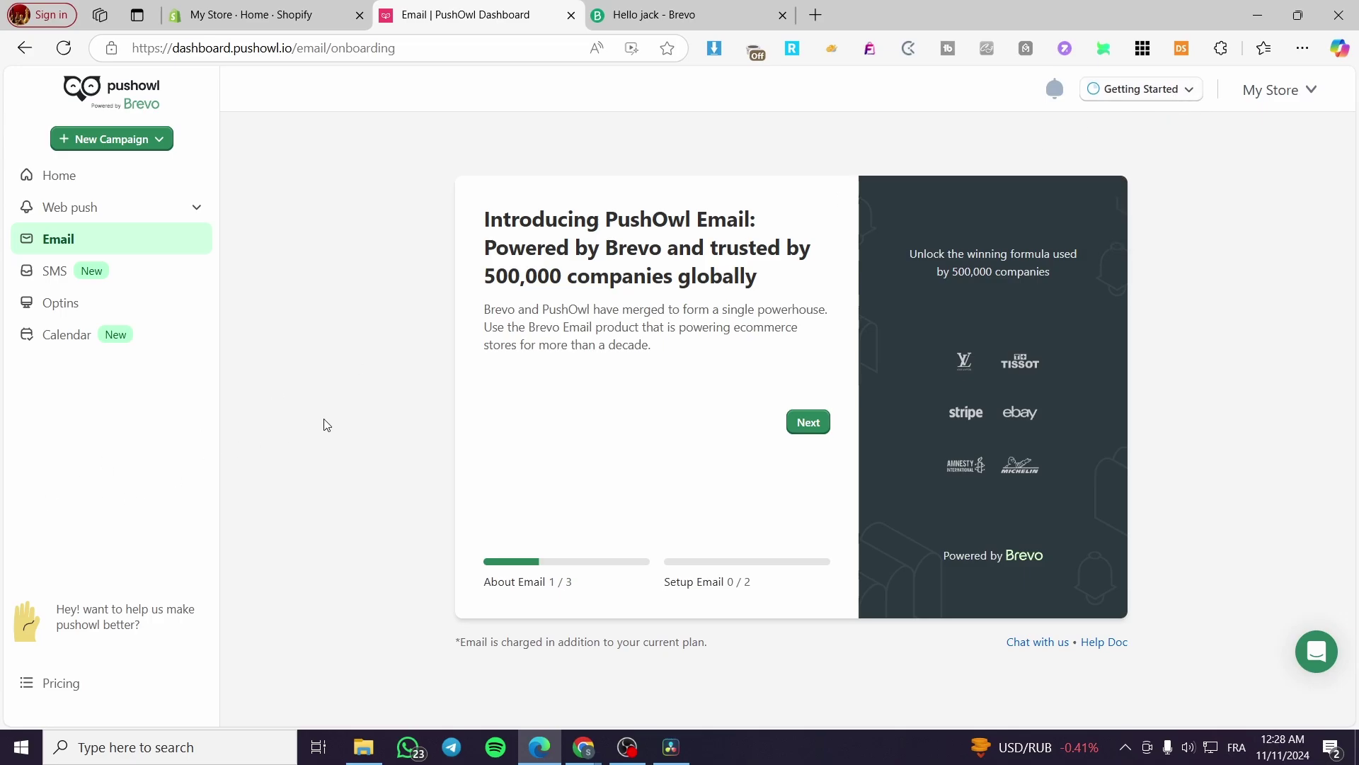
- Compare the Brevo account's home page with the PushOwl Email onboarding page, finishing on the Brevo home page
click(682, 14)
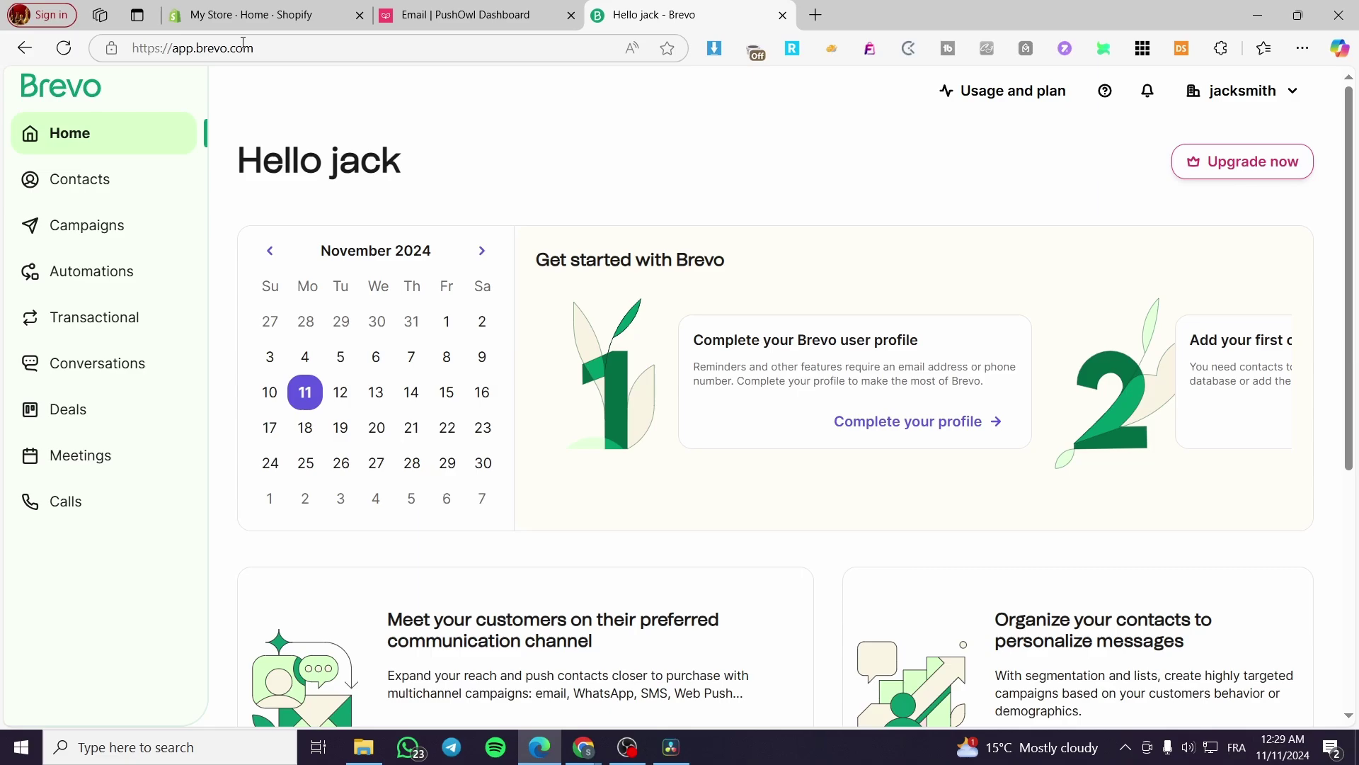
click(495, 15)
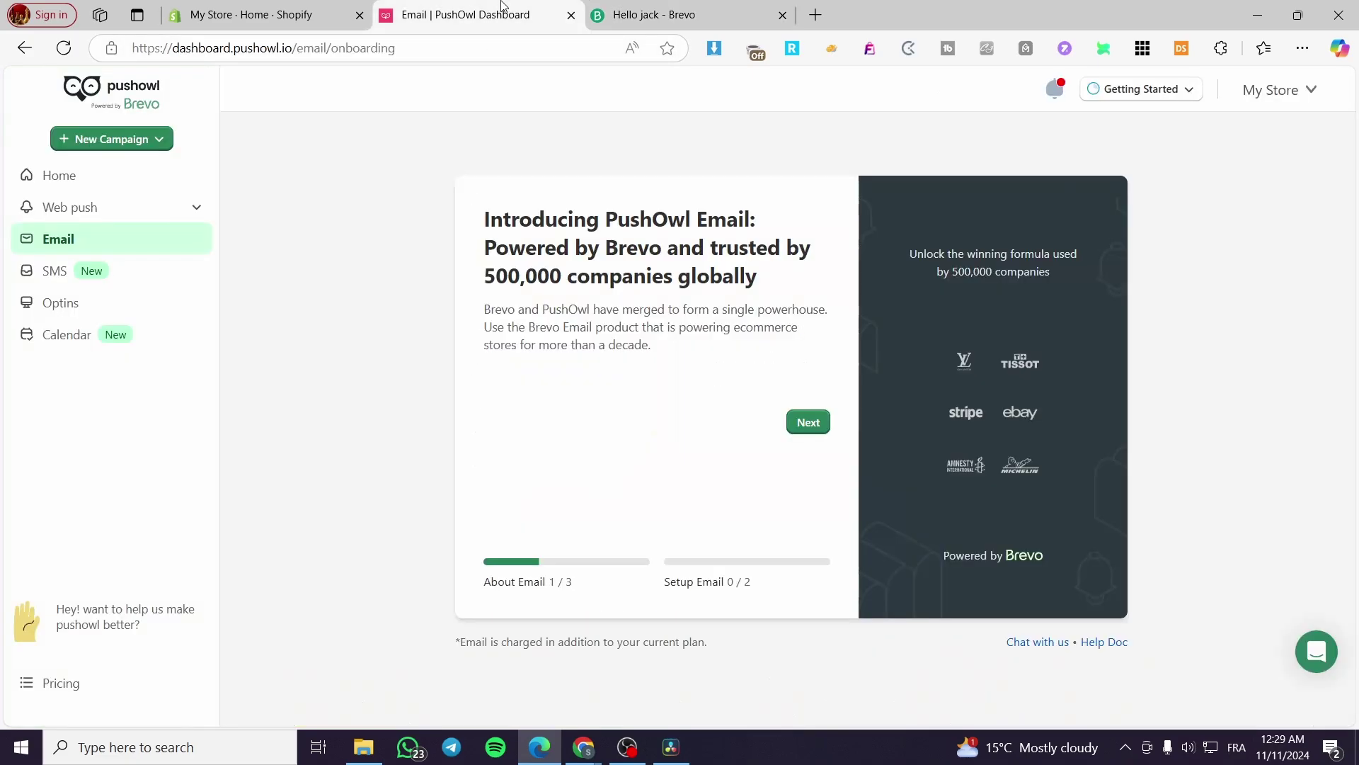
click(648, 15)
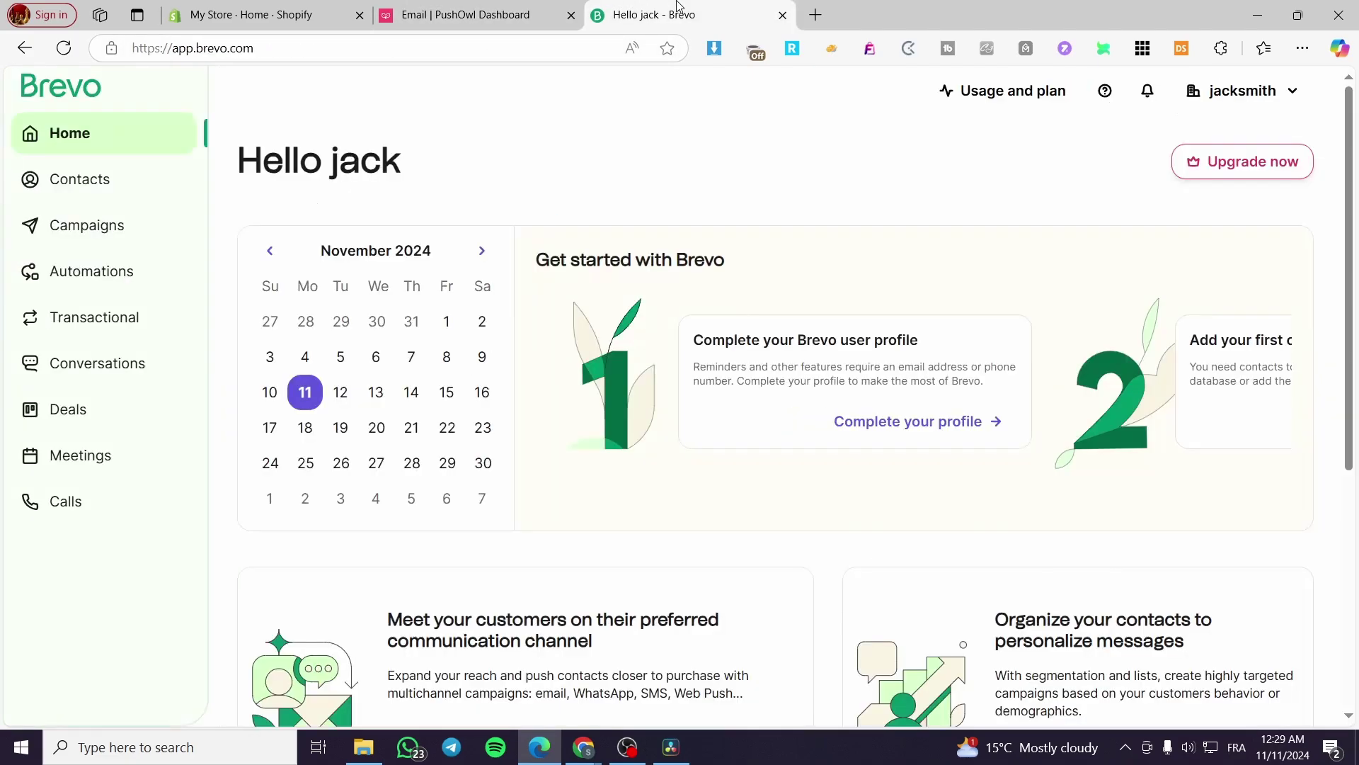
click(486, 7)
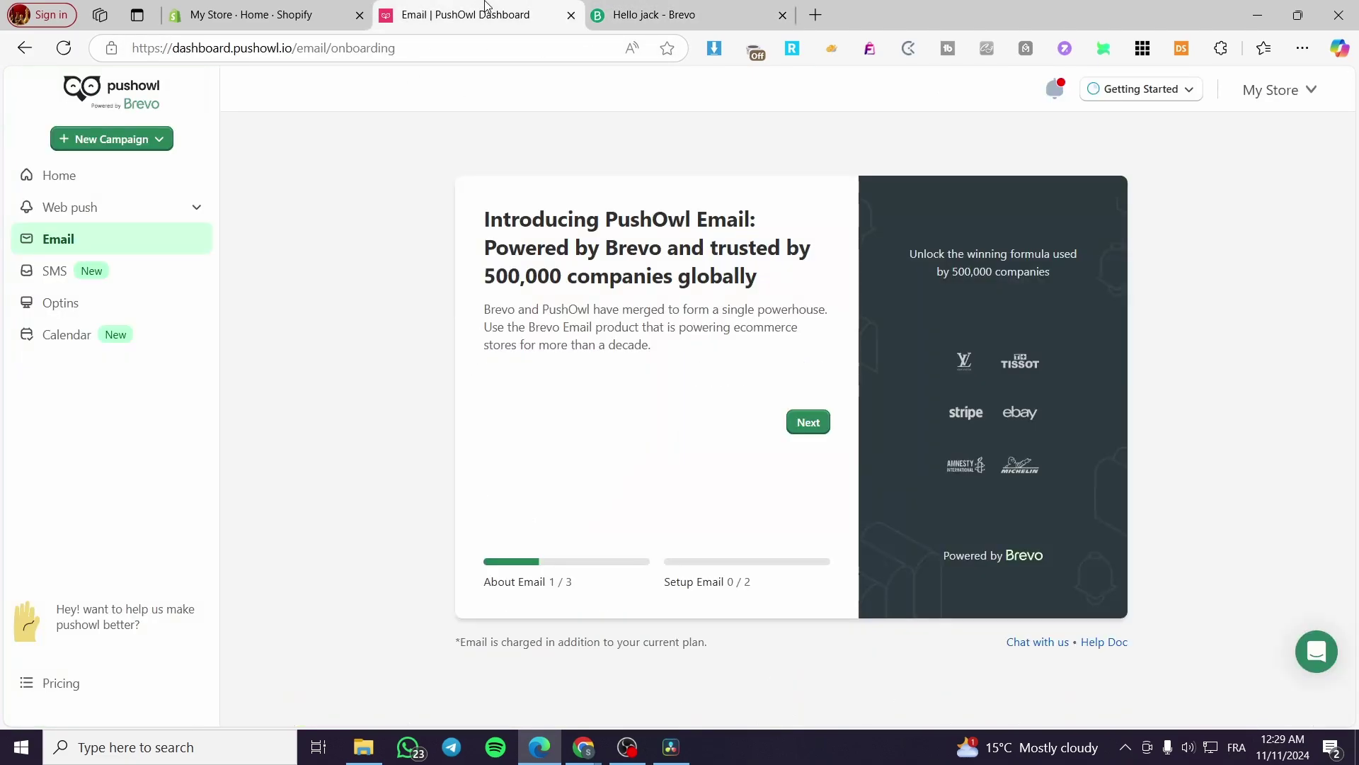
click(635, 7)
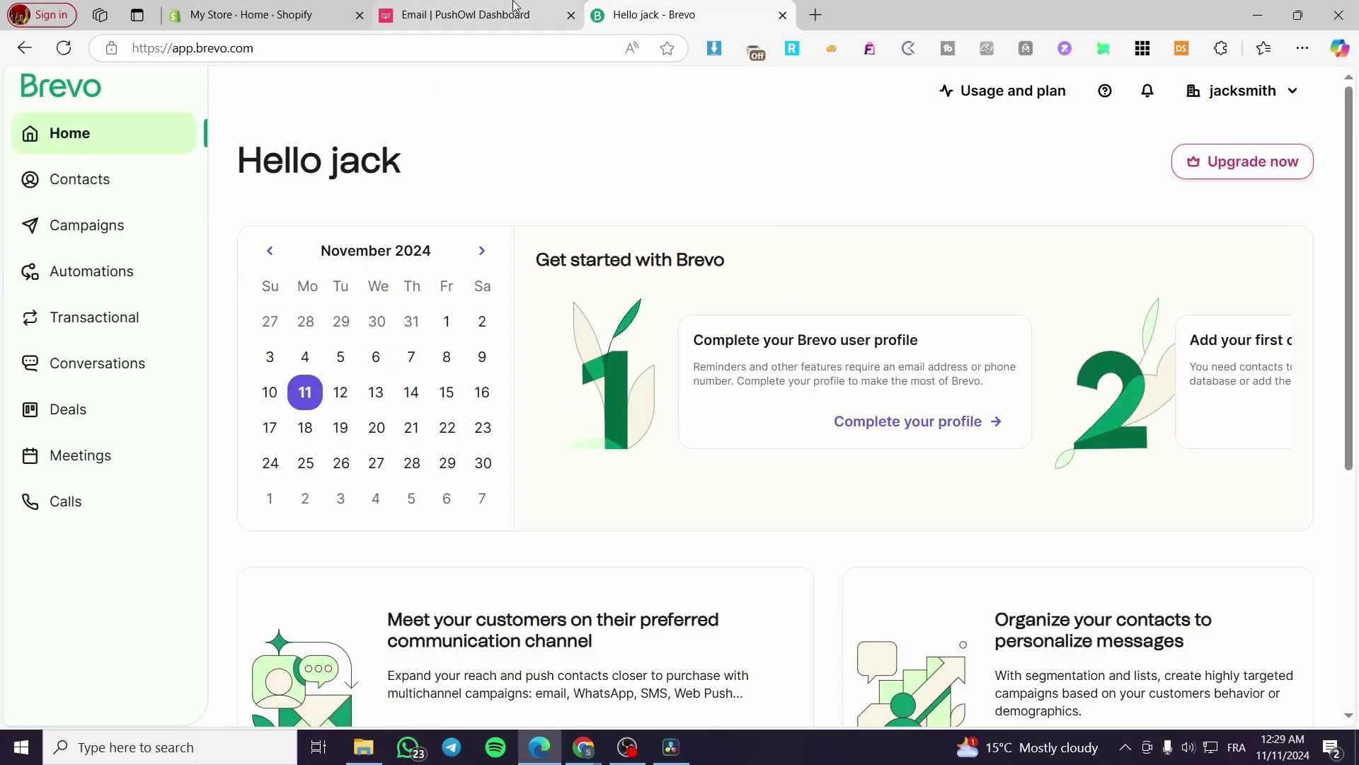
click(488, 8)
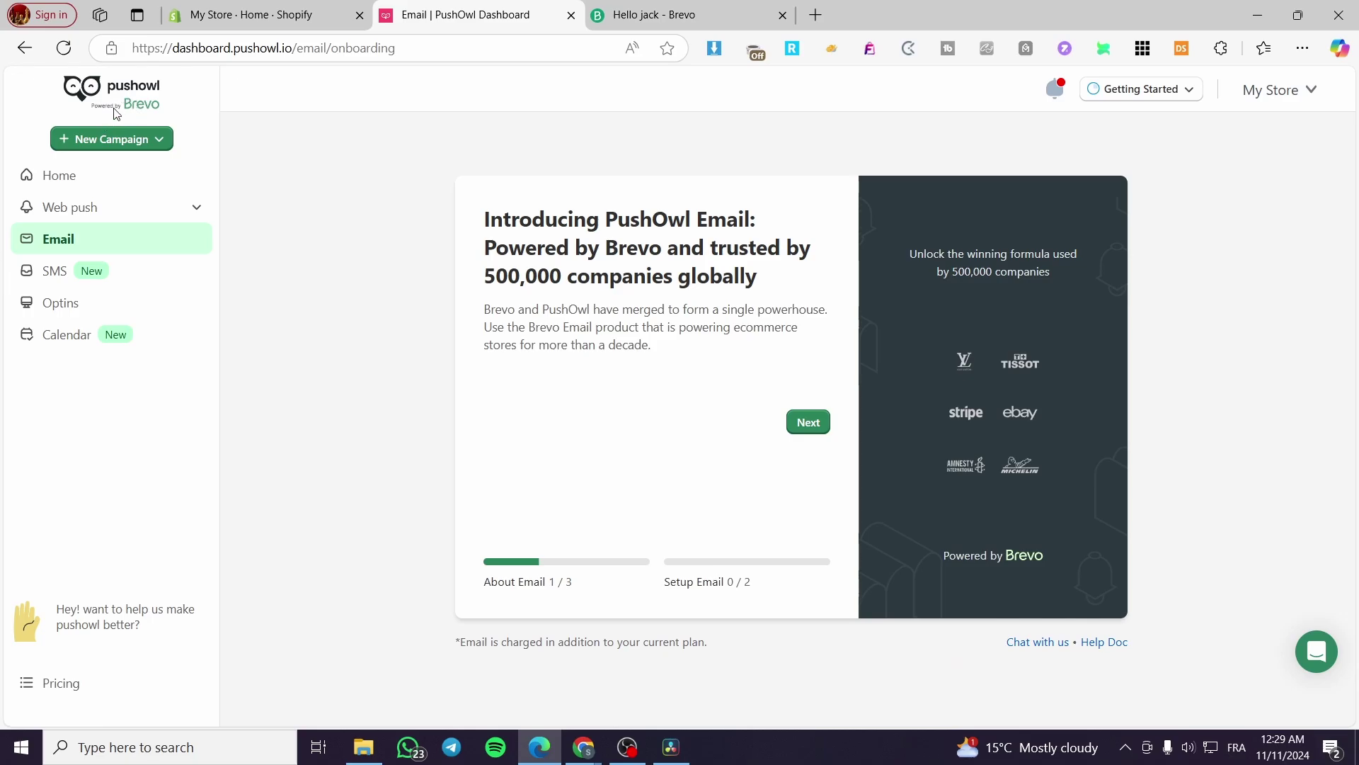
click(662, 15)
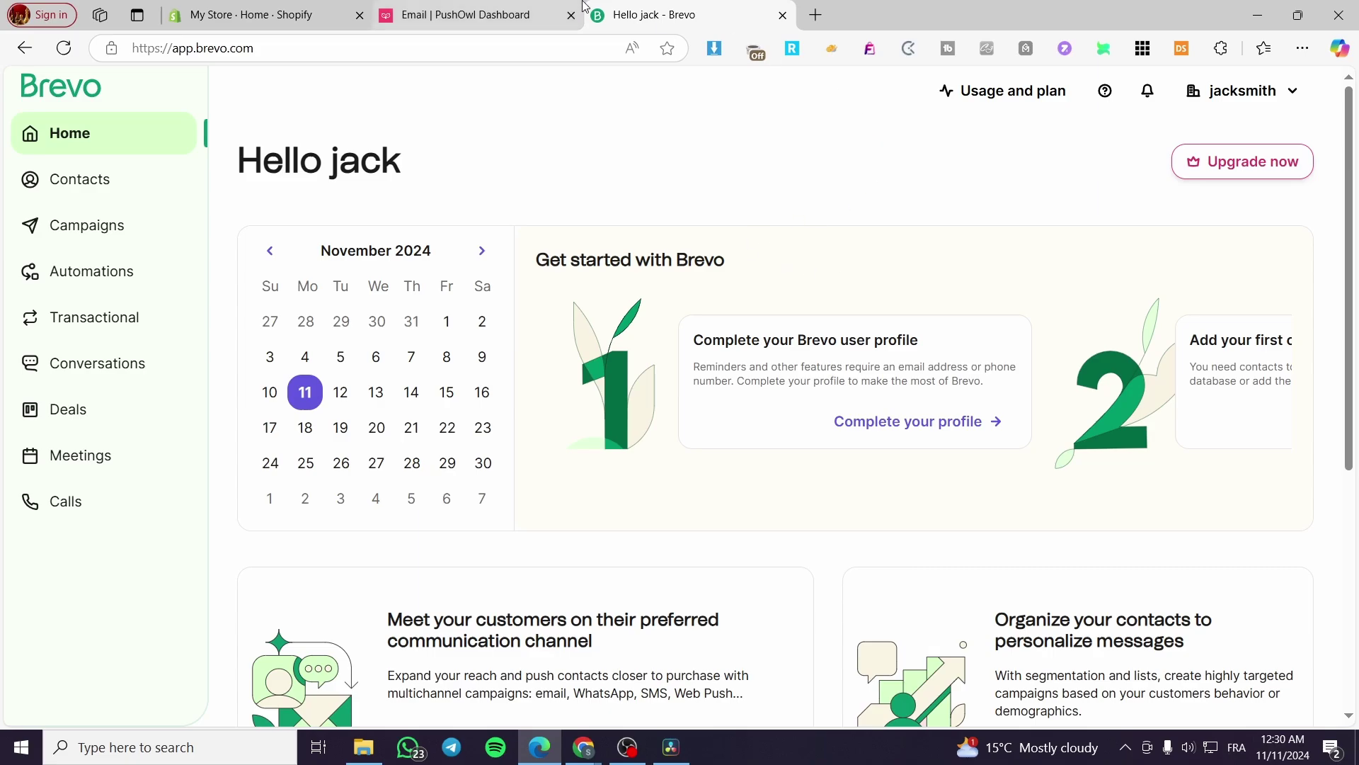
mouse_move(559, 27)
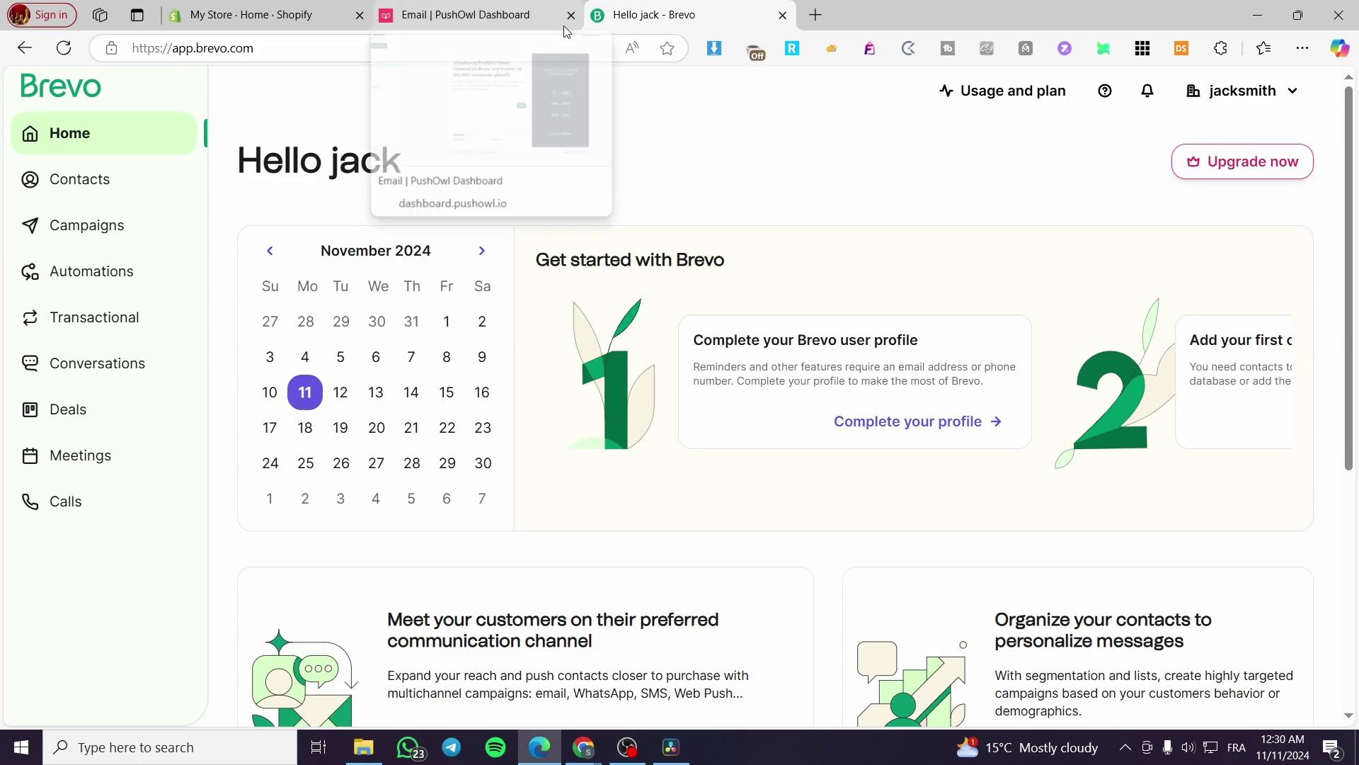
click(525, 17)
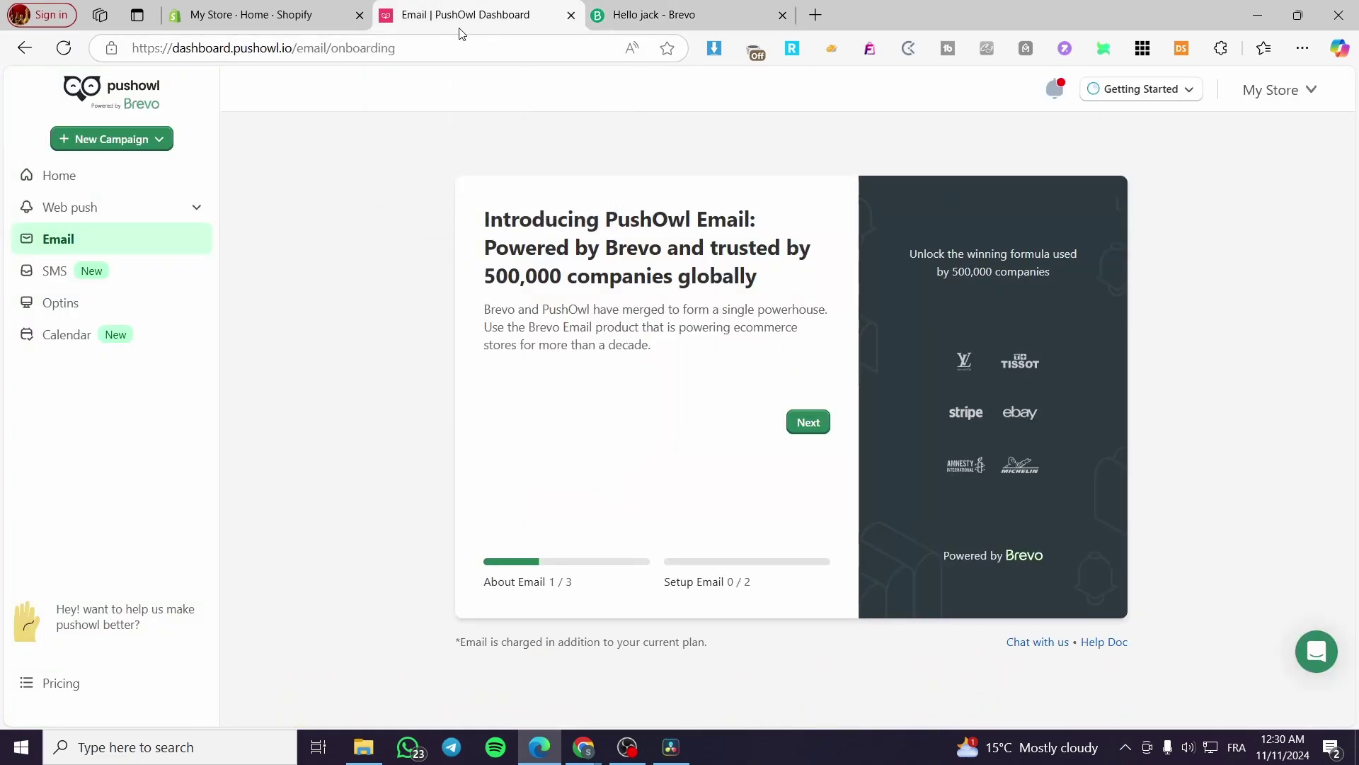
click(694, 19)
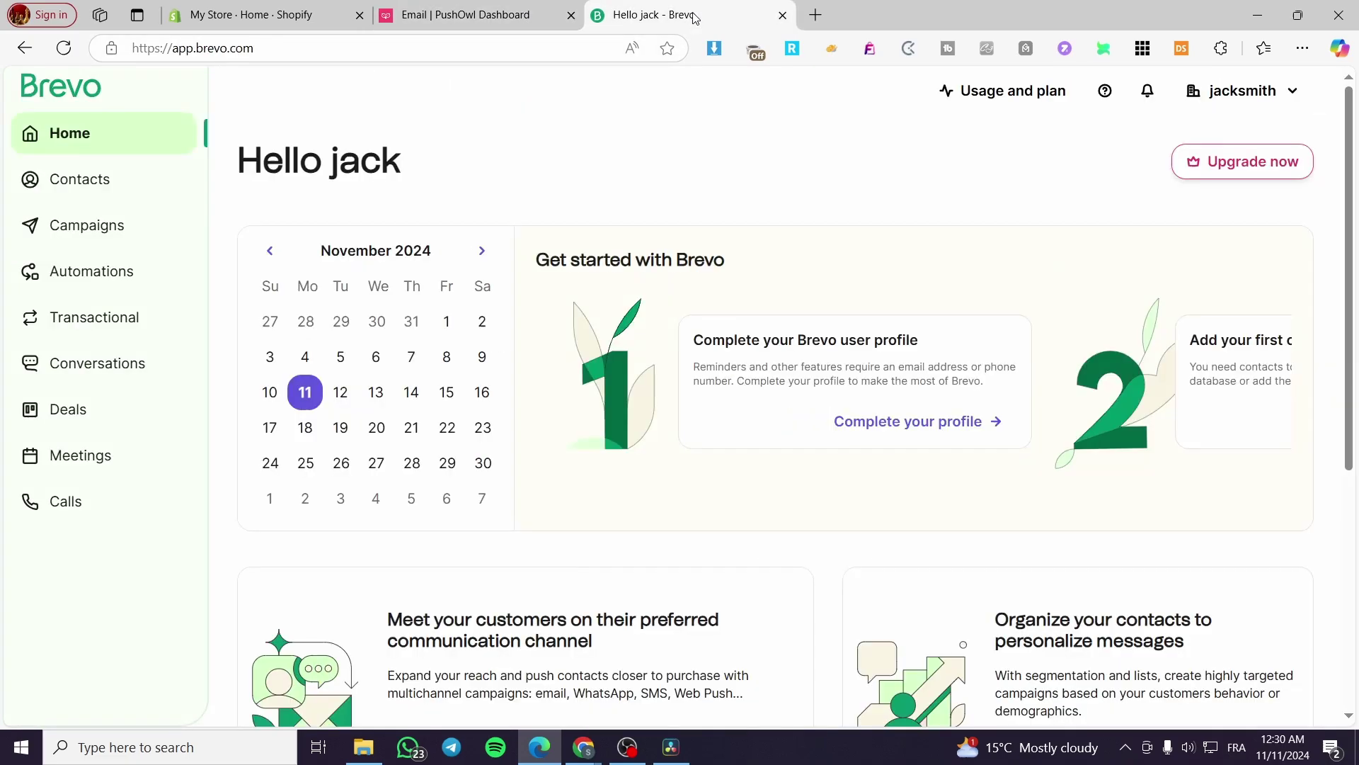
- Open the Shopify integration from Brevo's Plugins & Integrations list and read the important update in its help article
click(1281, 99)
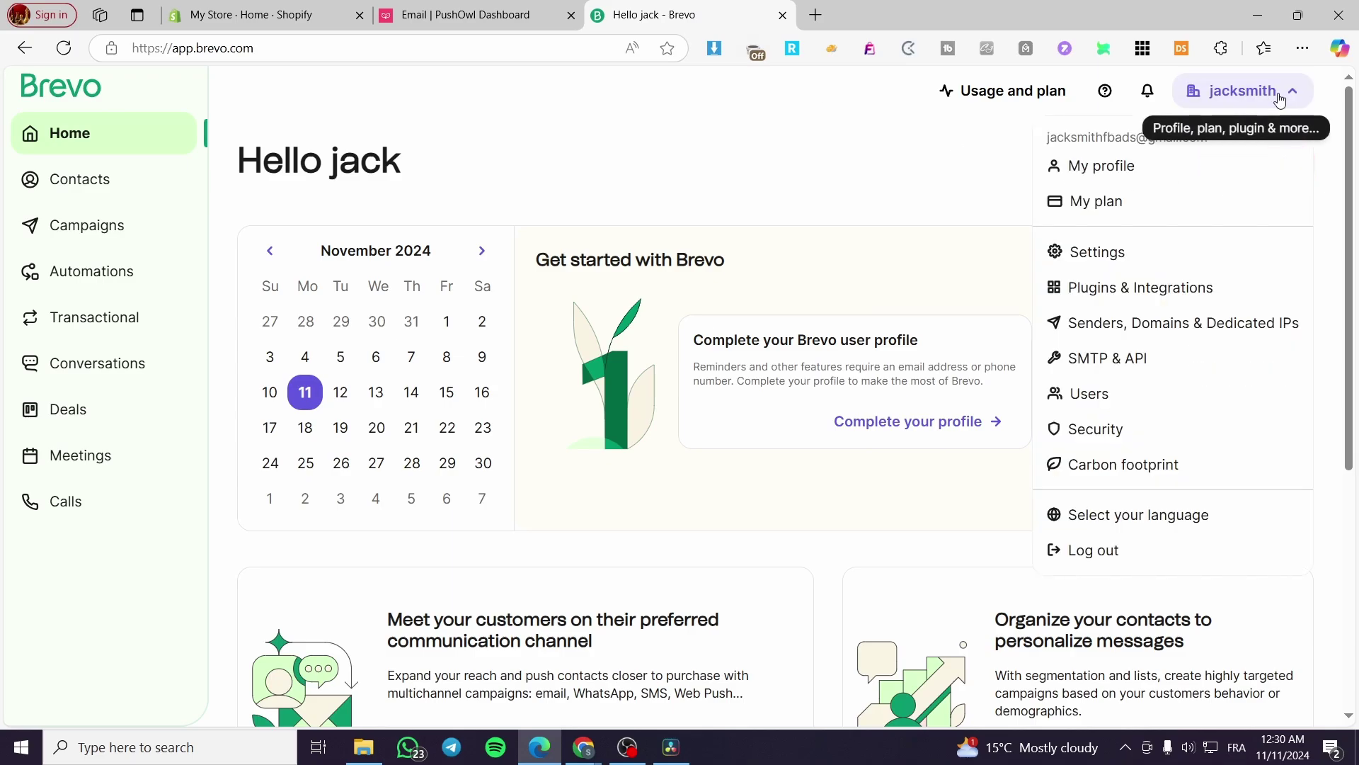
click(1190, 286)
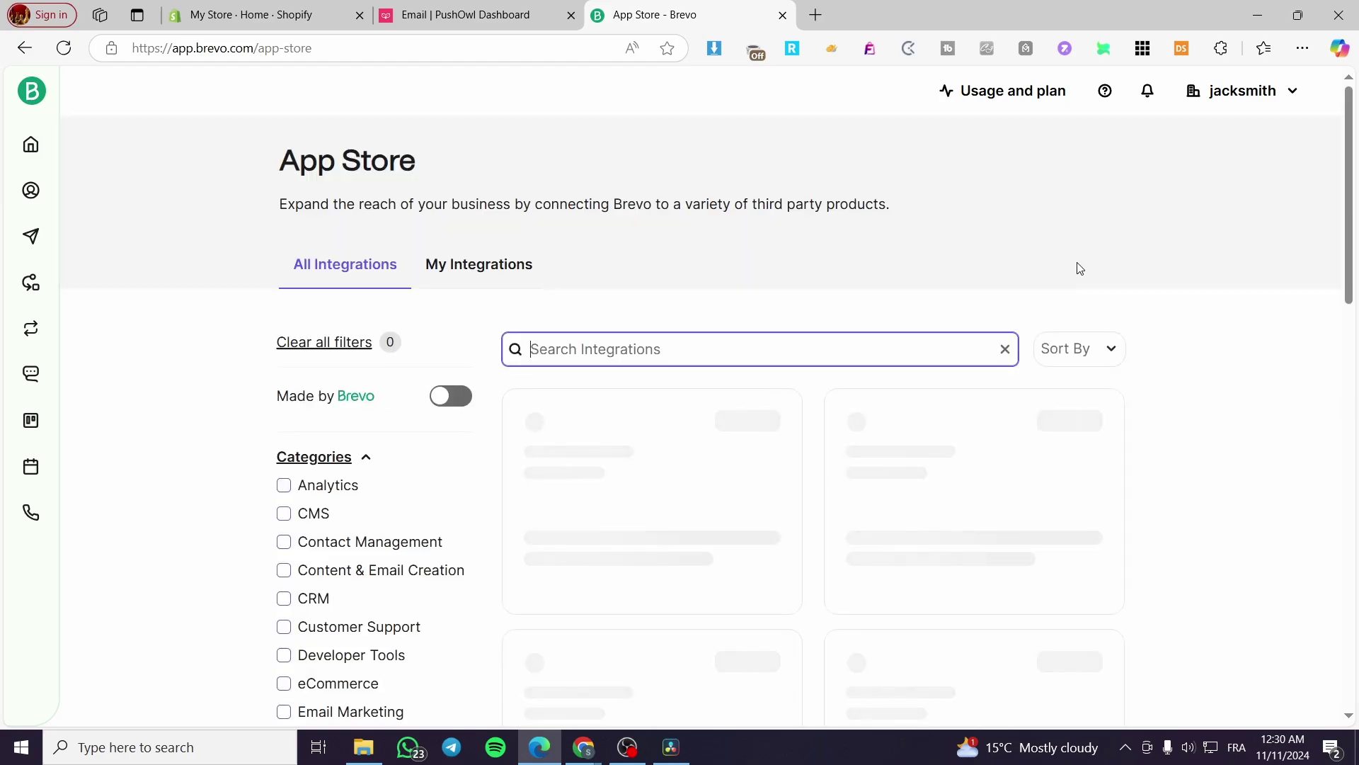
scroll(739, 338, down, 1)
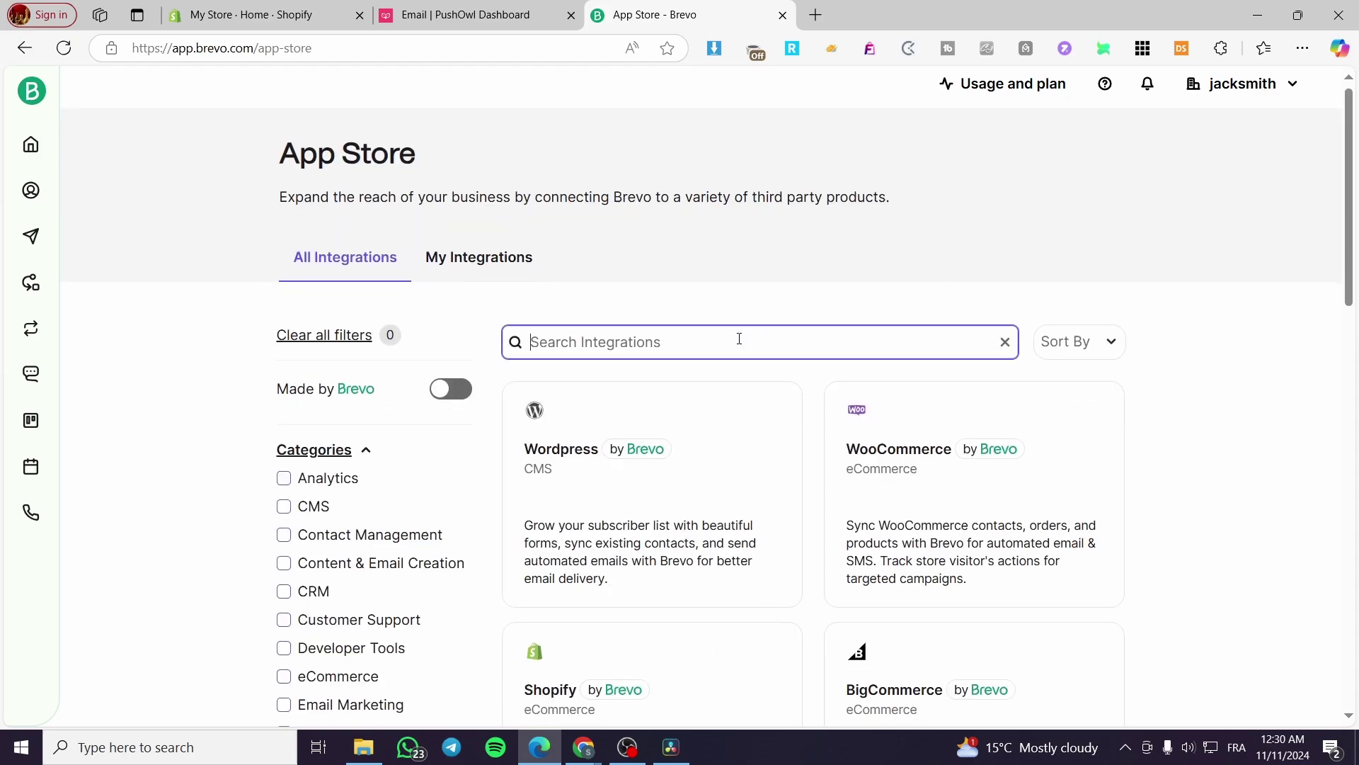
scroll(739, 339, down, 2)
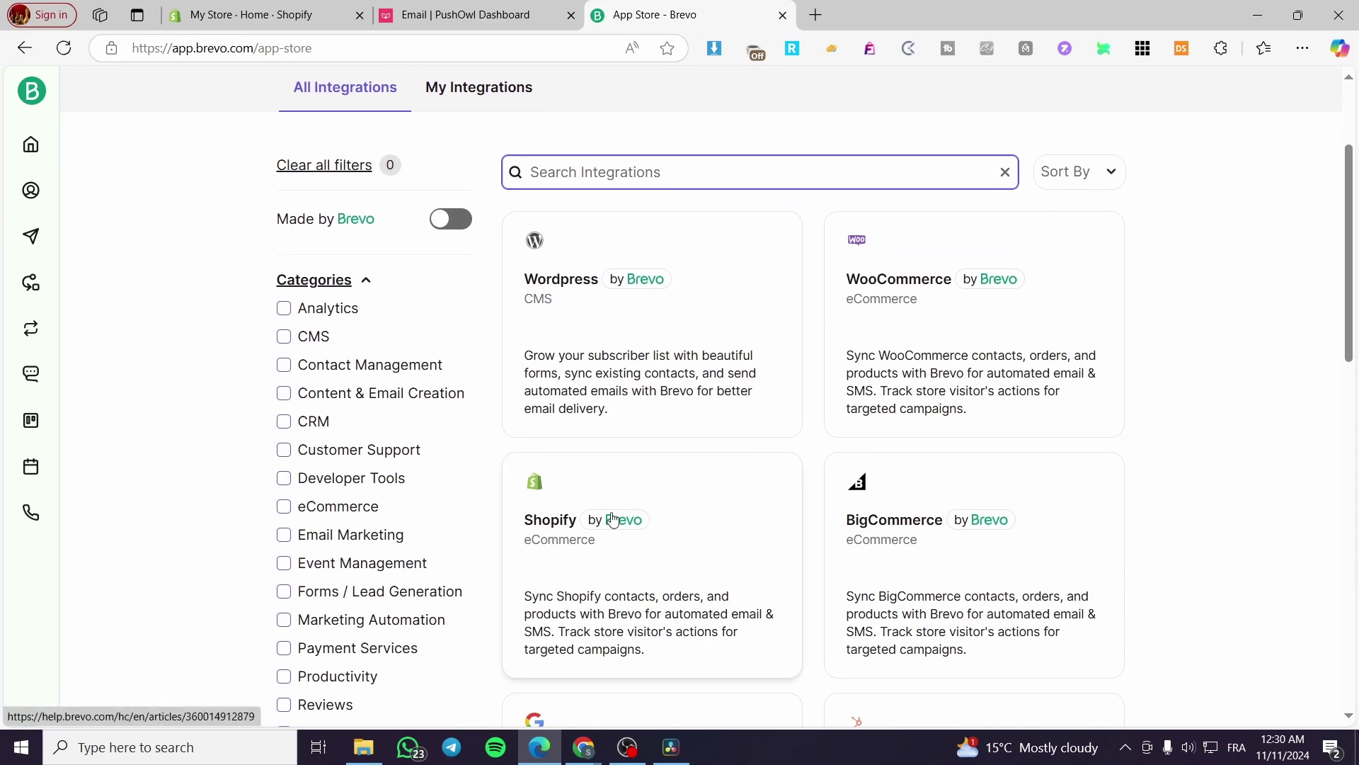
click(554, 533)
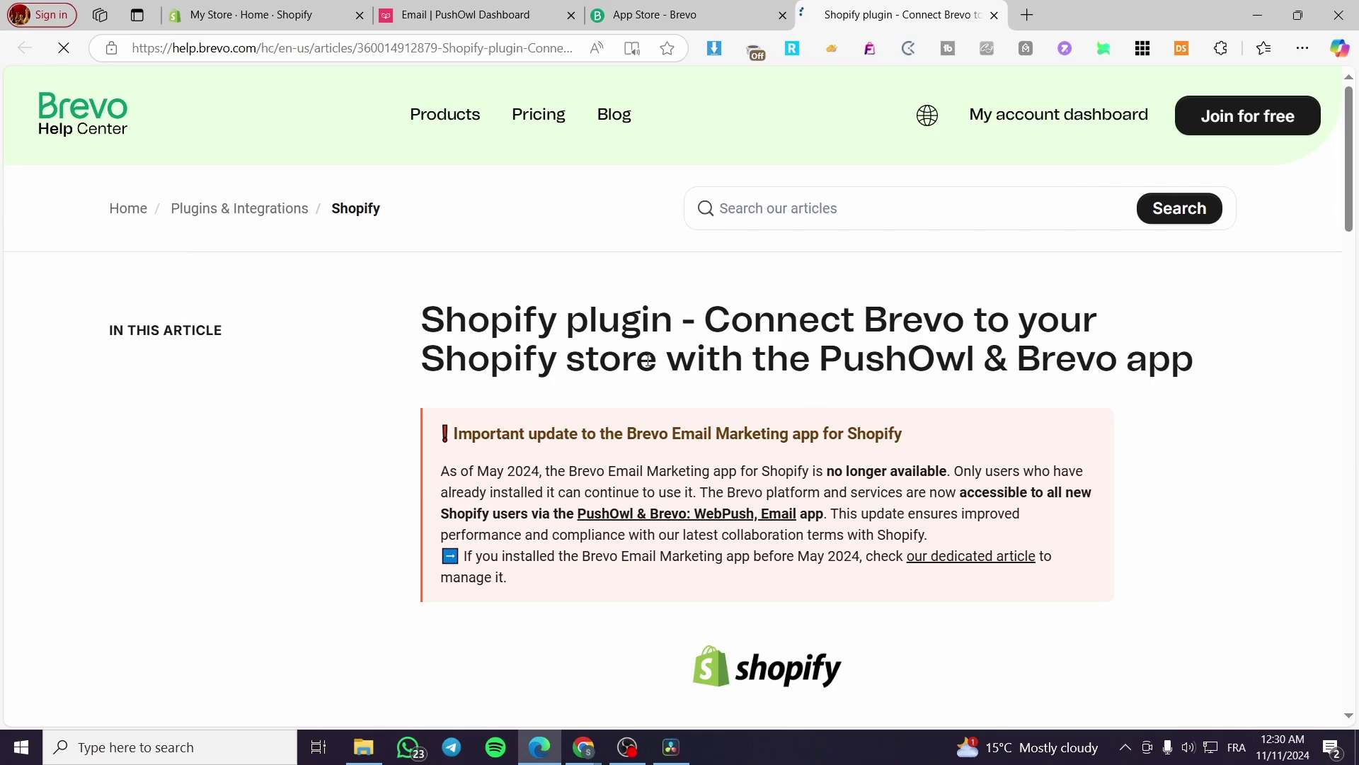
scroll(620, 352, down, 1)
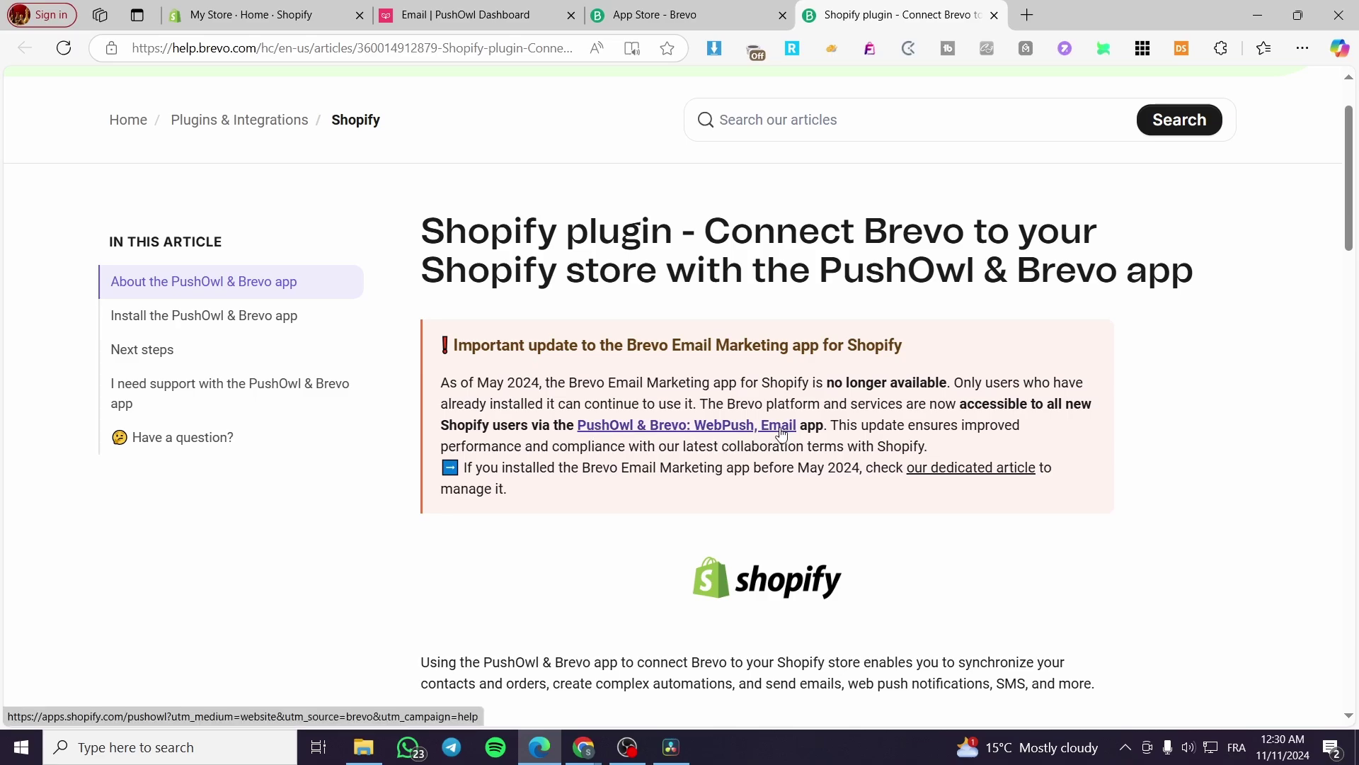
- Read the Shopify plugin article through, checking it against the PushOwl Email page, and close it to return to the Brevo home page
click(465, 14)
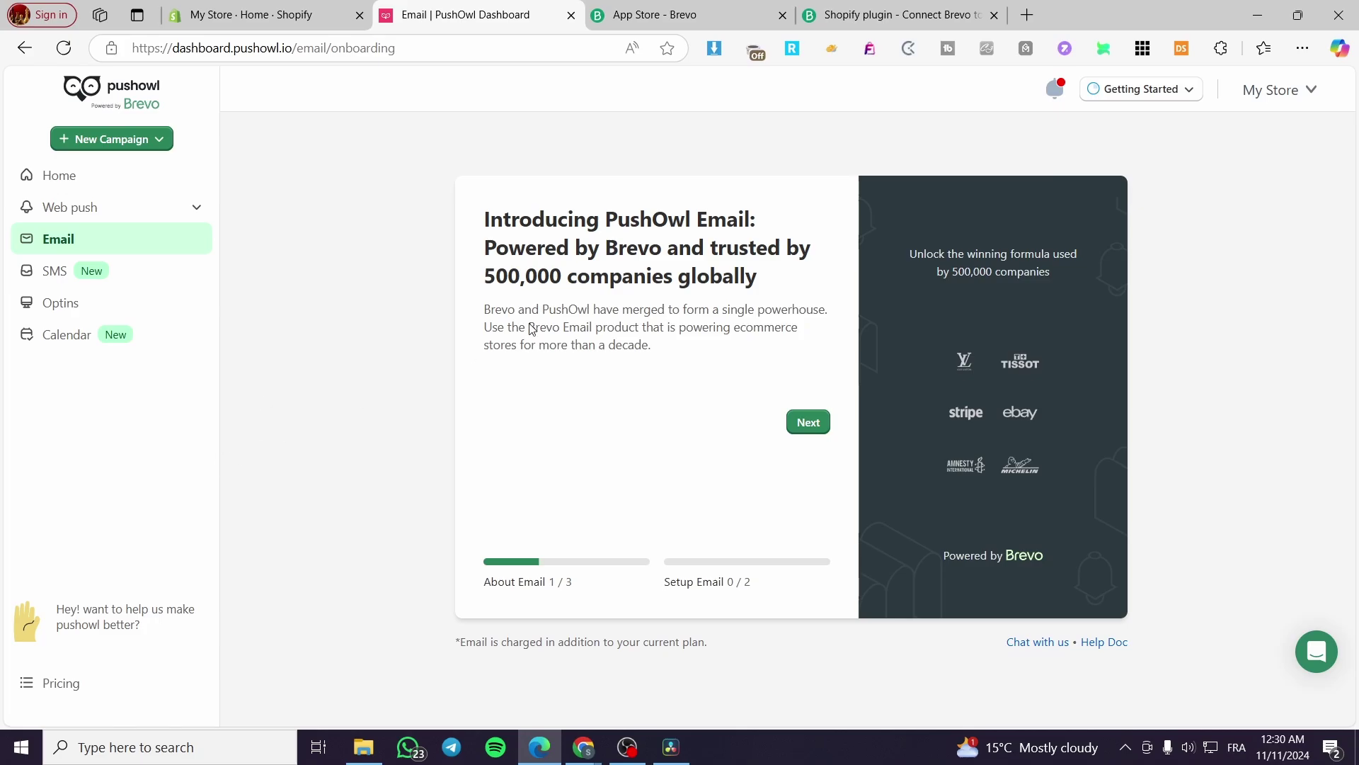
mouse_move(905, 6)
click(893, 15)
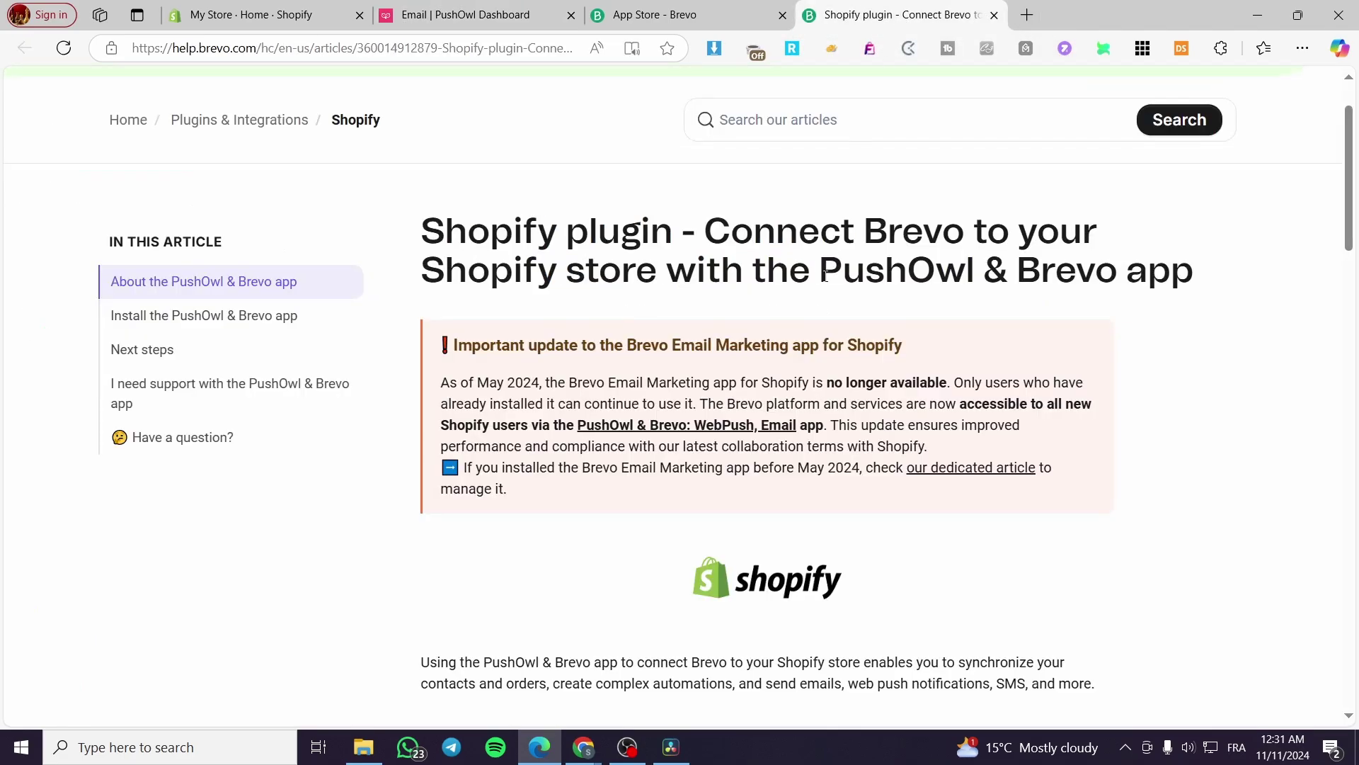
scroll(819, 442, down, 3)
scroll(816, 446, down, 5)
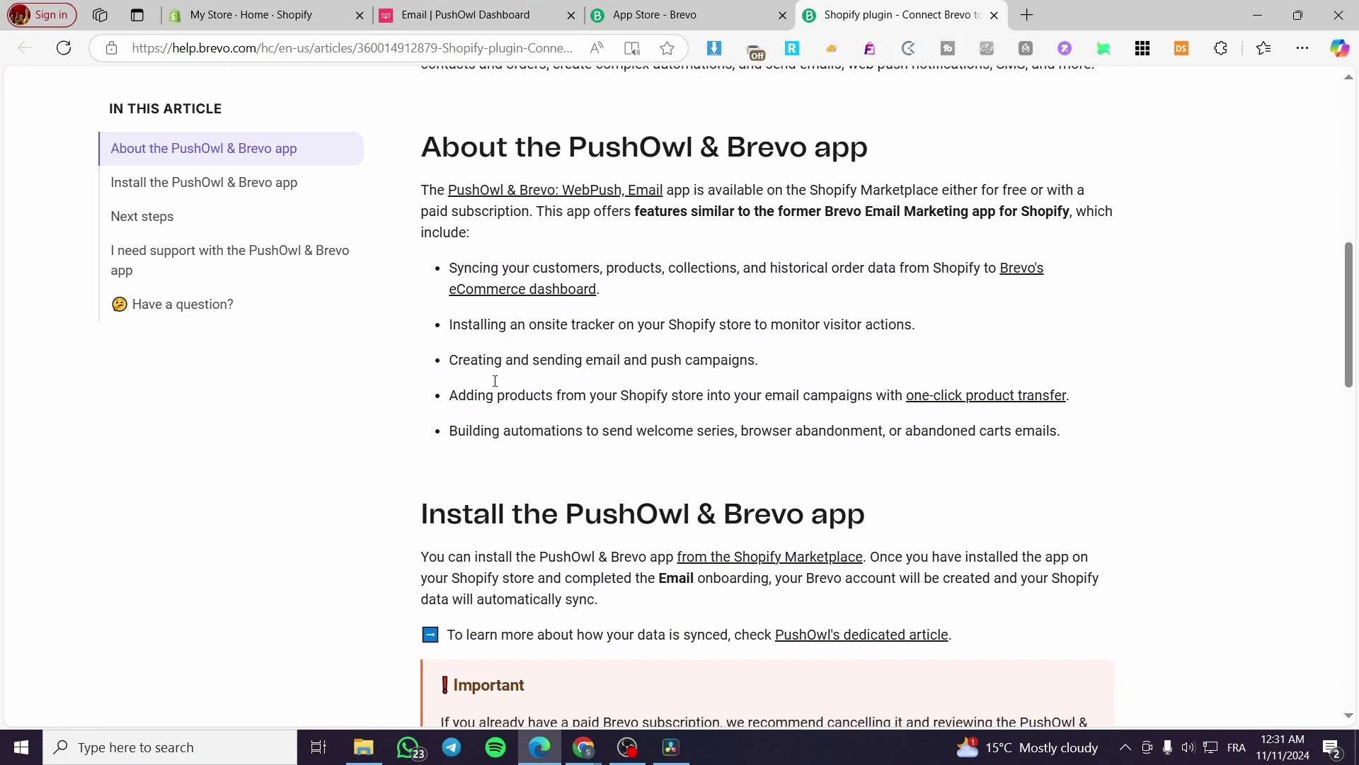
scroll(835, 321, down, 5)
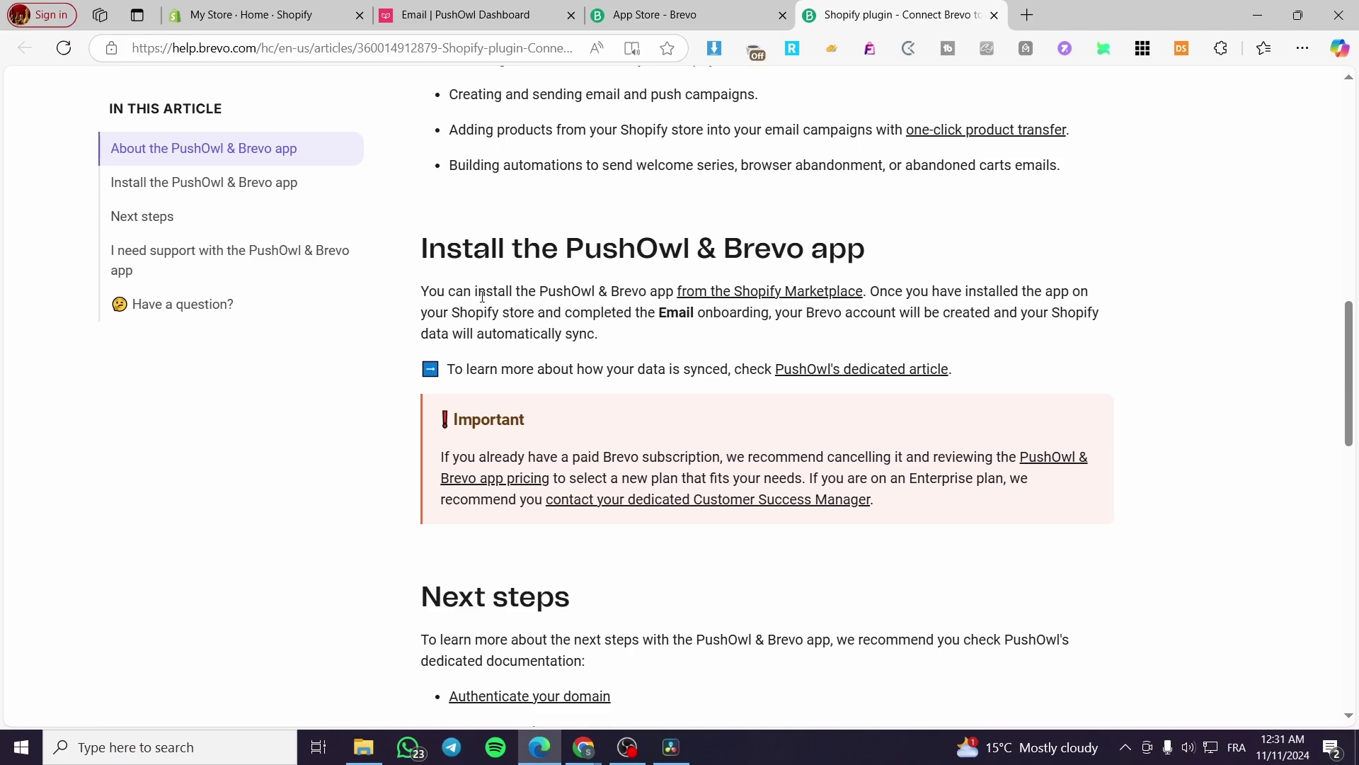
scroll(846, 303, down, 7)
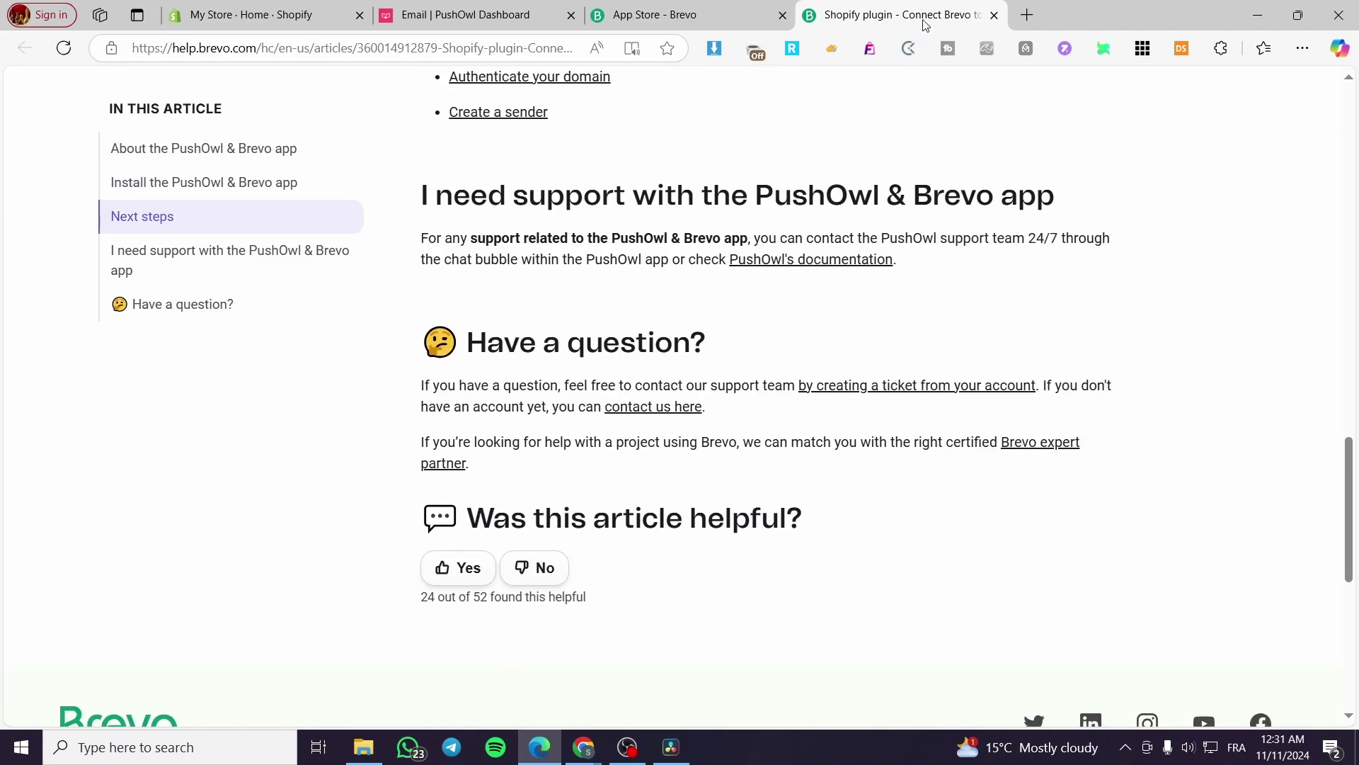
click(995, 15)
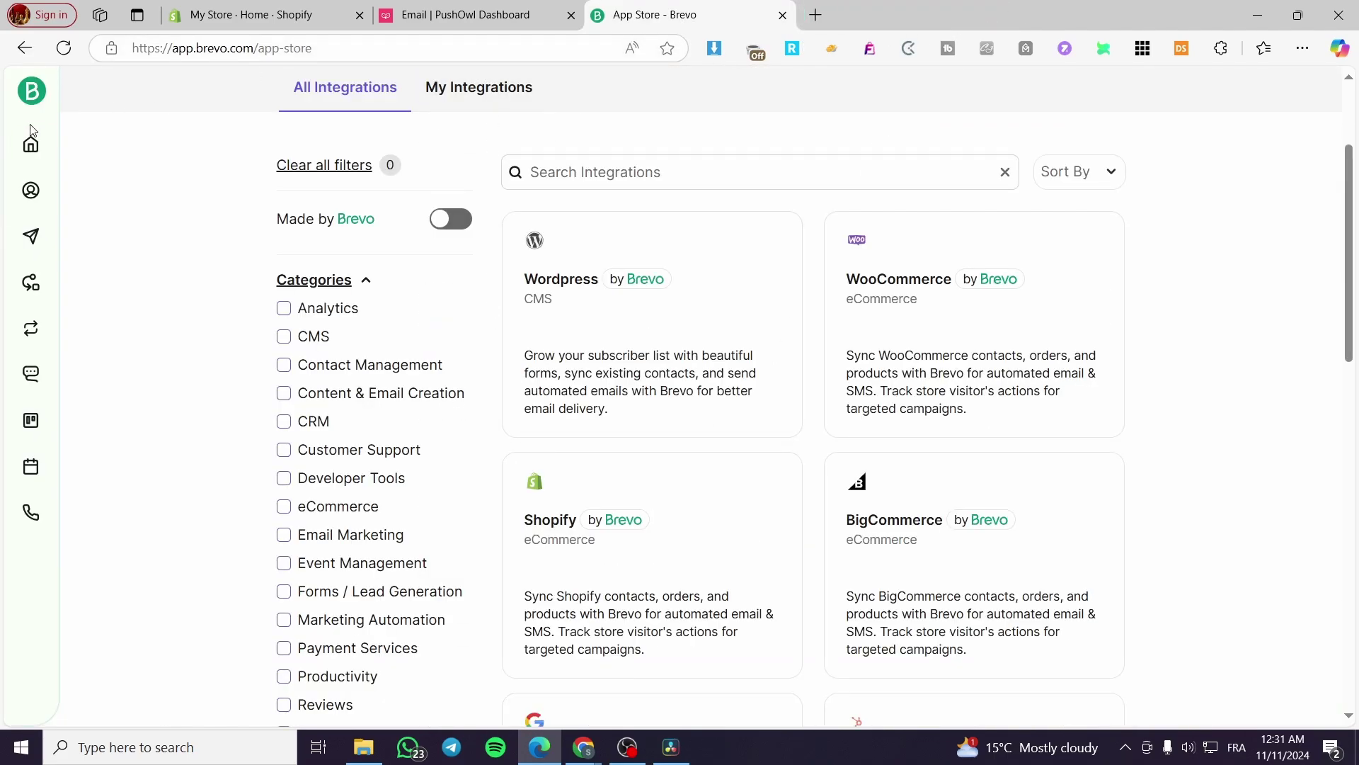
click(30, 143)
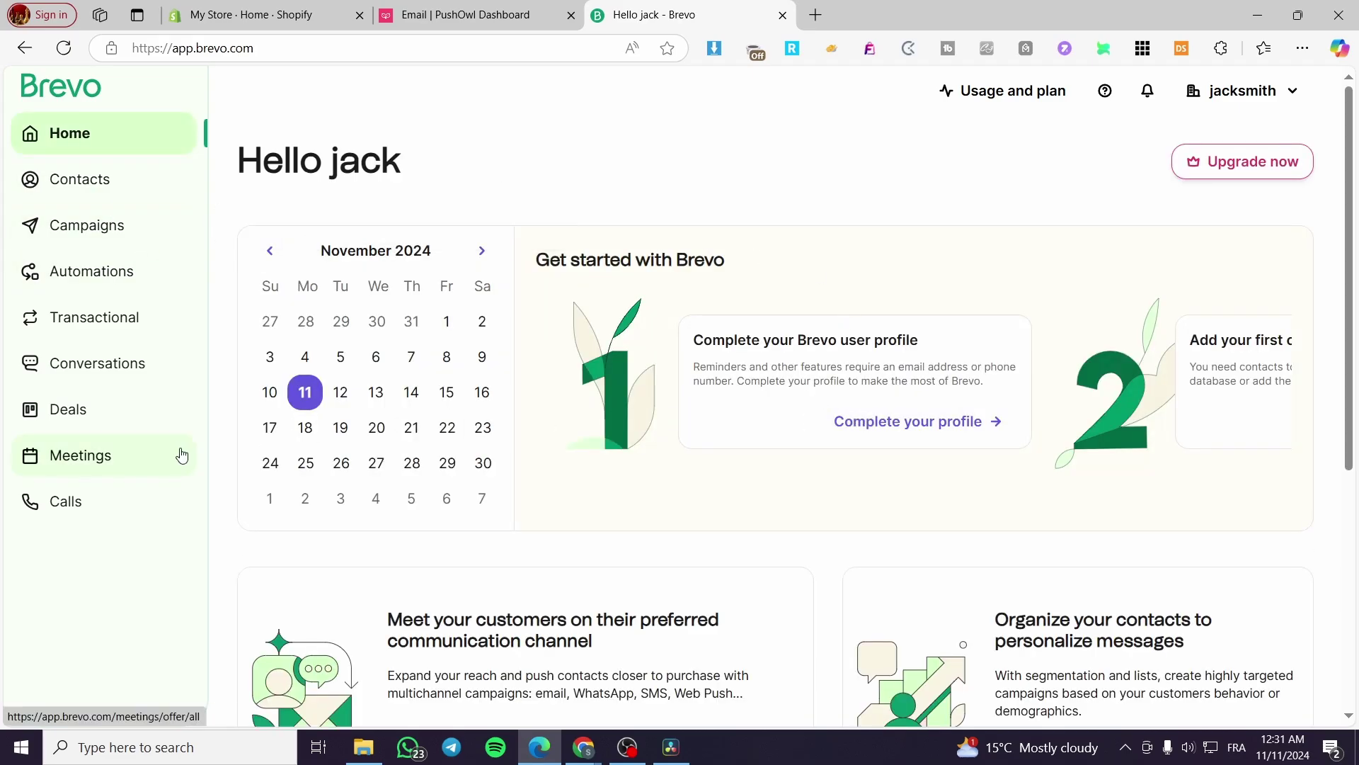
- In PushOwl's Email onboarding, import the data from Shopify and continue with the free monthly plan of 1,000 emails
click(453, 14)
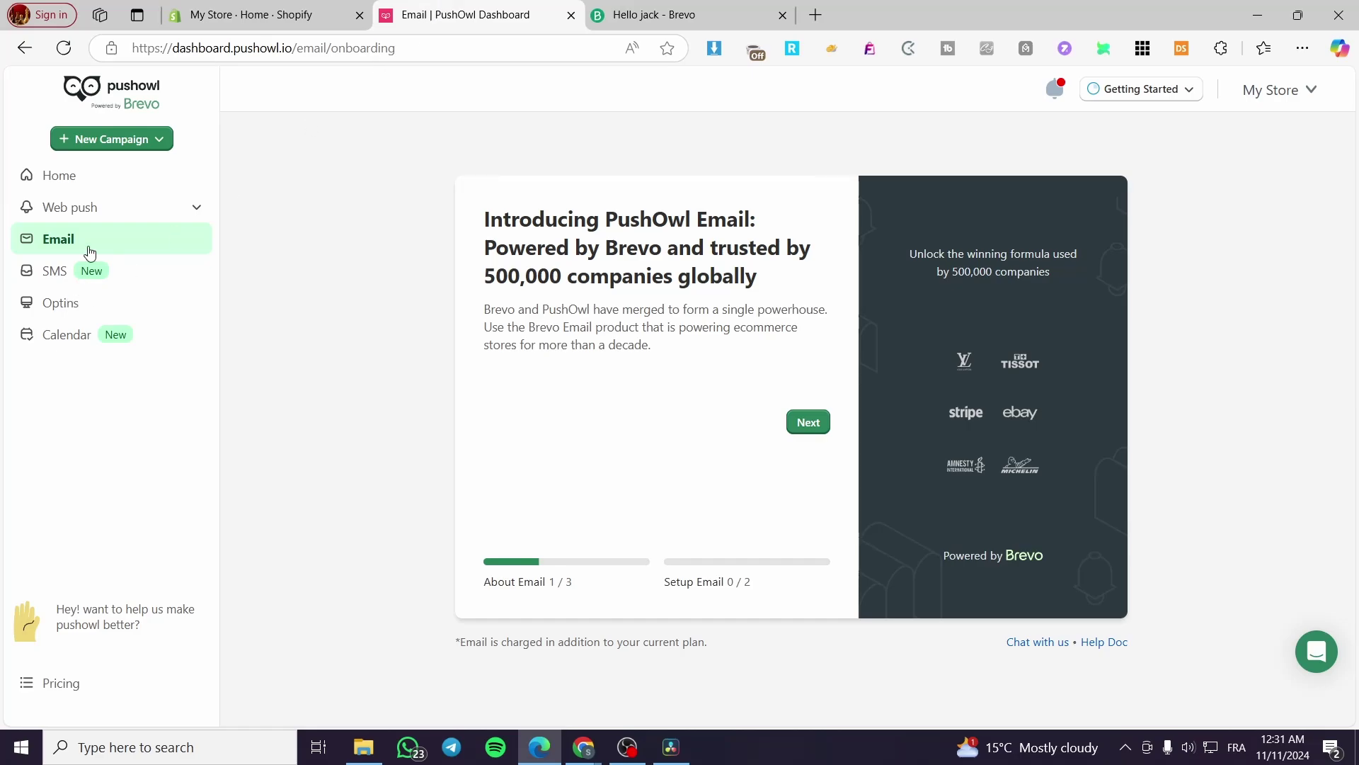
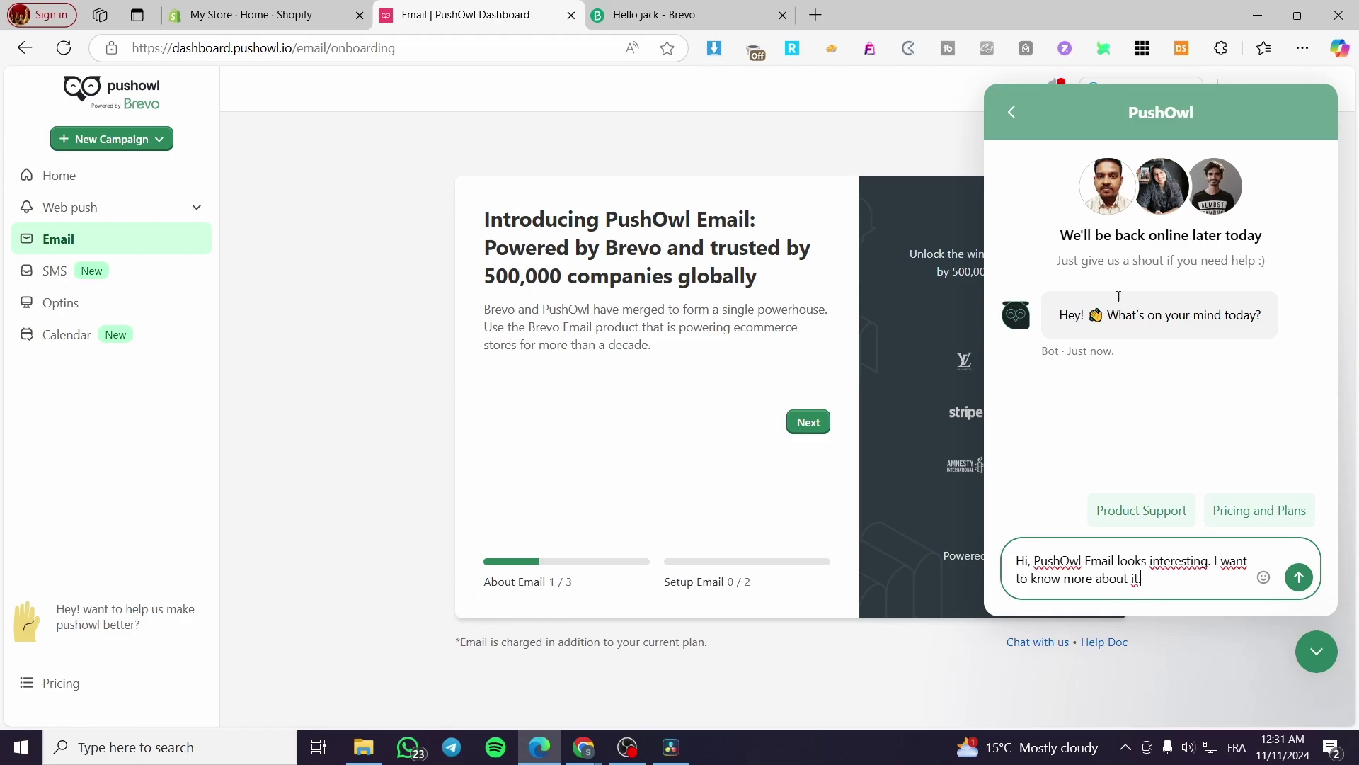
click(418, 249)
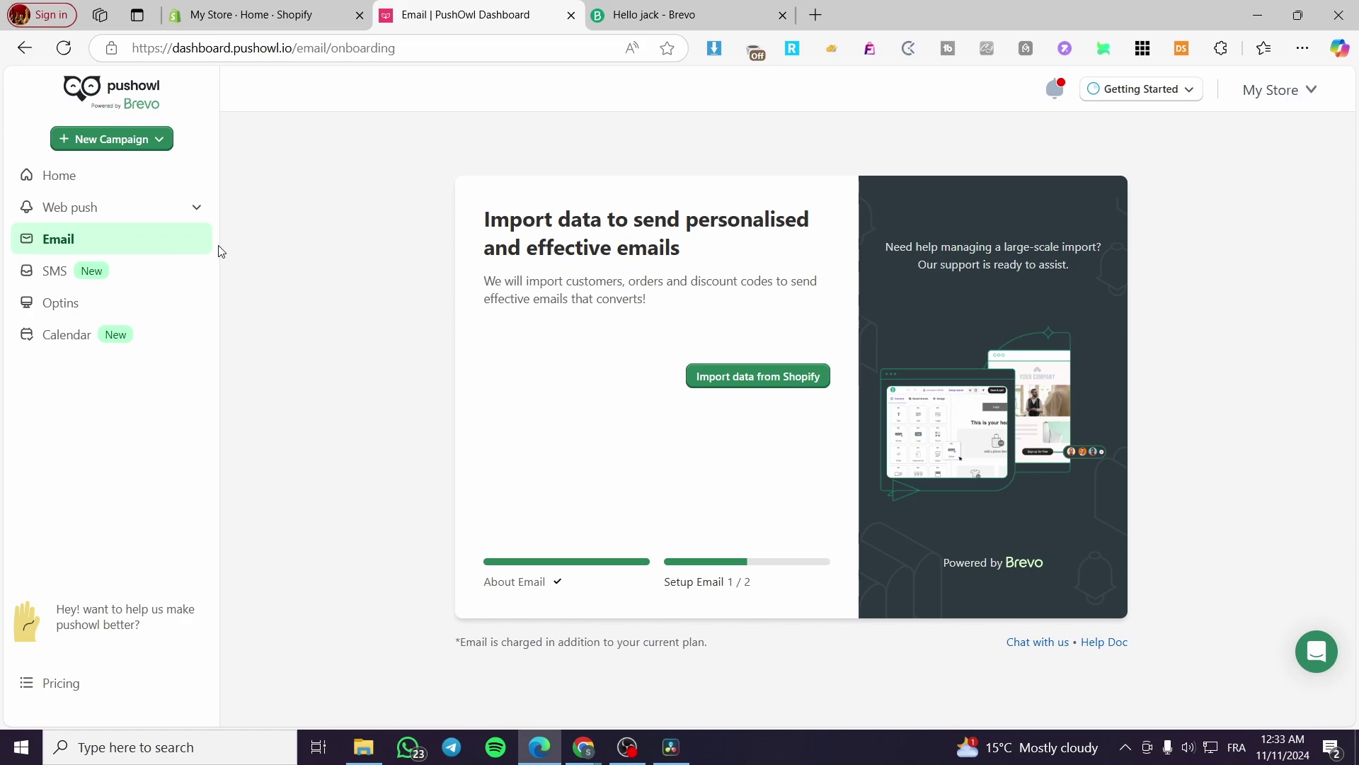
click(713, 382)
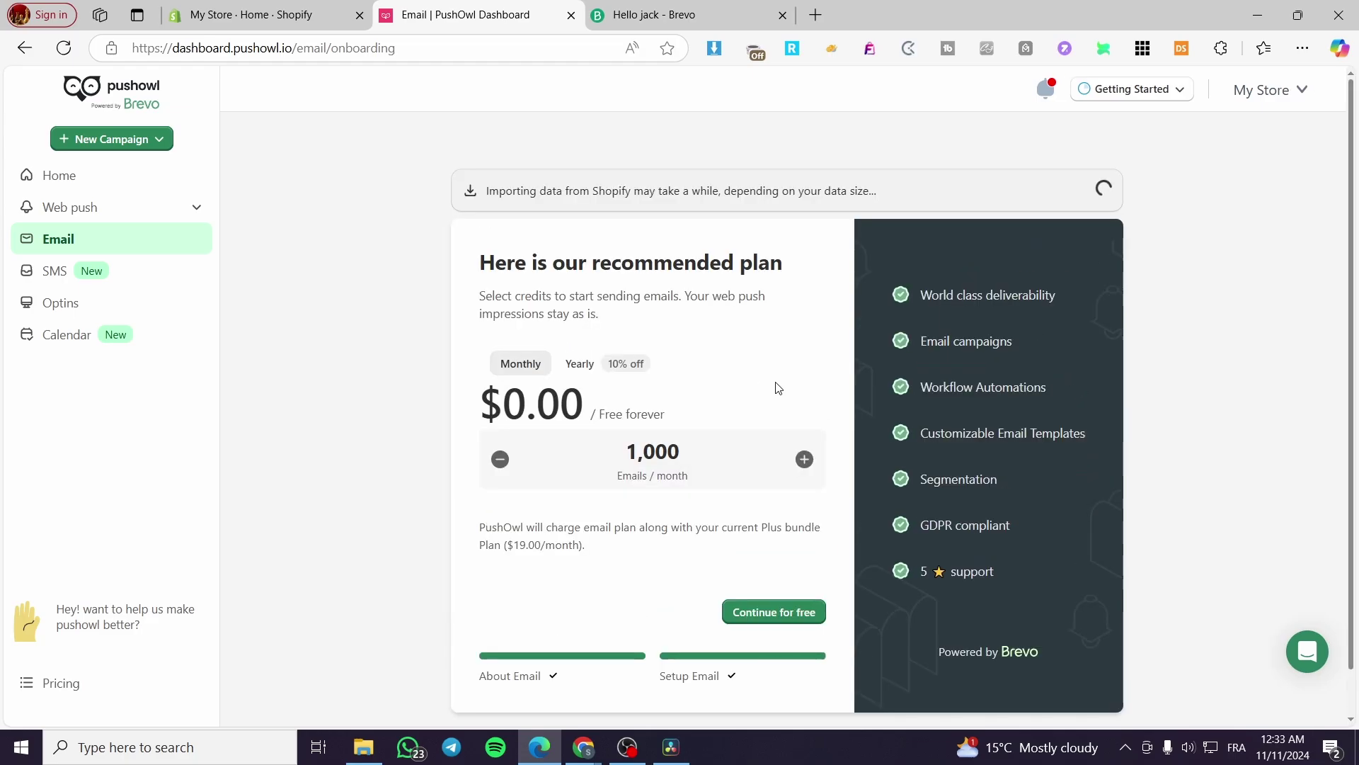
scroll(761, 501, down, 1)
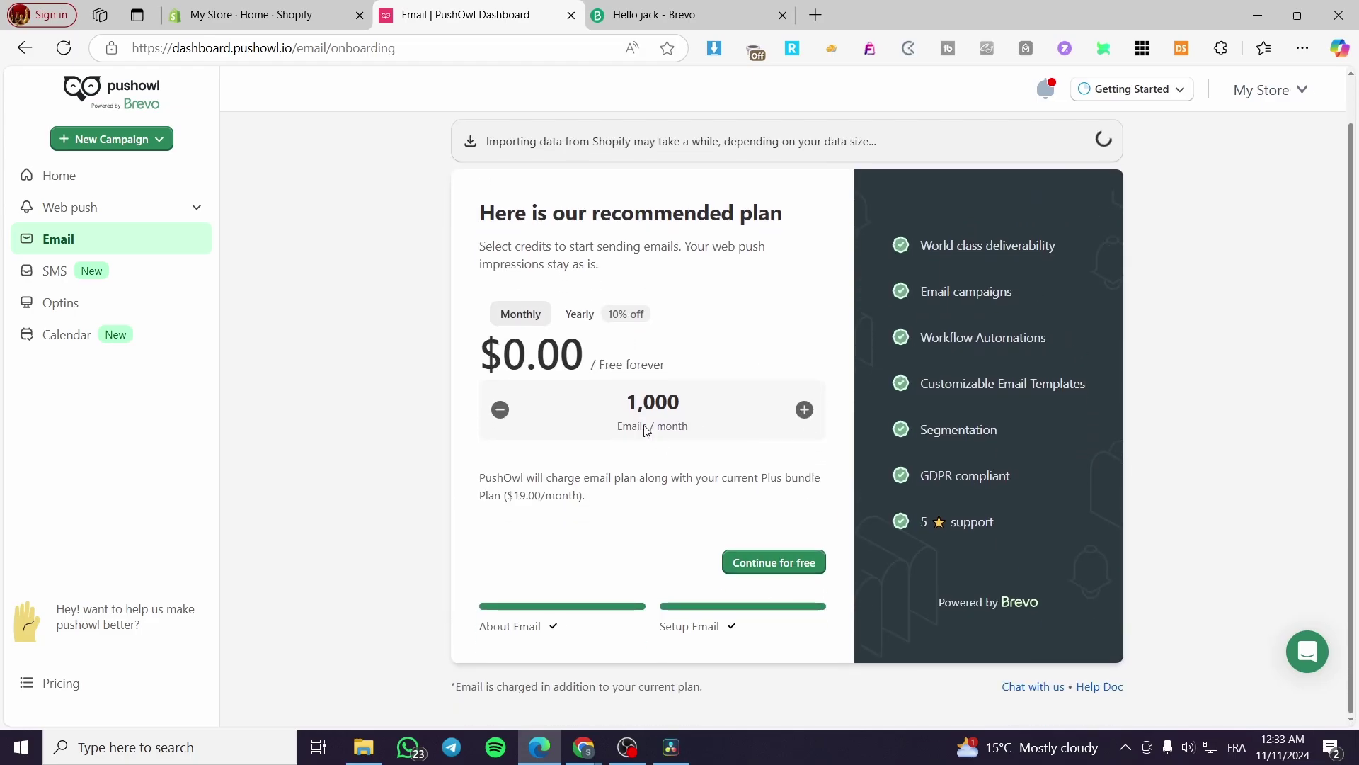
click(798, 566)
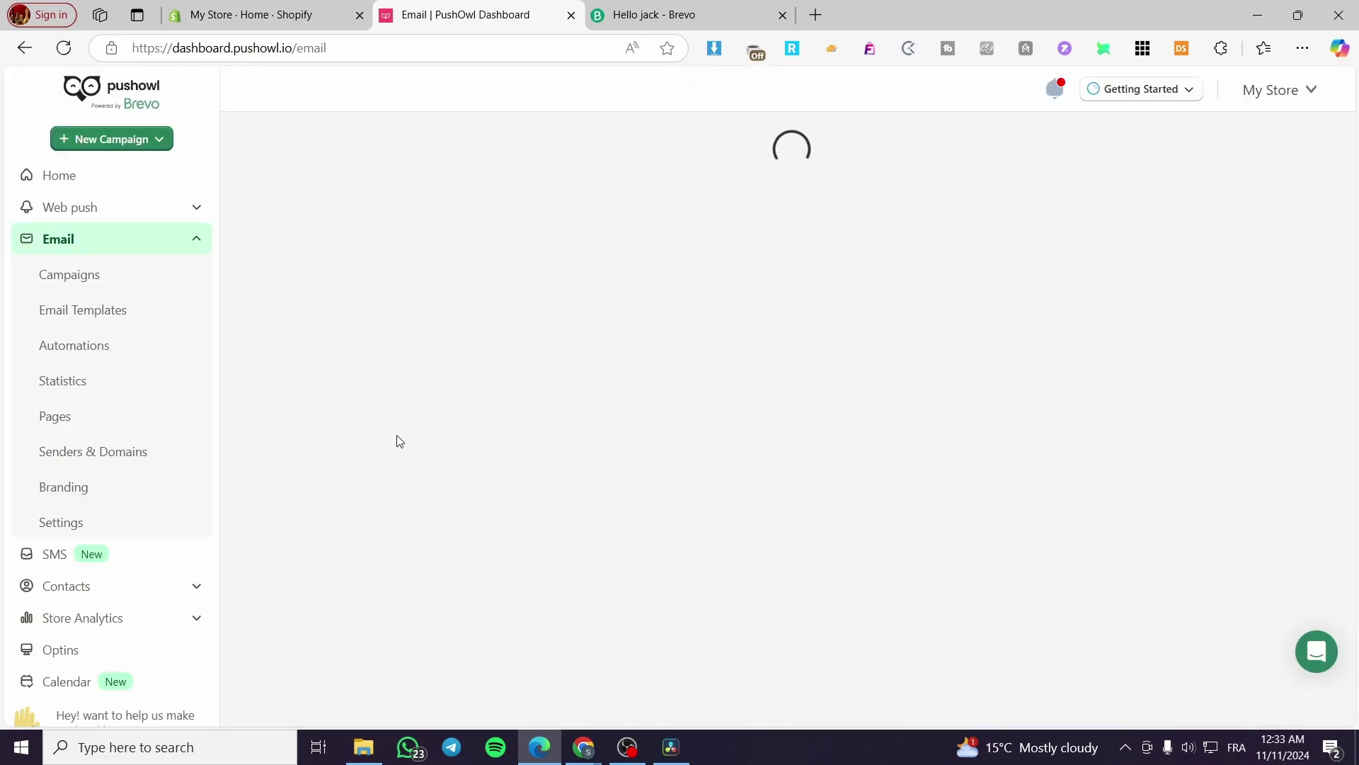
- Browse PushOwl's Email page, examining the stats section and the email campaign templates down to Newsletter
scroll(142, 319, down, 4)
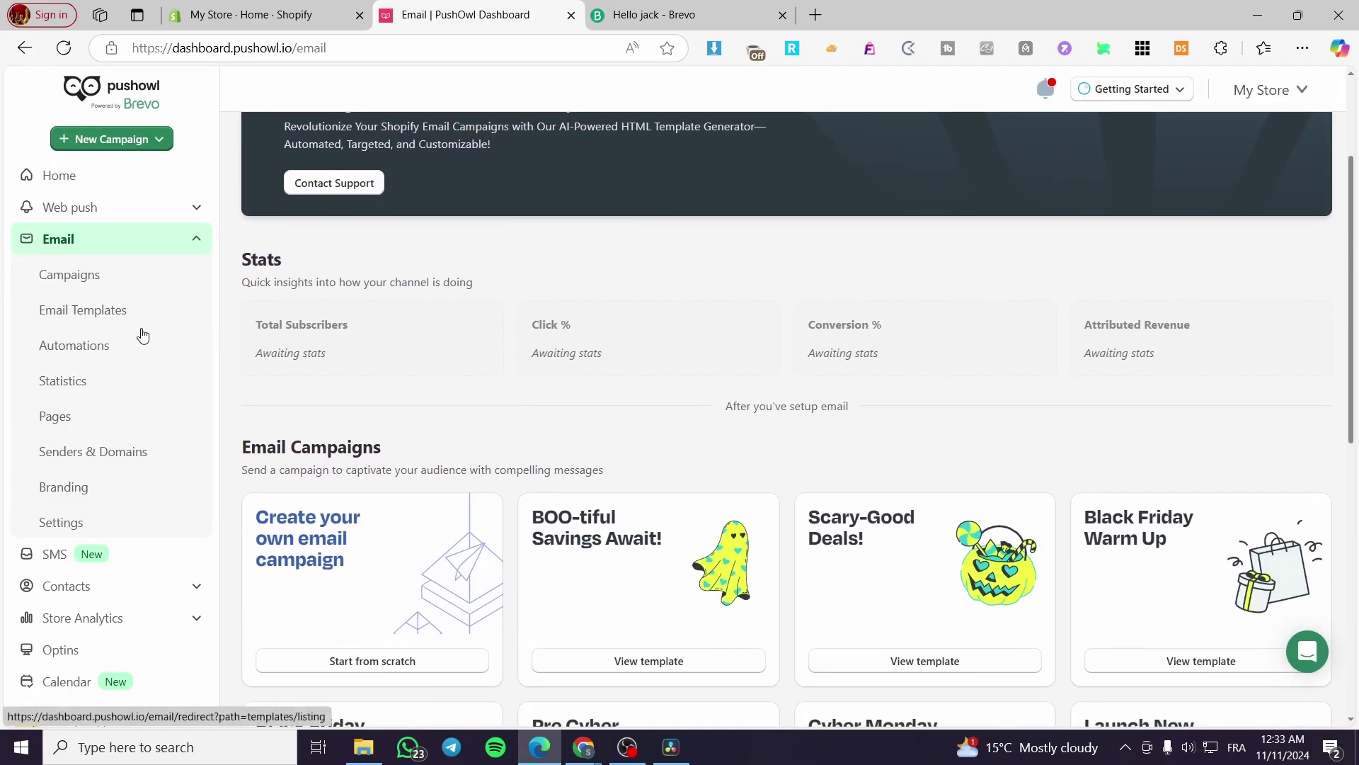
scroll(91, 559, down, 1)
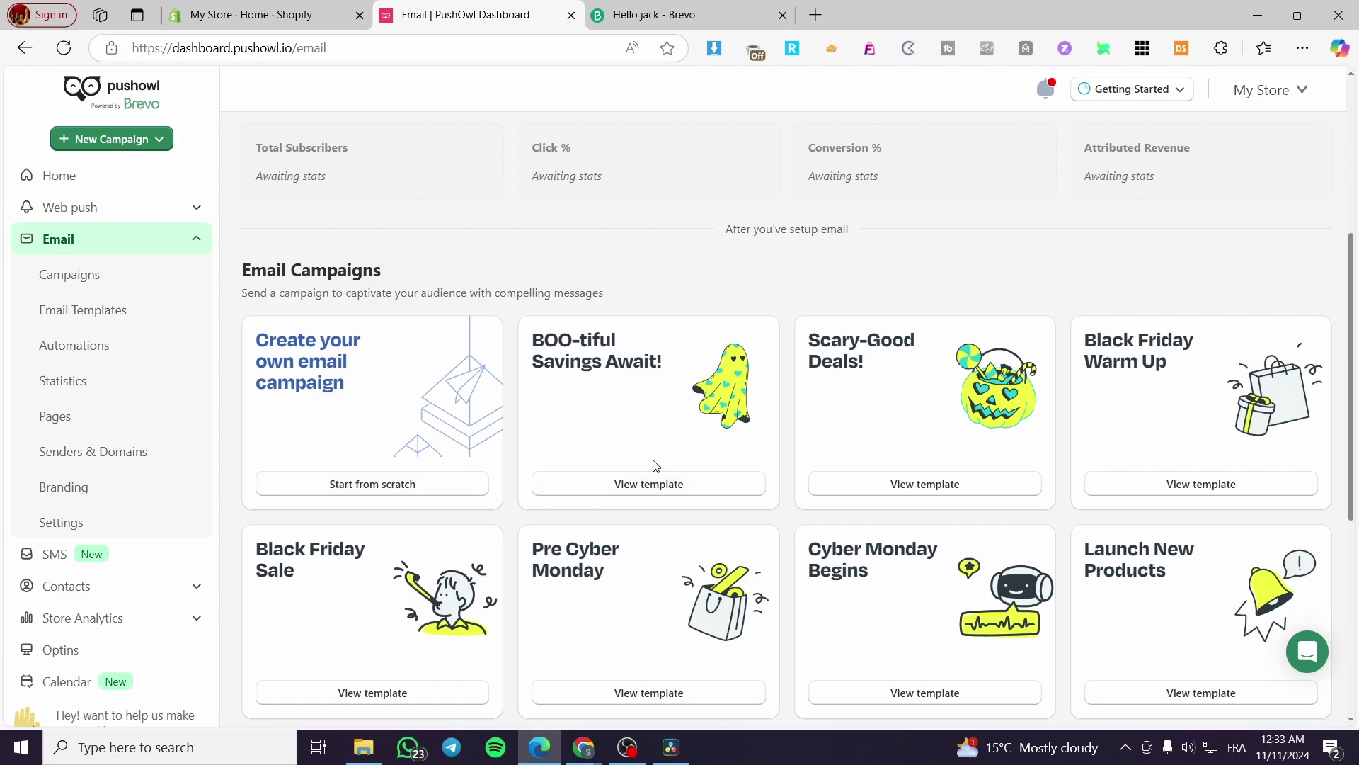
scroll(655, 465, down, 5)
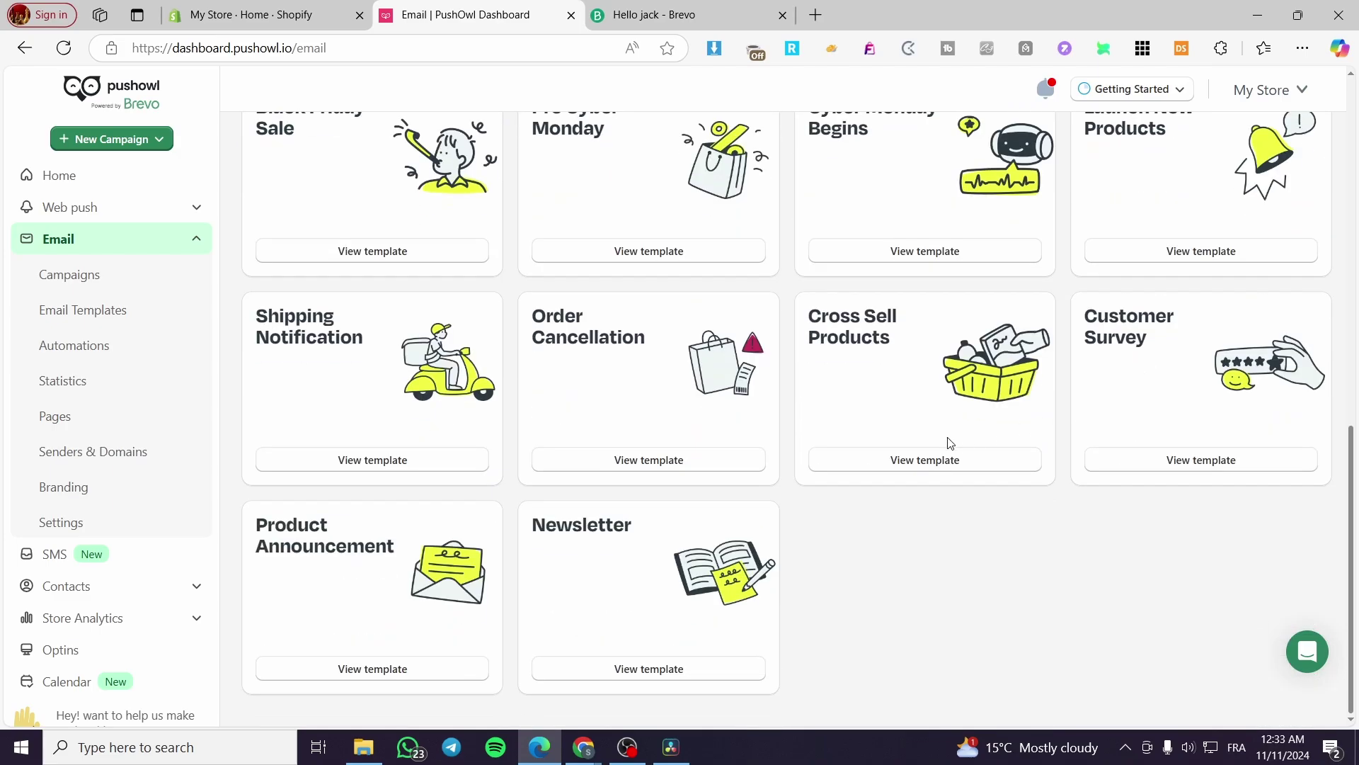
scroll(937, 488, up, 8)
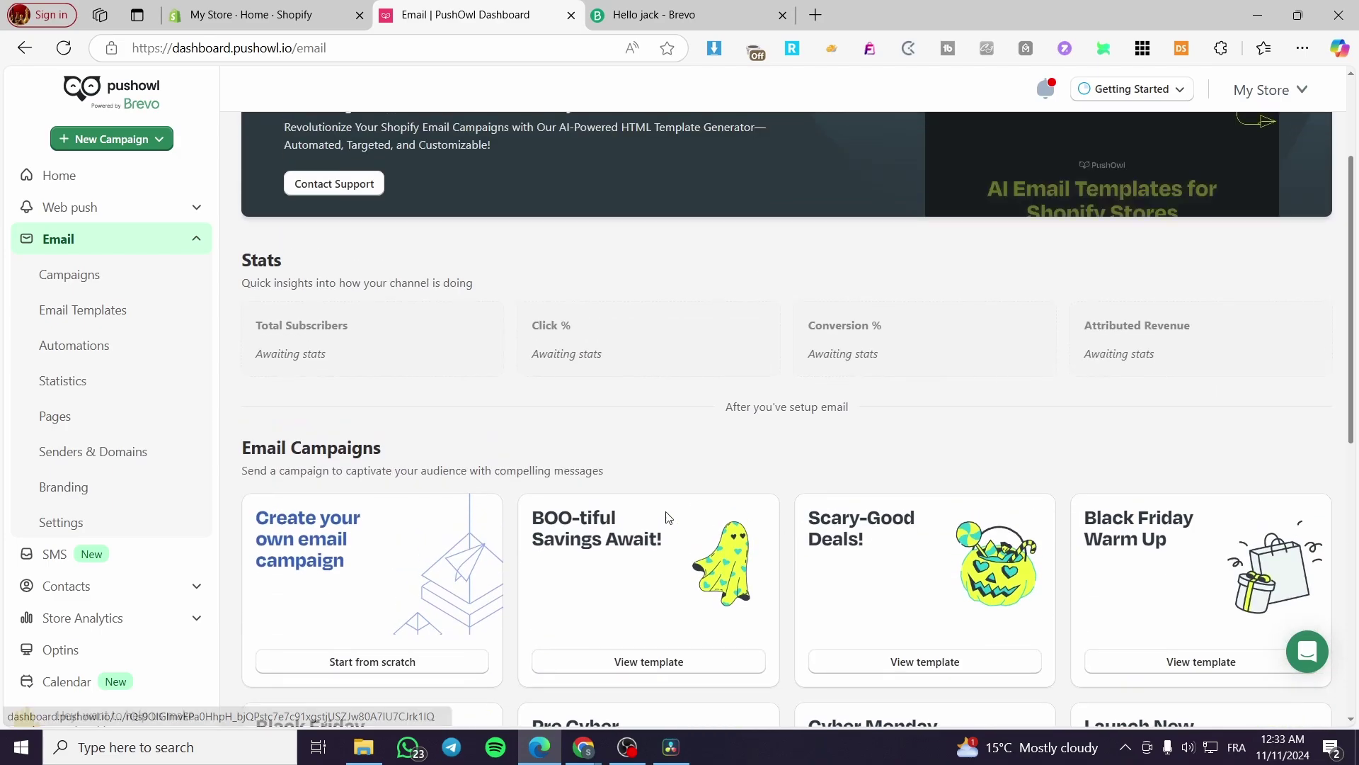
scroll(992, 425, up, 3)
scroll(683, 480, down, 7)
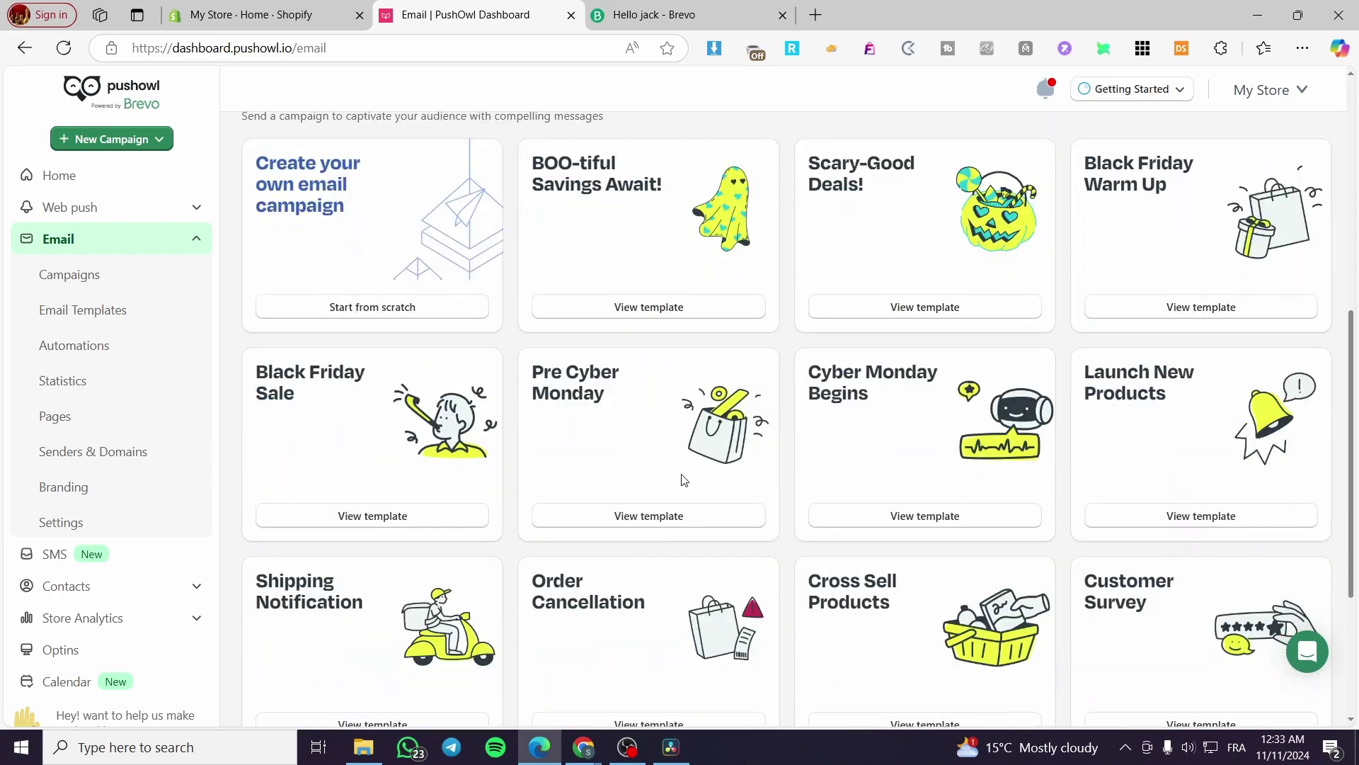
scroll(872, 462, down, 3)
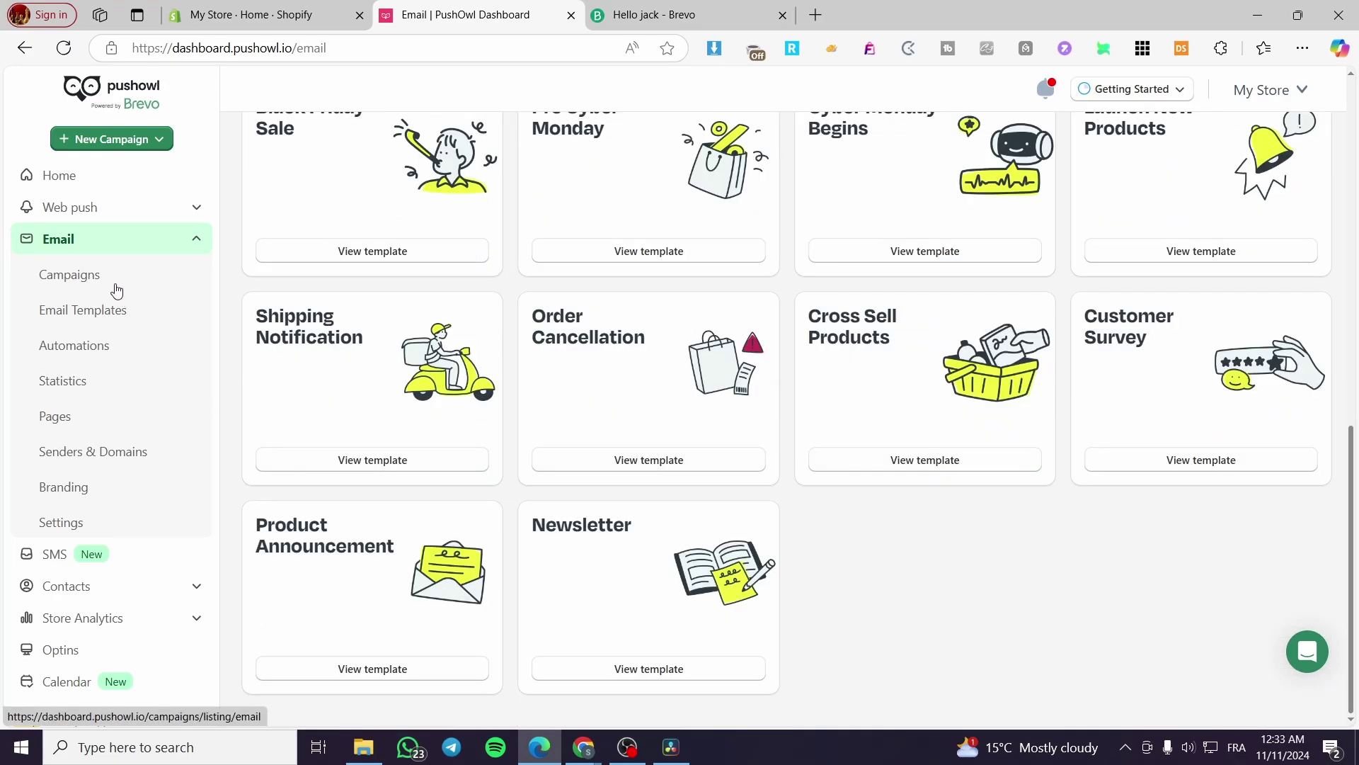
click(100, 315)
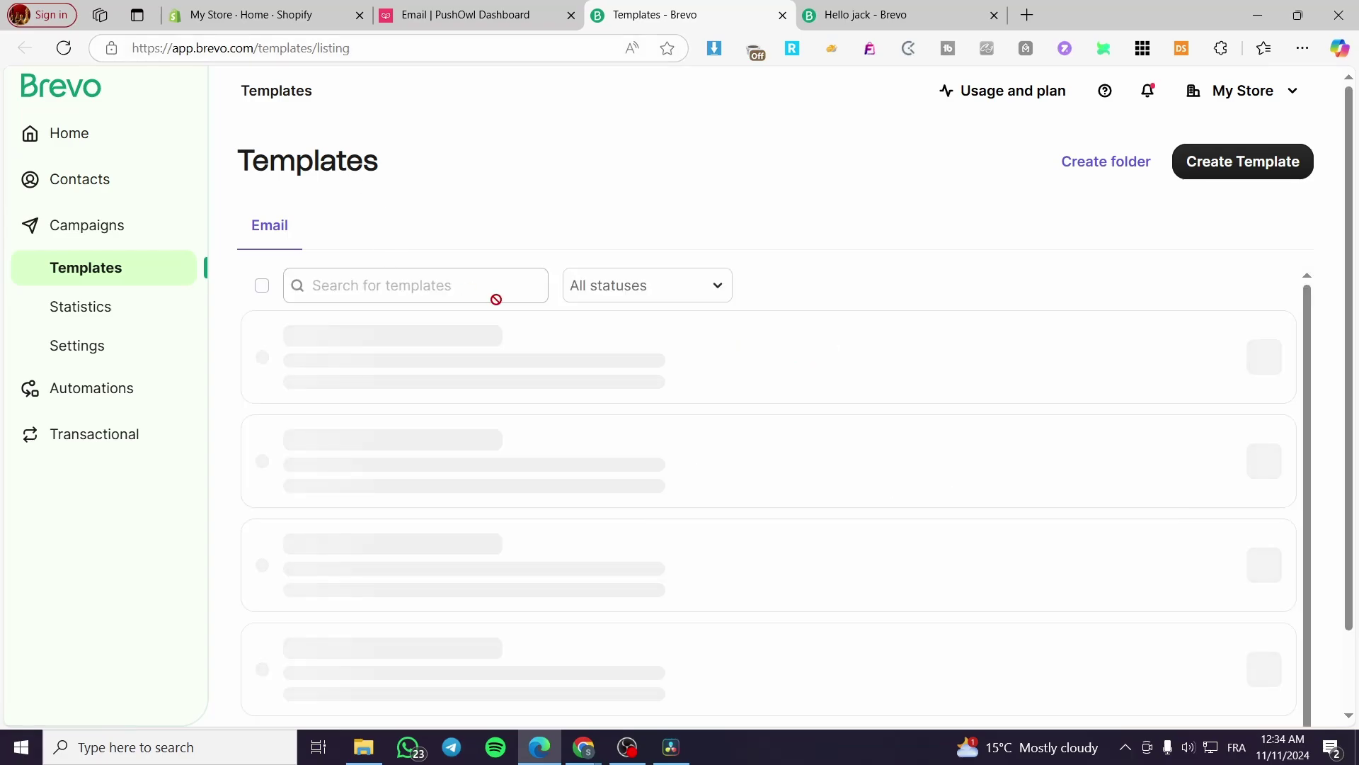
click(839, 9)
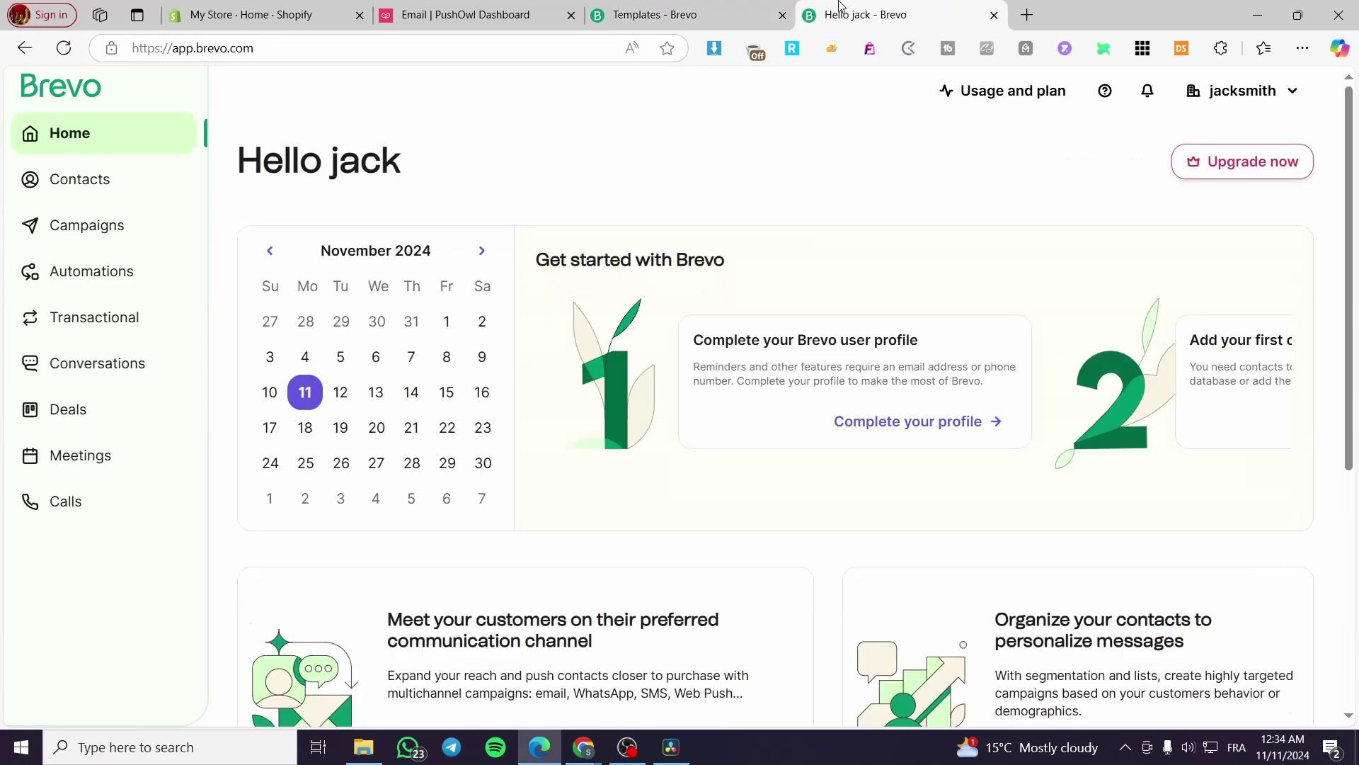
click(691, 9)
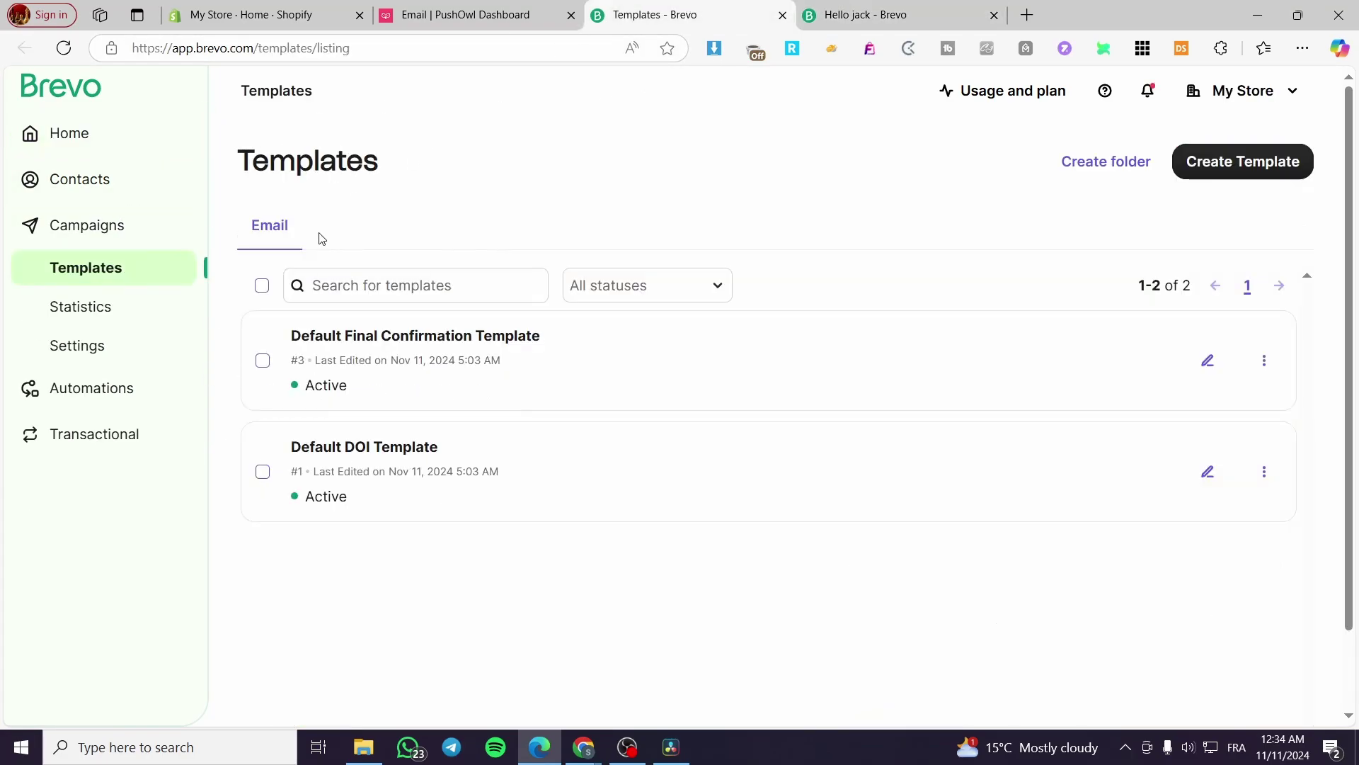
click(487, 19)
click(100, 347)
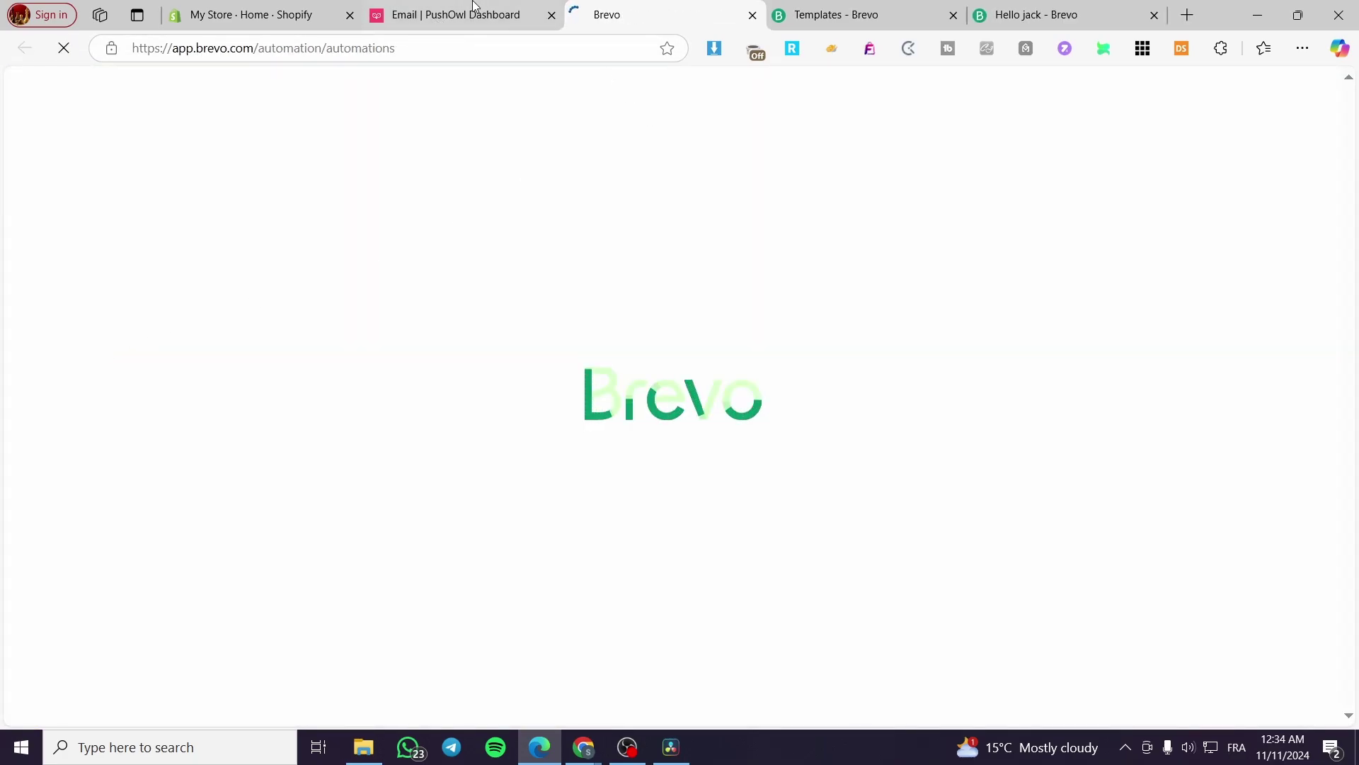
click(467, 8)
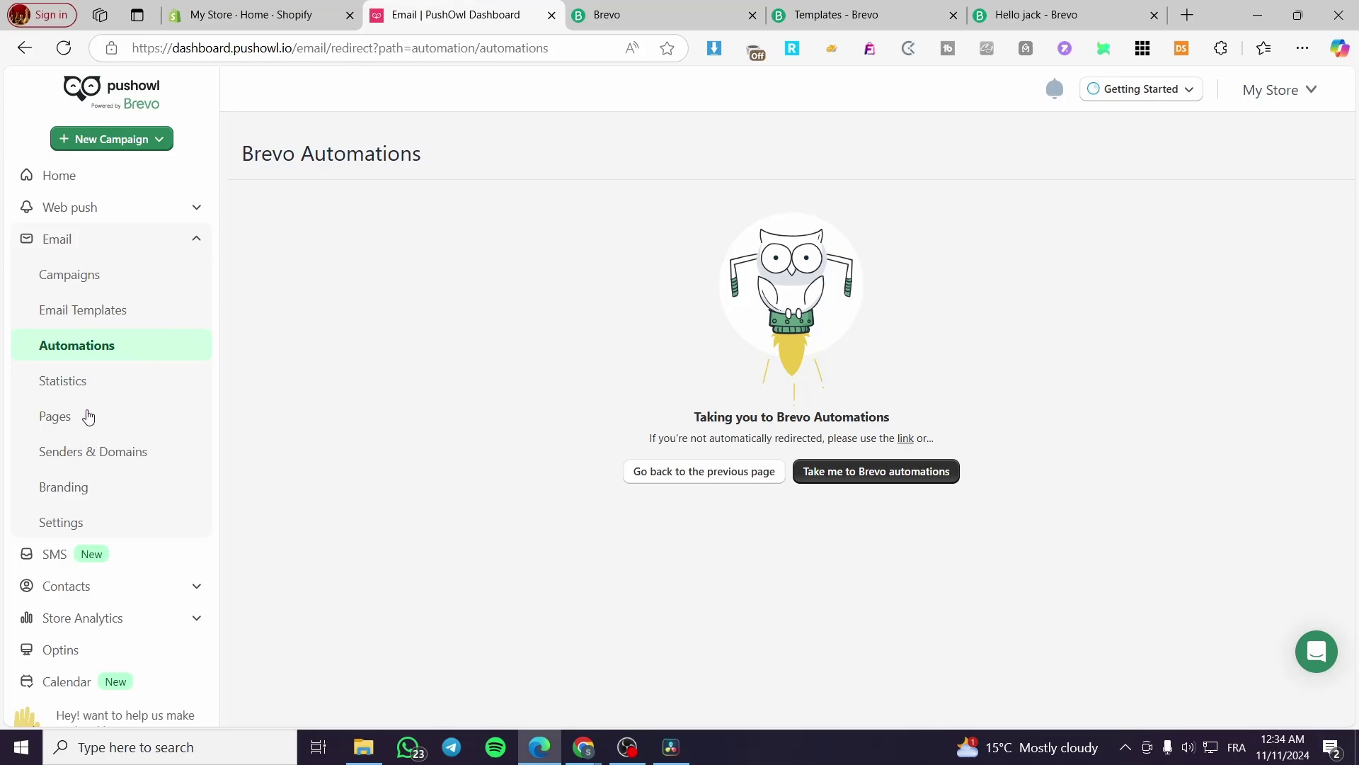
- View the web push Campaigns and Automations pages in PushOwl, finishing on Campaigns
click(197, 211)
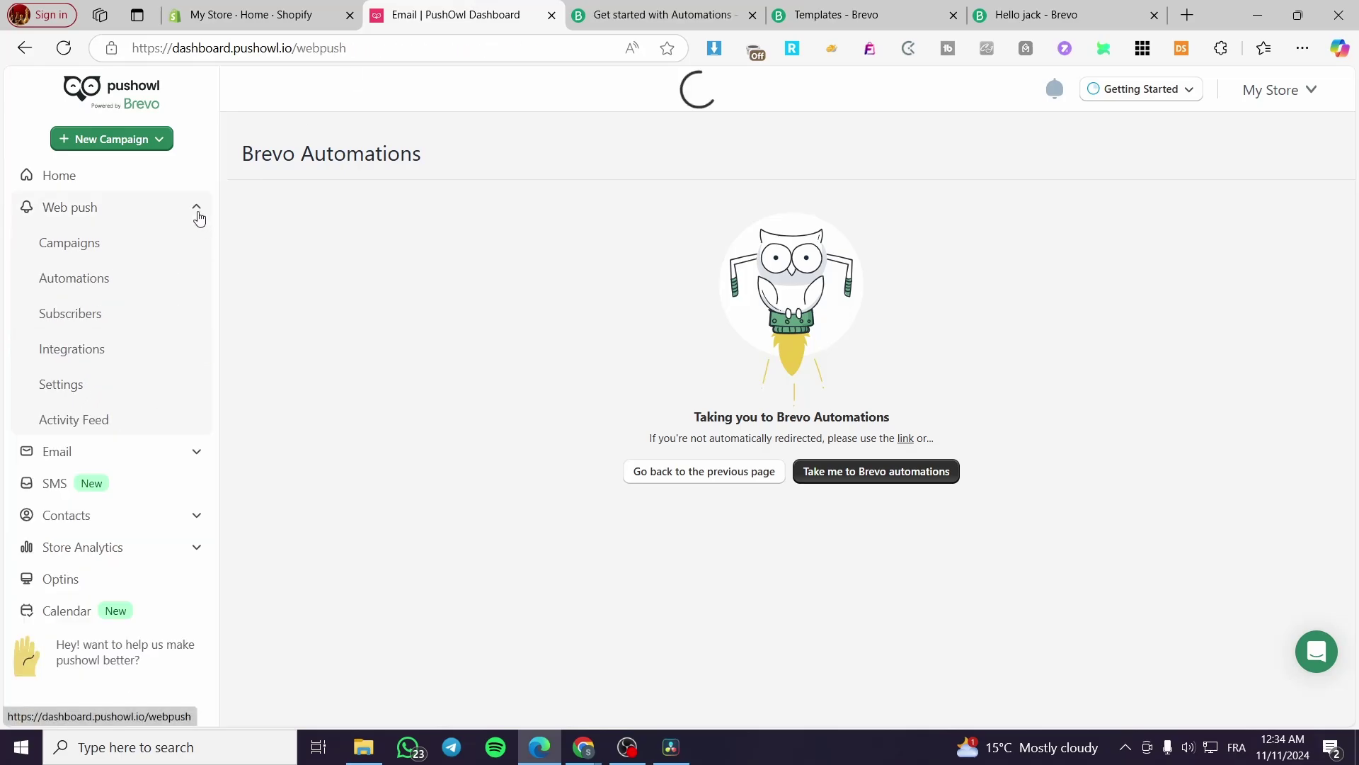
click(82, 256)
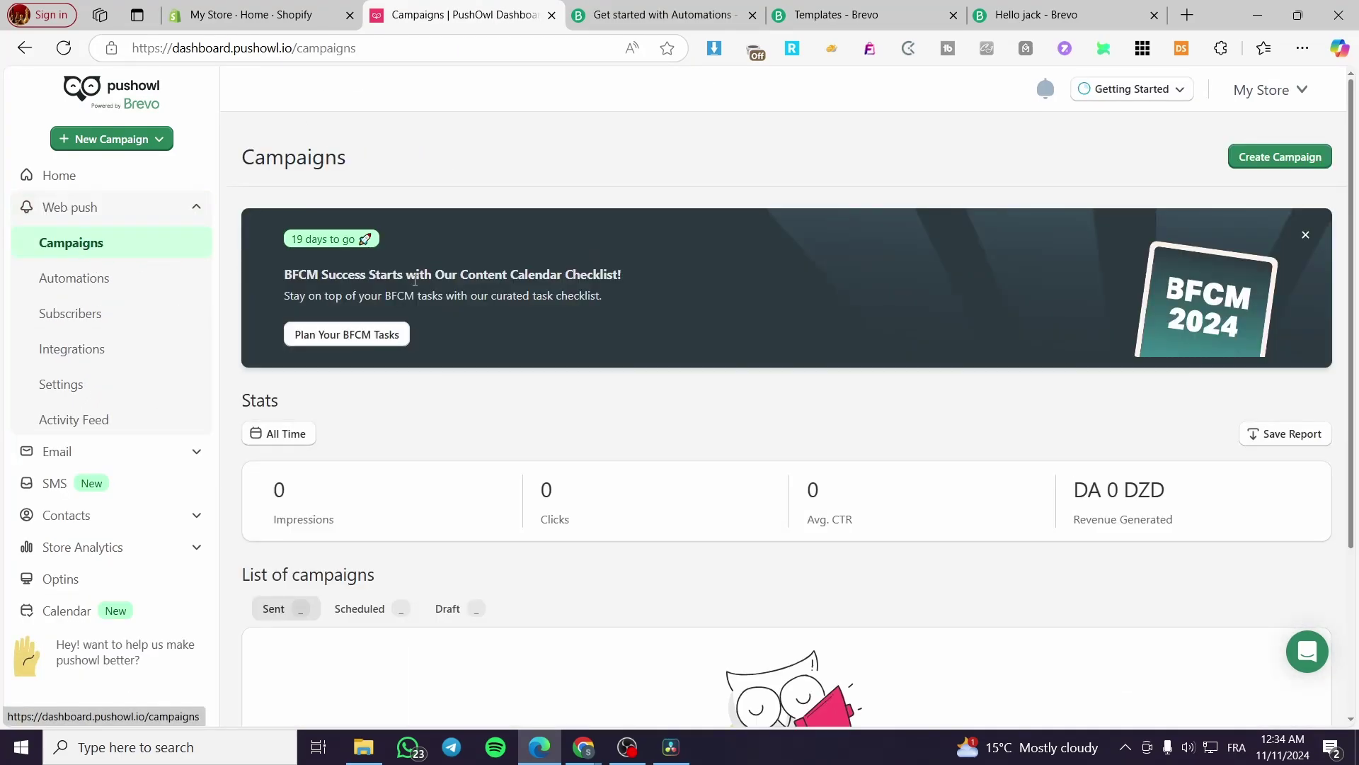
click(113, 282)
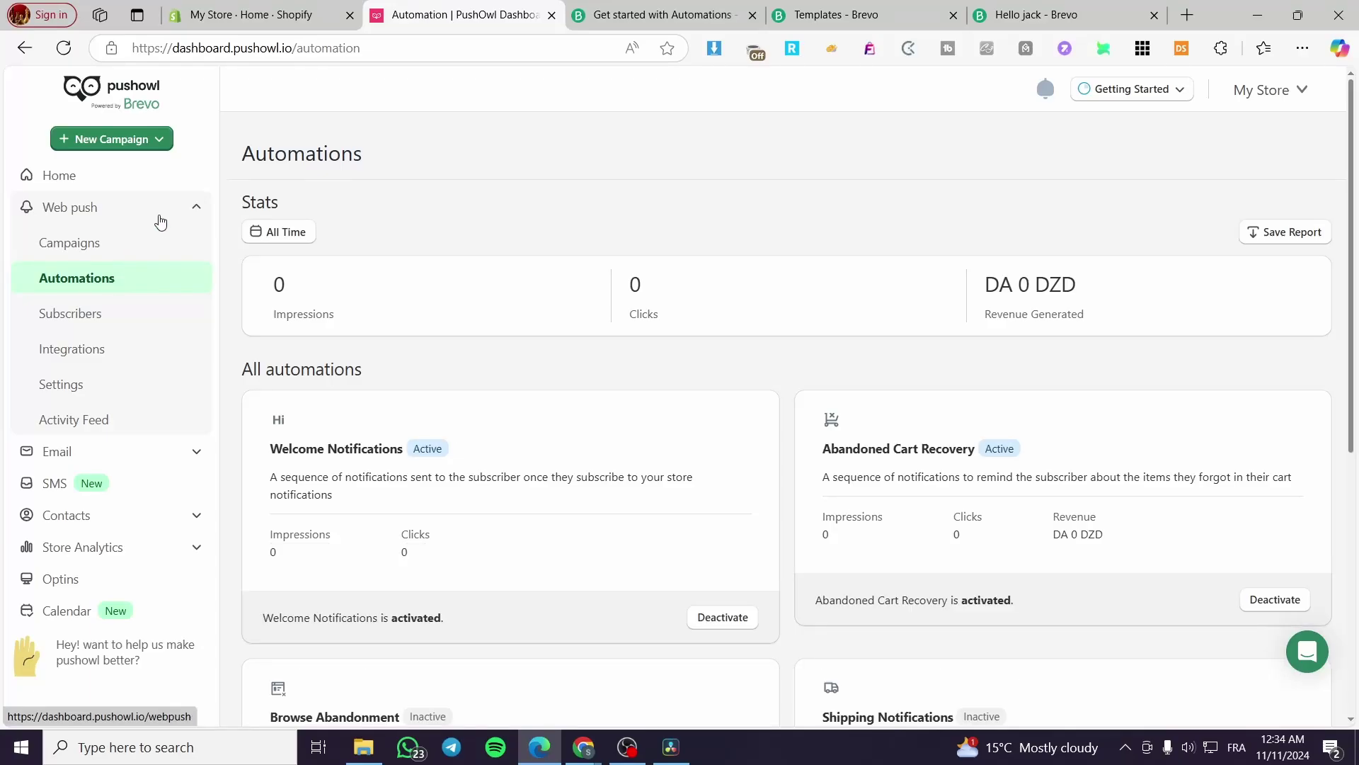
click(131, 252)
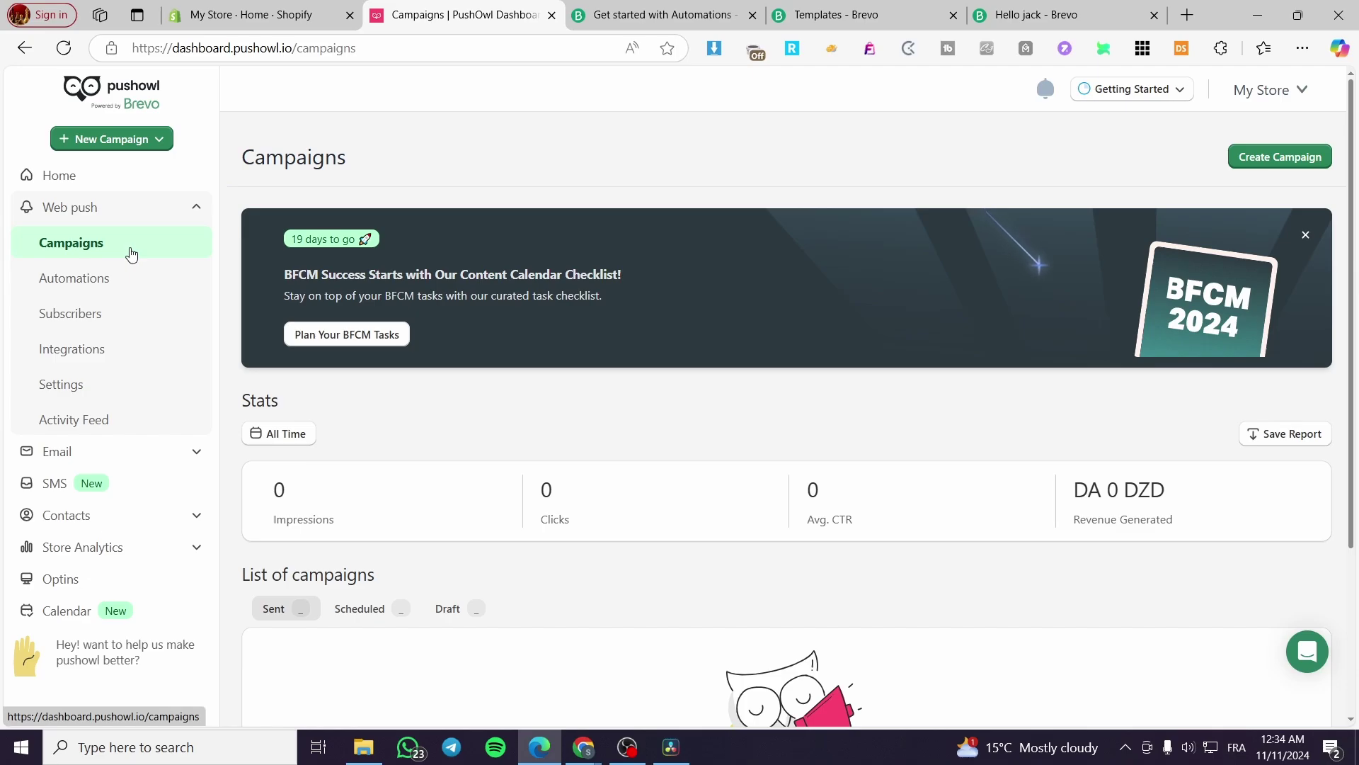
- Check the store's Brevo Automations page, close the separate Brevo account's home page and return to the PushOwl Campaigns page
click(662, 14)
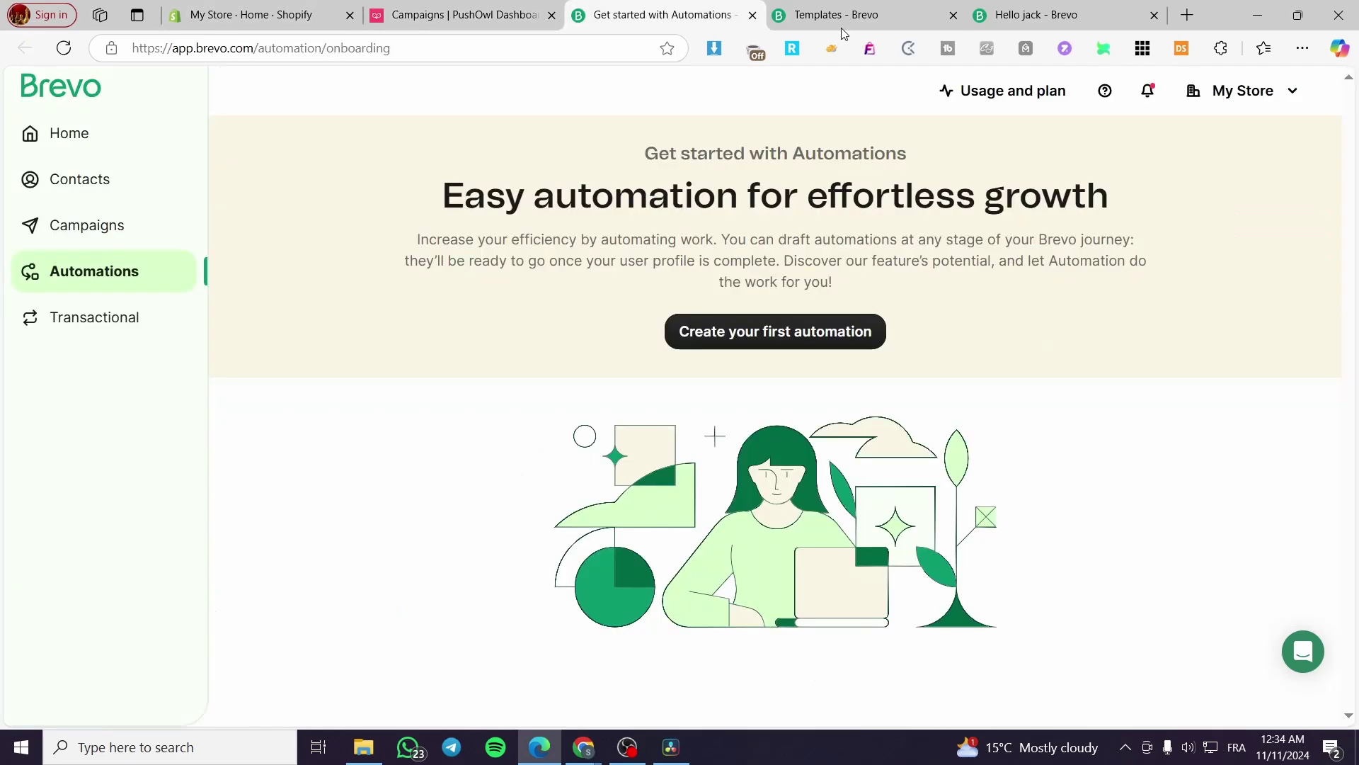
click(1154, 15)
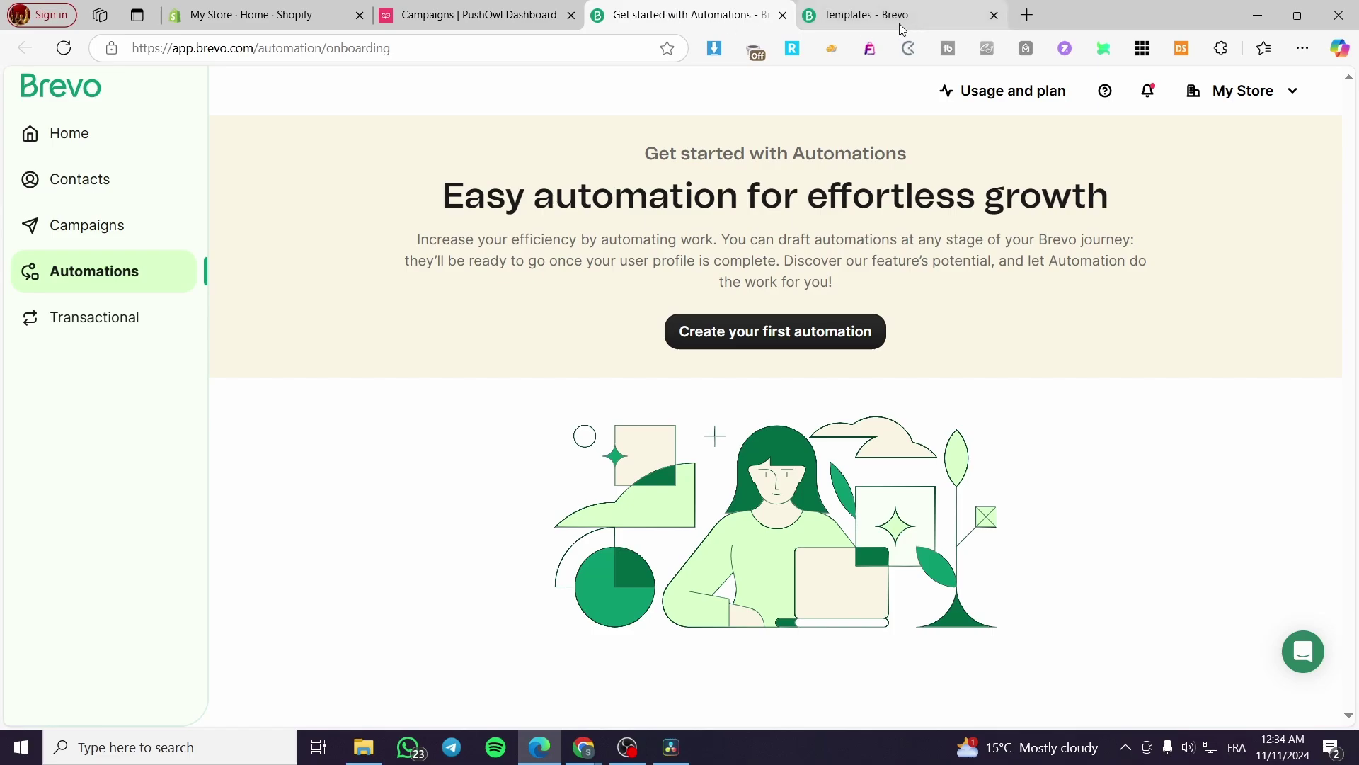
click(507, 14)
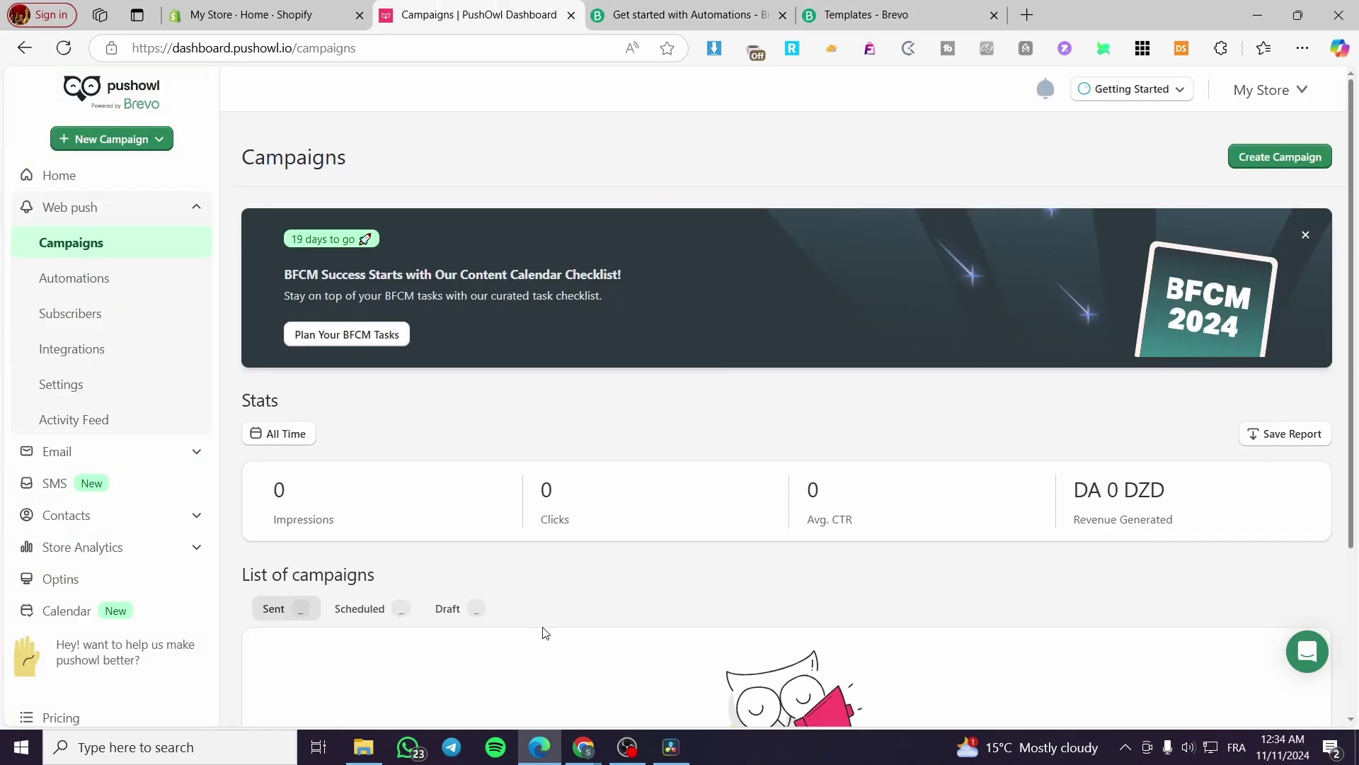